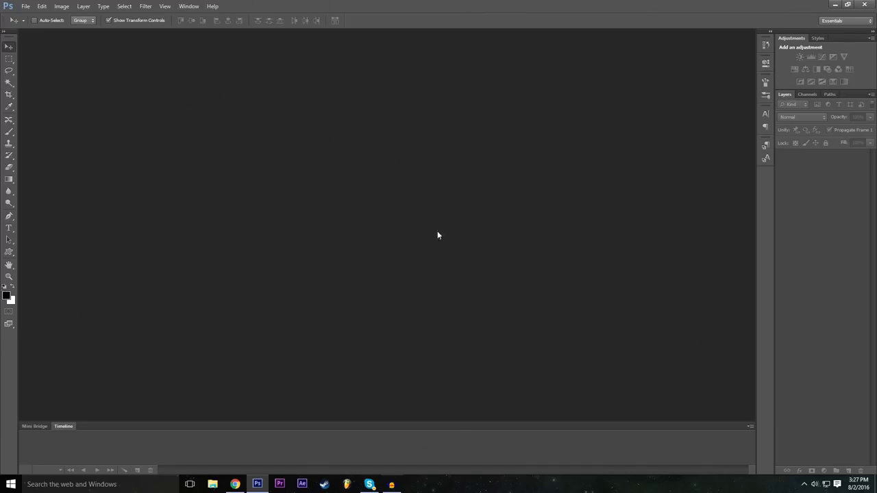
Choose the Essentials (Default) workspace layout
click(192, 5)
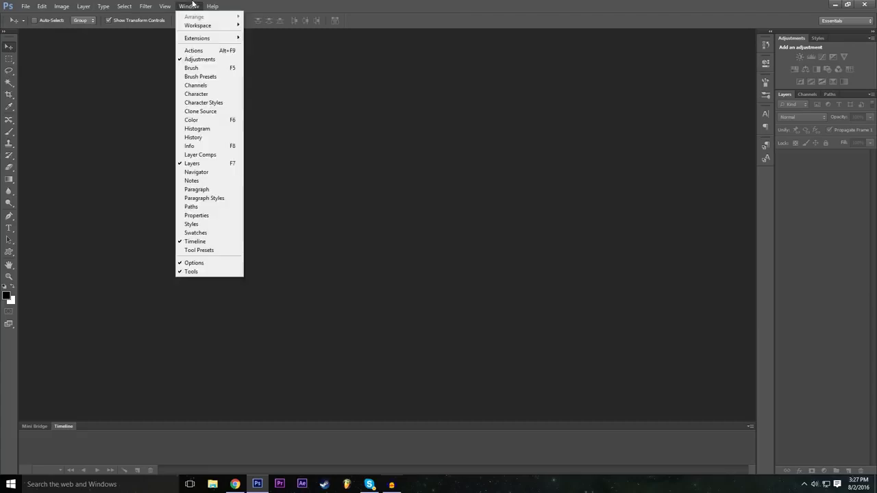
mouse_move(212, 28)
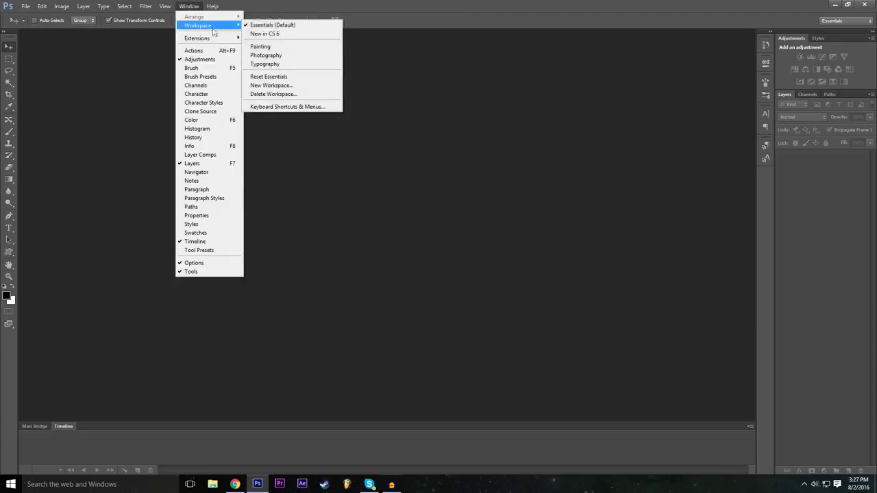
click(297, 30)
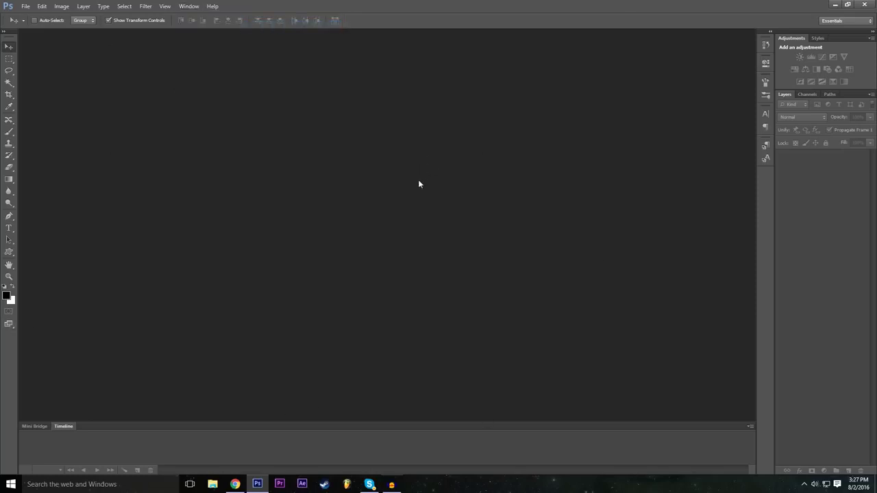
Start a new document, collapse its advanced options and name it "Example"
click(25, 5)
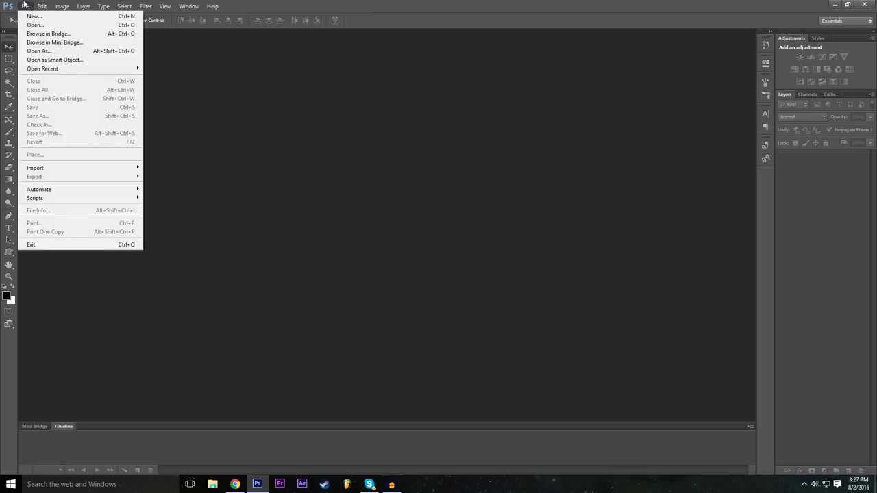
click(34, 16)
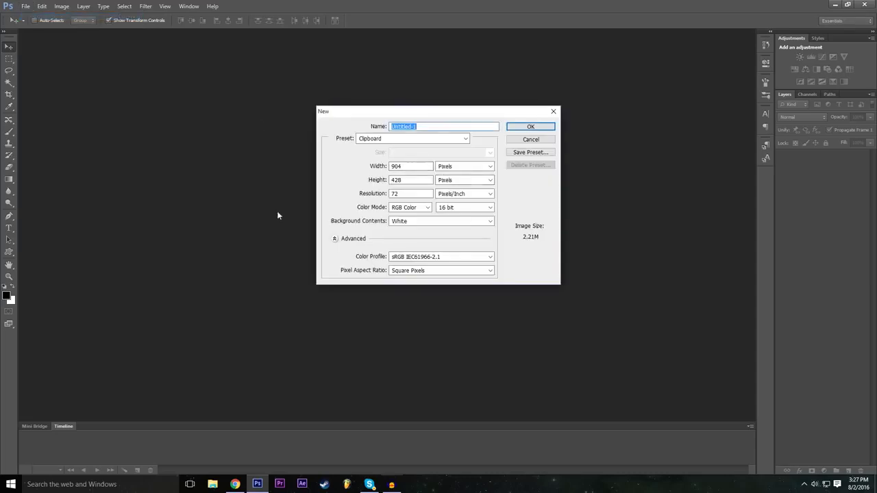
click(335, 239)
drag(487, 125, 322, 137)
text(Exam)
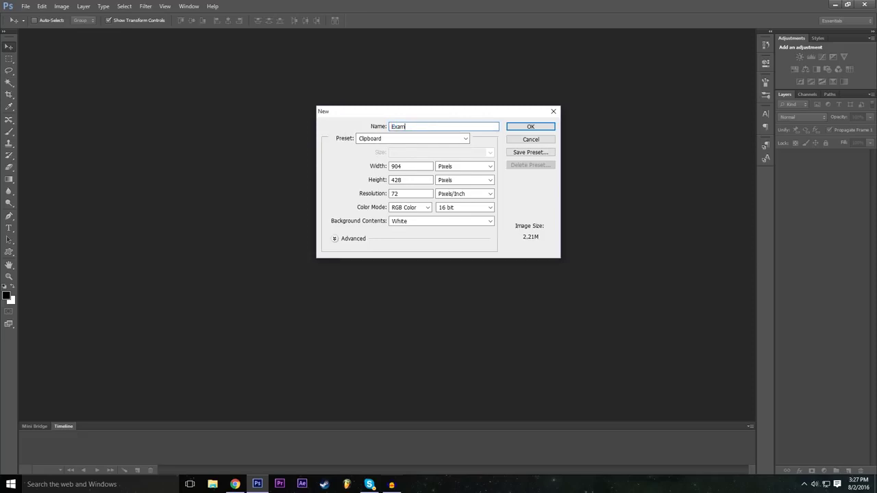
text(ple)
key(ctrl+a)
Set the new document's width to 1920 and its height to 1080
click(414, 168)
double_click(406, 167)
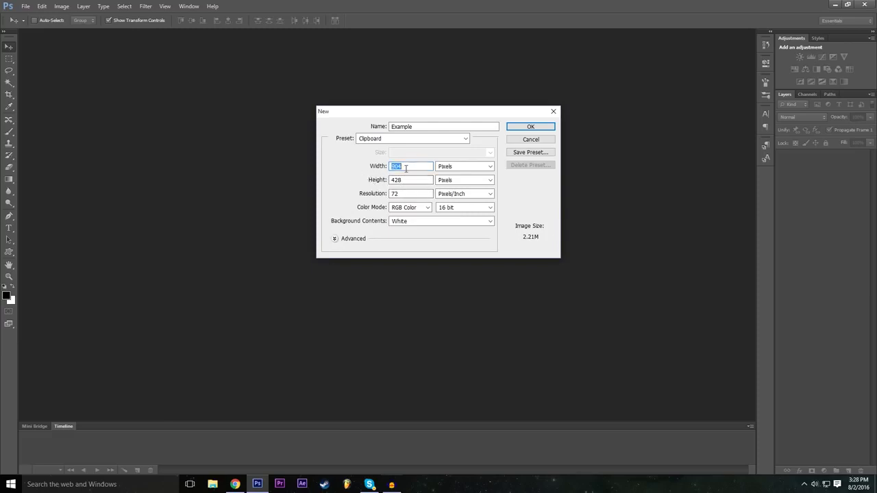
text(1920)
click(413, 182)
key(BackSpace)
key(BackSpace)
key(BackSpace)
text(108)
click(357, 181)
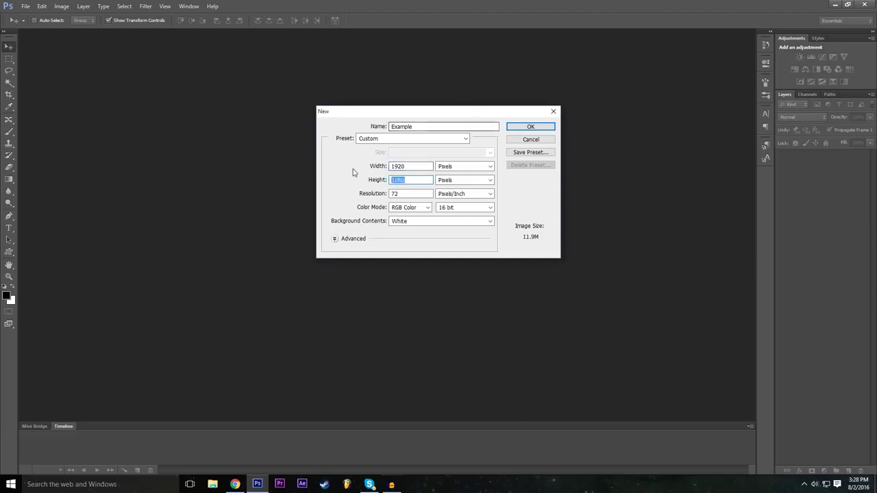
Choose Pixels as the unit for the new document's width
click(466, 169)
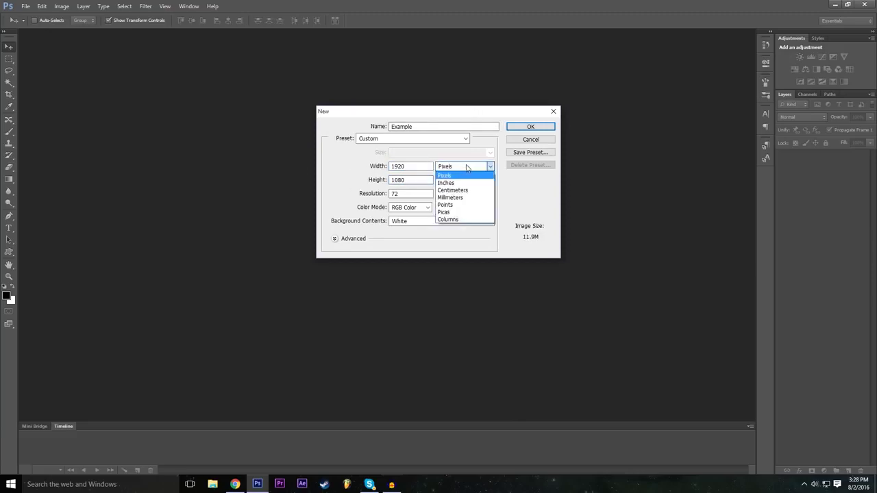
click(466, 169)
click(470, 194)
click(467, 198)
click(467, 167)
click(459, 168)
key(Tab)
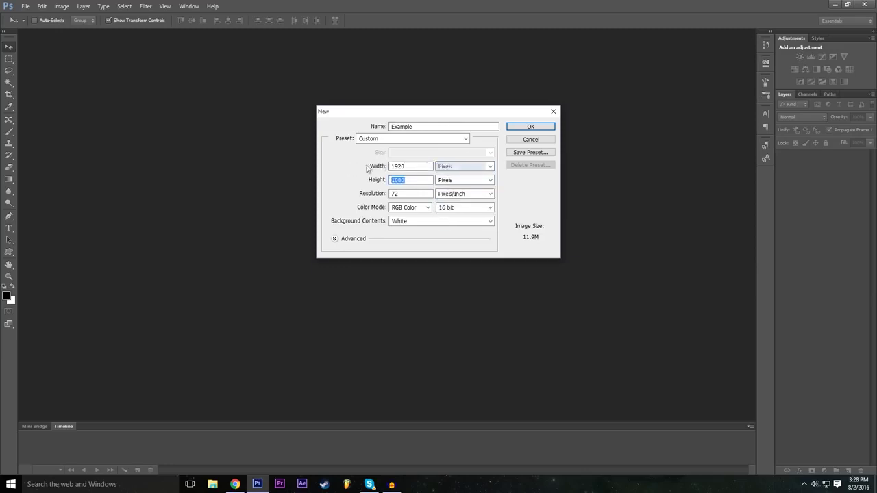
click(464, 170)
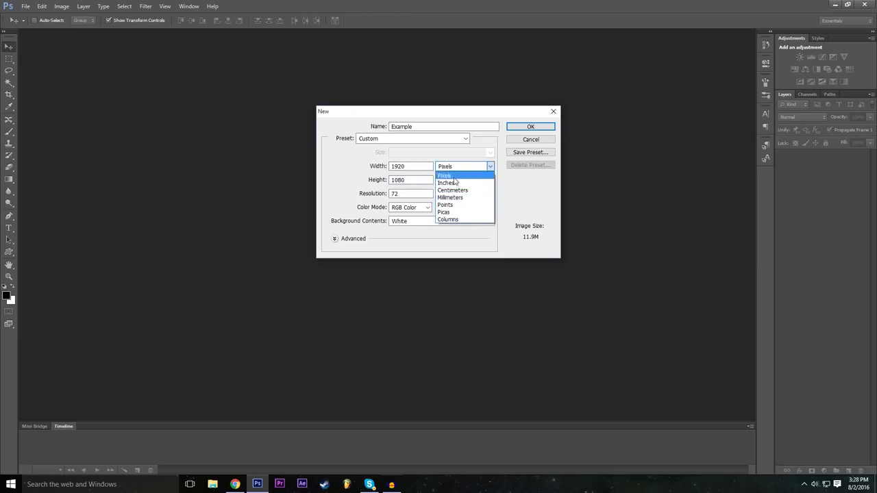
click(455, 177)
Choose Pixels as the unit for the new document's height
click(455, 180)
click(454, 180)
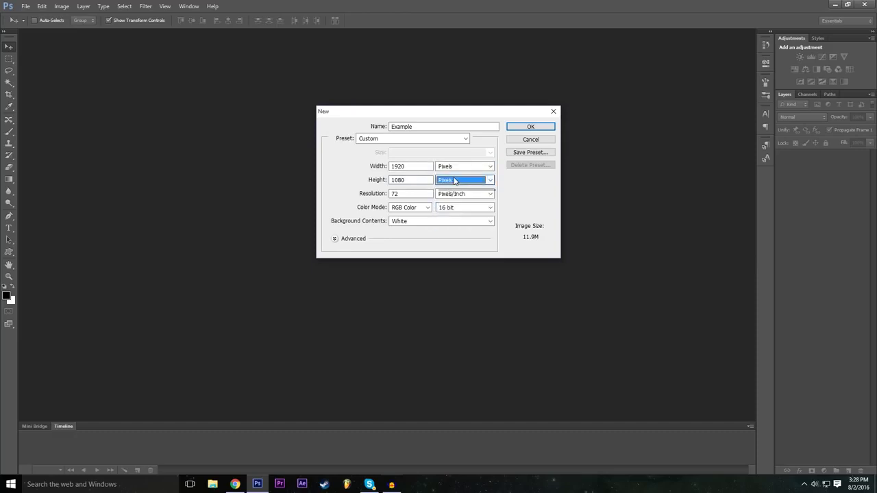
click(454, 180)
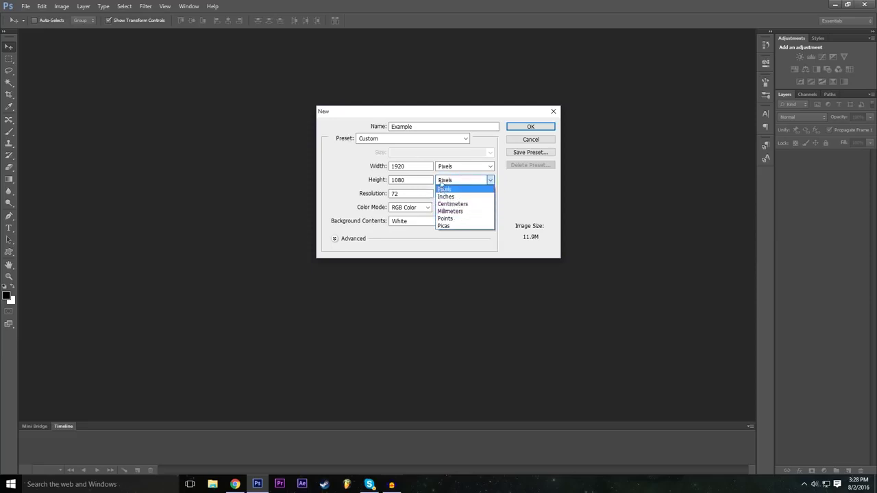
click(376, 183)
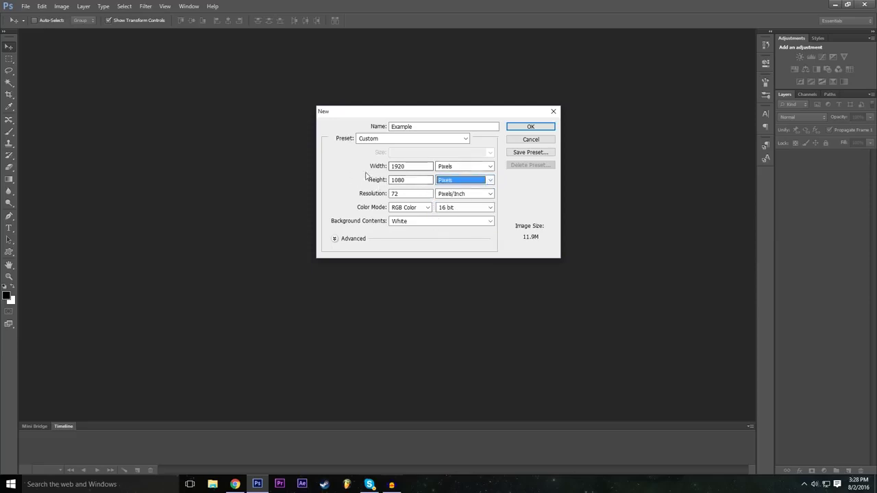
key(shift+Tab)
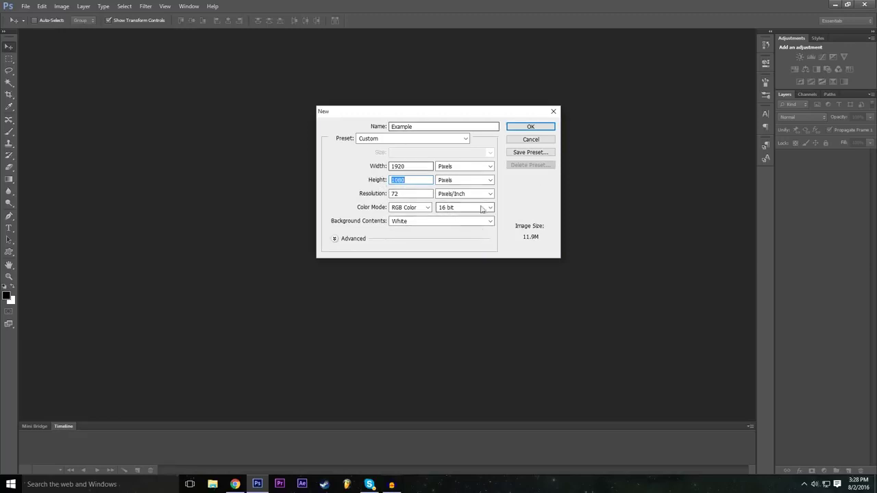
Select 16 bit depth for the RGB colour mode and create the Example document
click(450, 207)
click(366, 211)
click(467, 209)
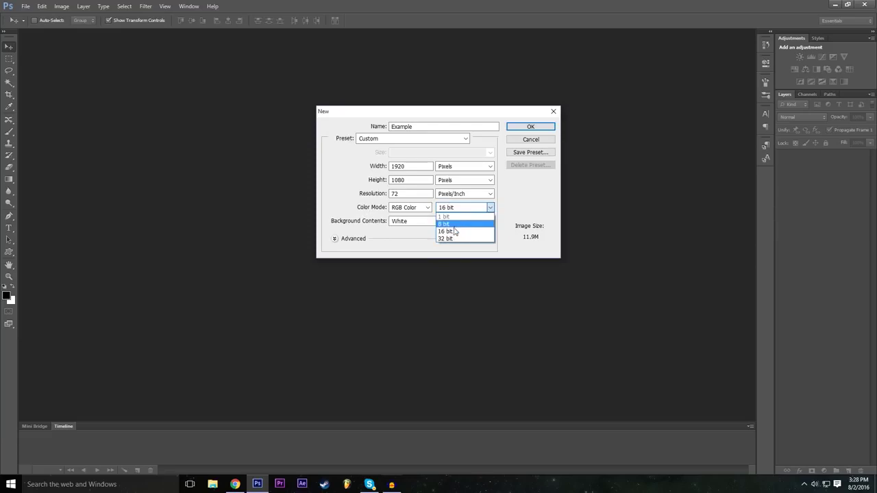
click(454, 232)
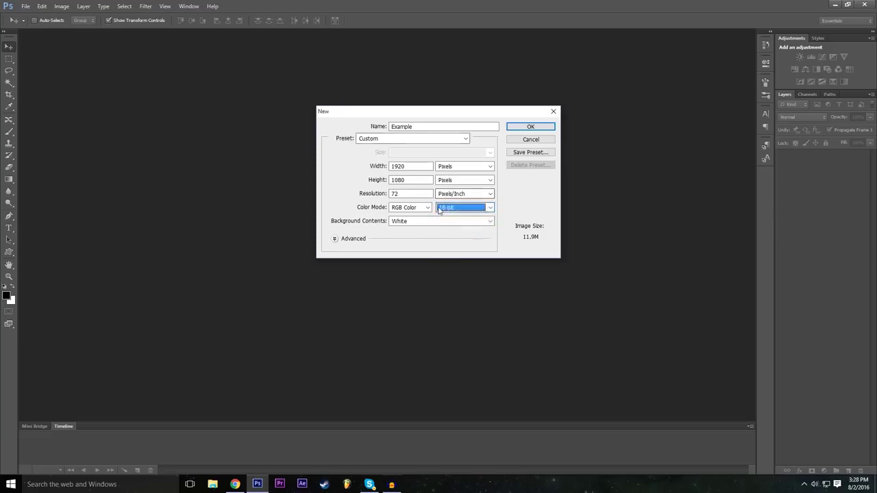
click(531, 128)
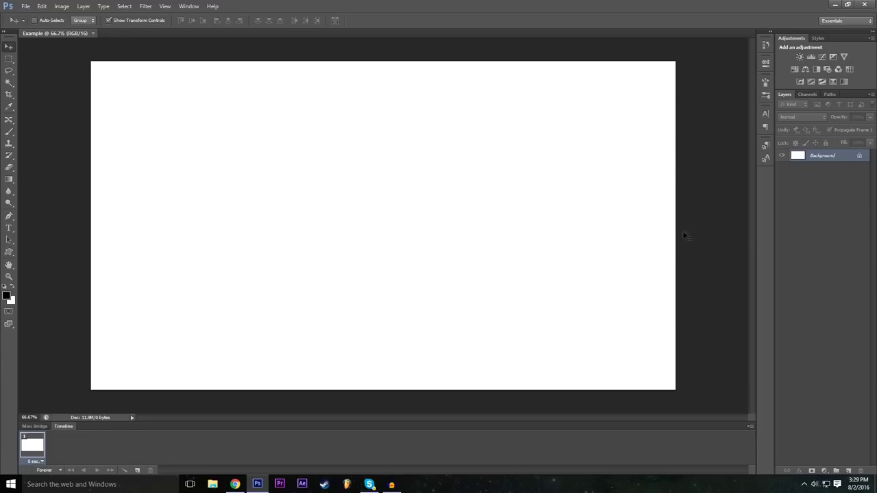
Start converting the locked Background into a regular layer and name it "Background"
double_click(860, 159)
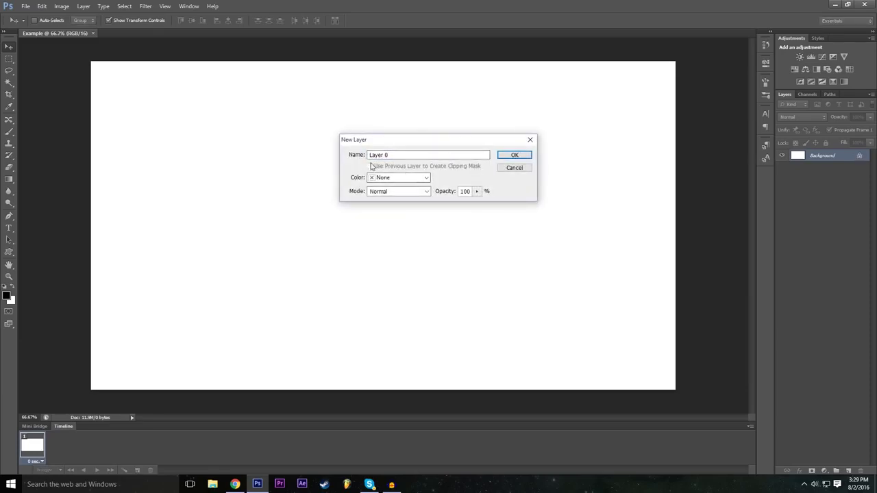
double_click(422, 152)
text(Background)
Set the new layer's colour label to Orange
click(423, 178)
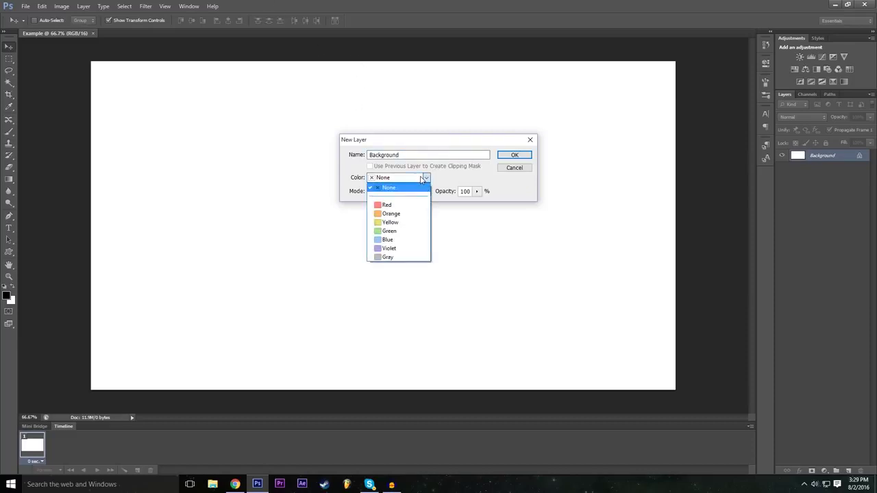
click(423, 178)
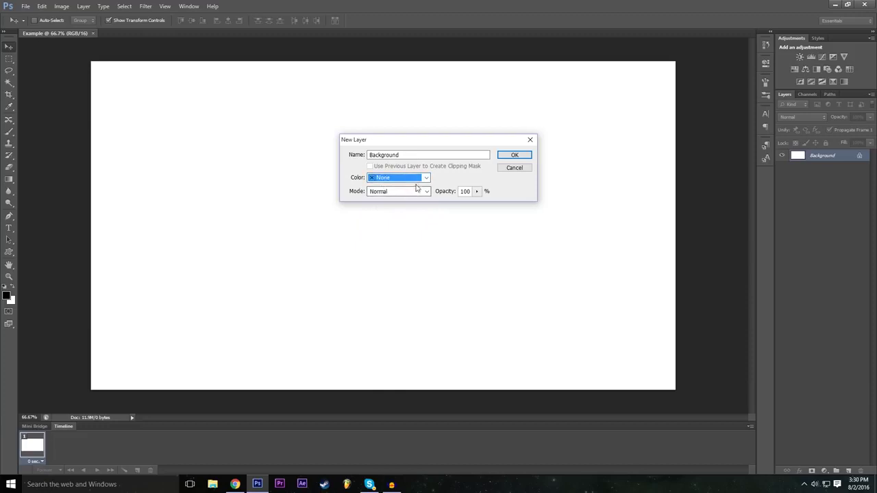
click(385, 180)
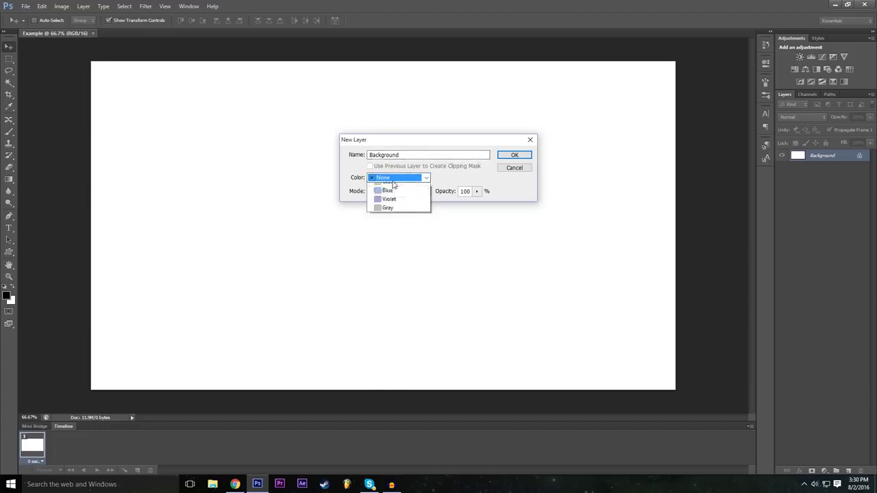
click(392, 214)
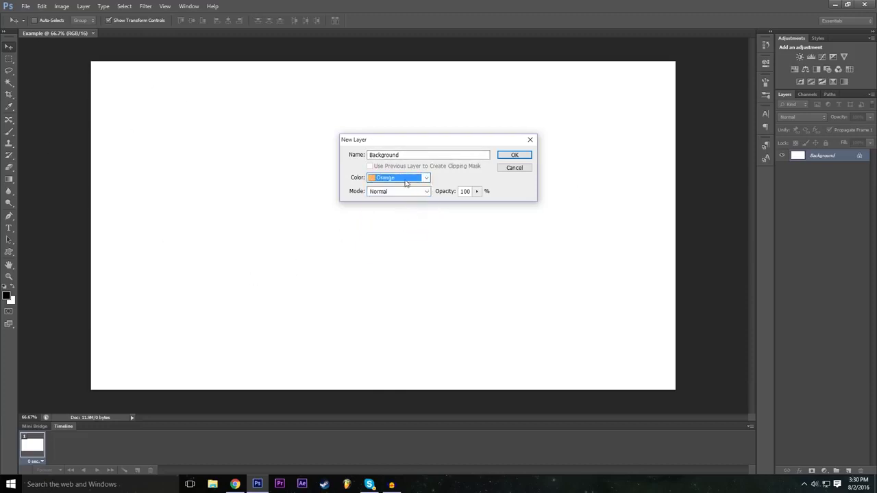
click(405, 181)
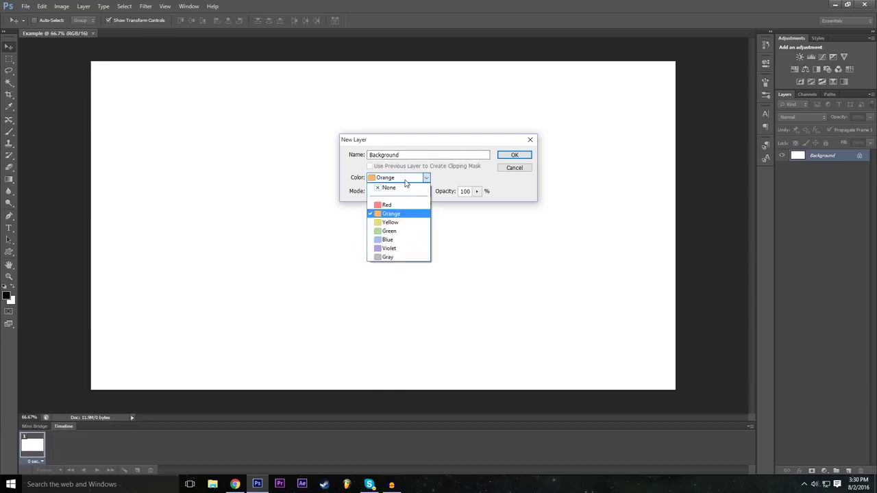
click(401, 215)
Change the new layer's colour label to Red and complete the conversion to a regular layer
click(406, 181)
click(402, 204)
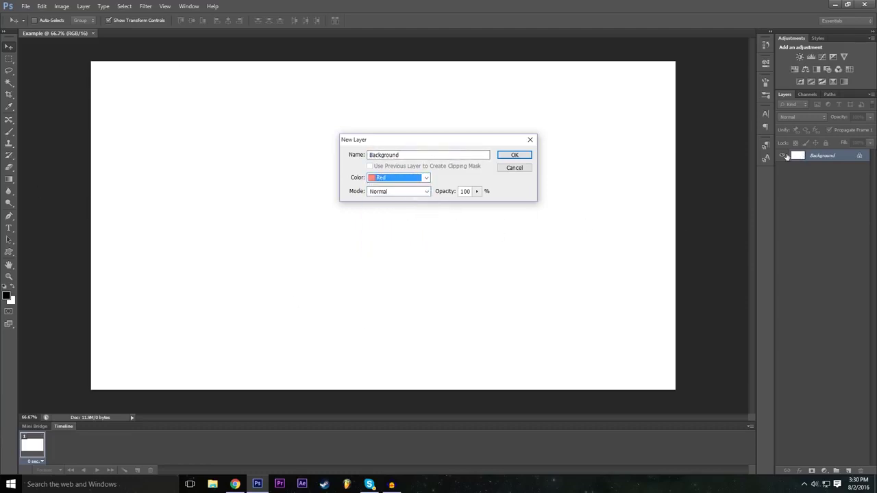
click(398, 178)
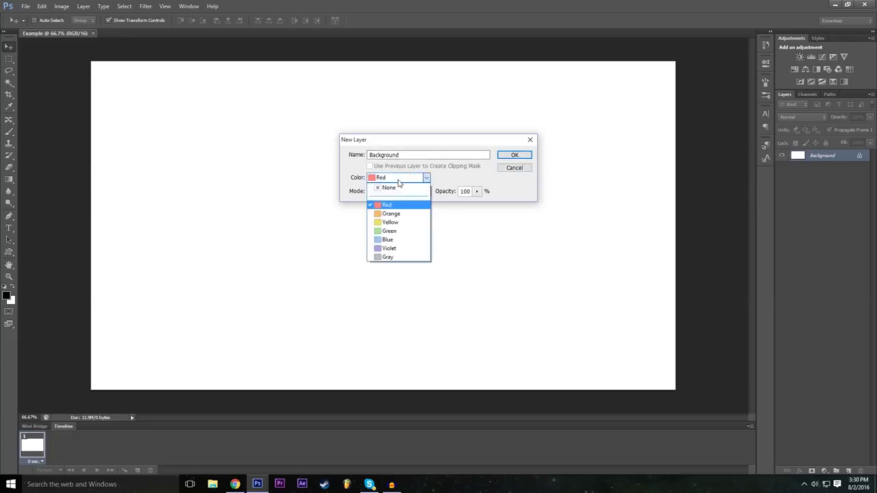
click(421, 180)
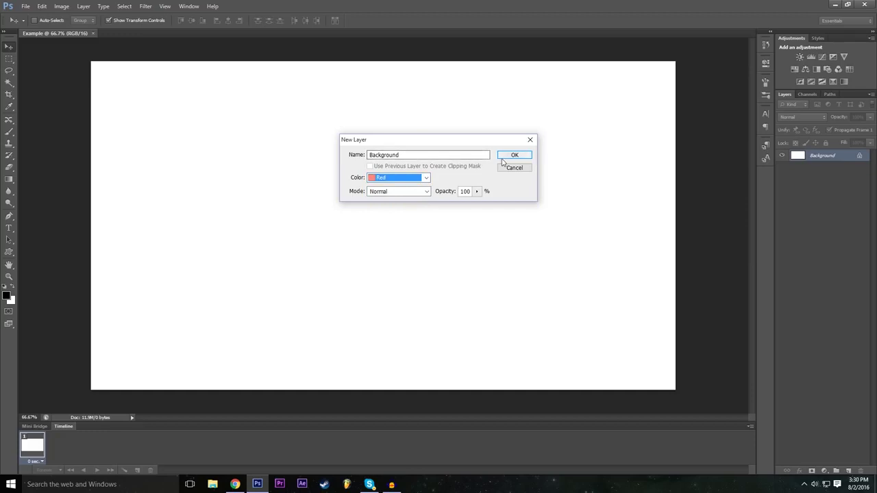
click(516, 157)
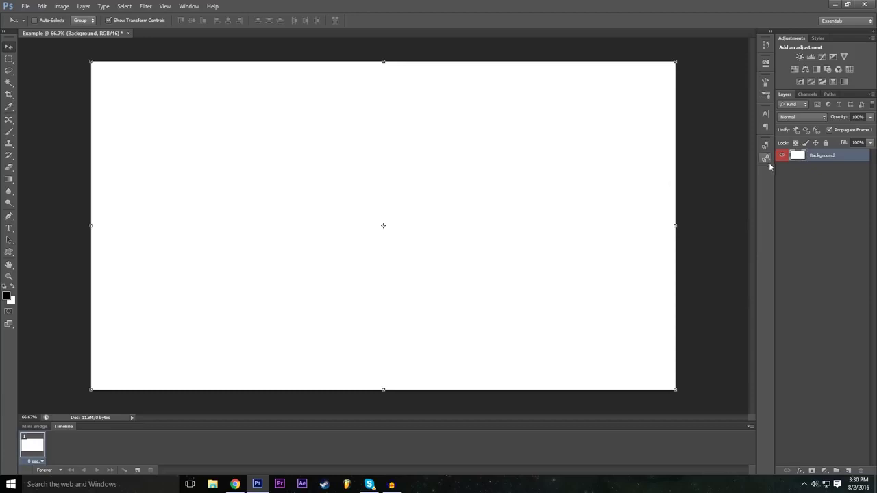
Reselect the Background layer and move it around the canvas, leaving it offset down and to the right
click(803, 196)
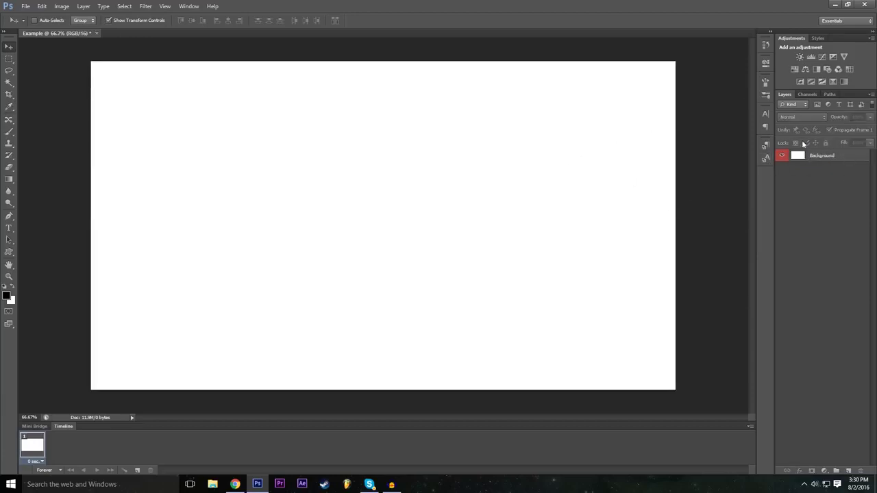
click(825, 158)
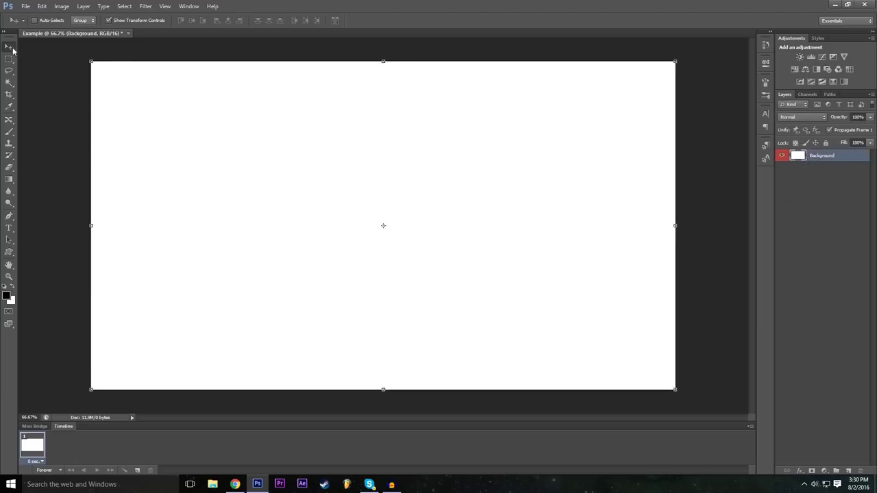
drag(247, 135, 206, 224)
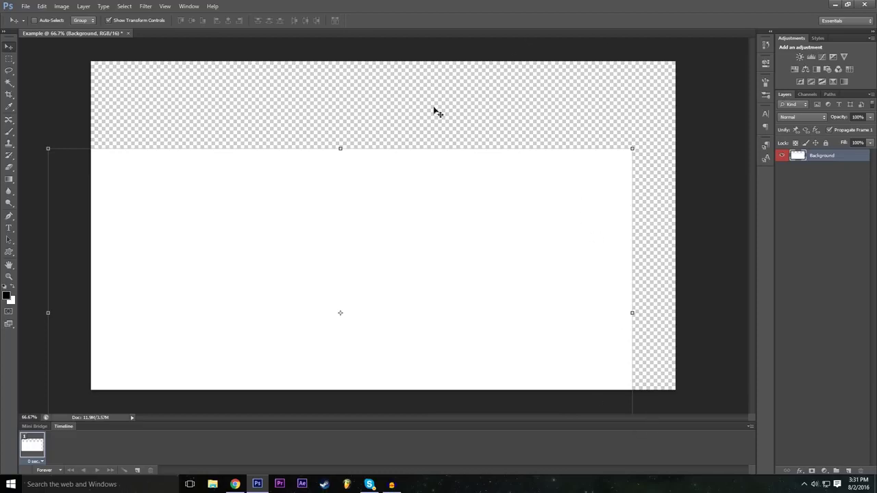
drag(469, 265, 553, 195)
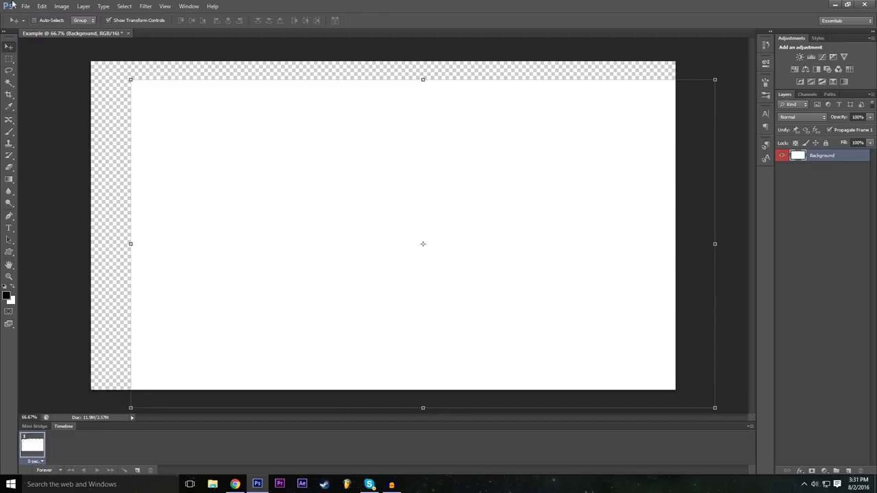
Undo the layer moves and the Background's conversion, and try to move the locked Background layer
click(42, 6)
click(48, 15)
click(42, 6)
click(42, 7)
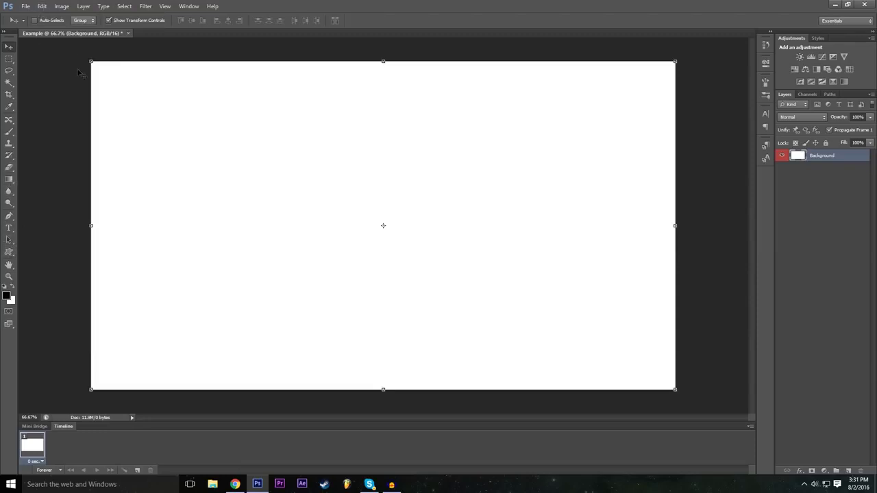
key(Escape)
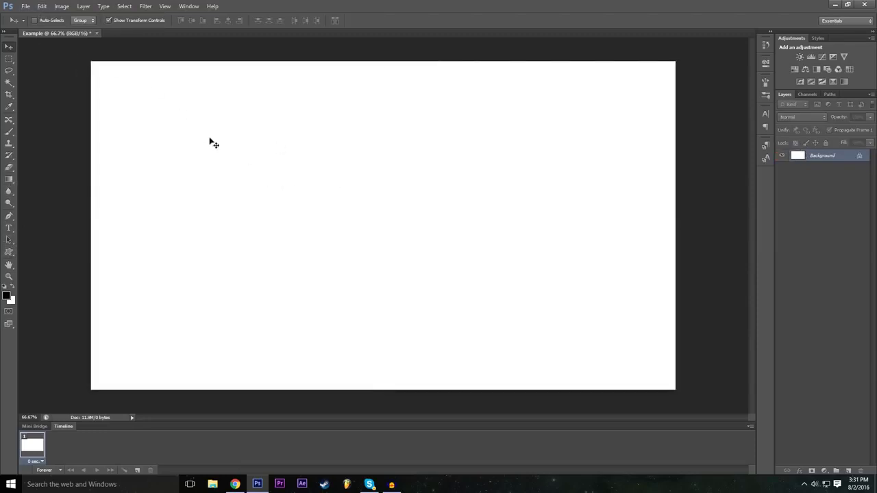
click(243, 184)
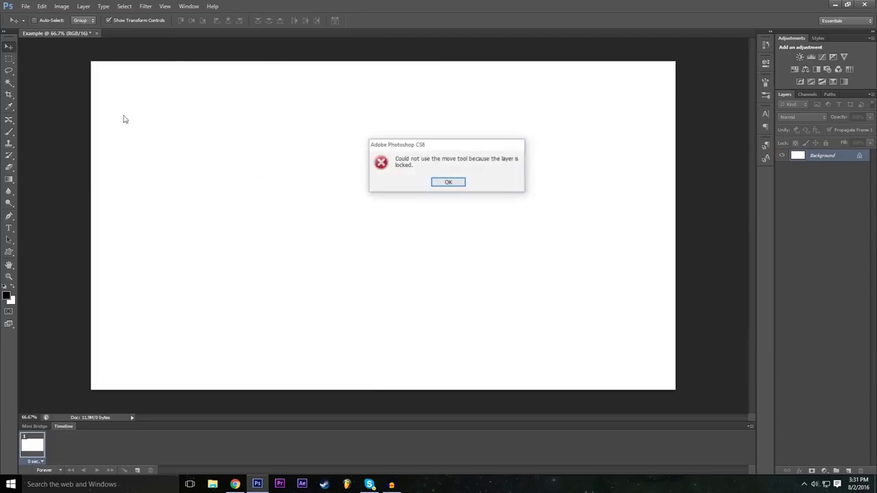
Dismiss the locked-layer alert and step back and forward through the edit history to restore the Background as an unlocked, red-labelled layer
click(459, 182)
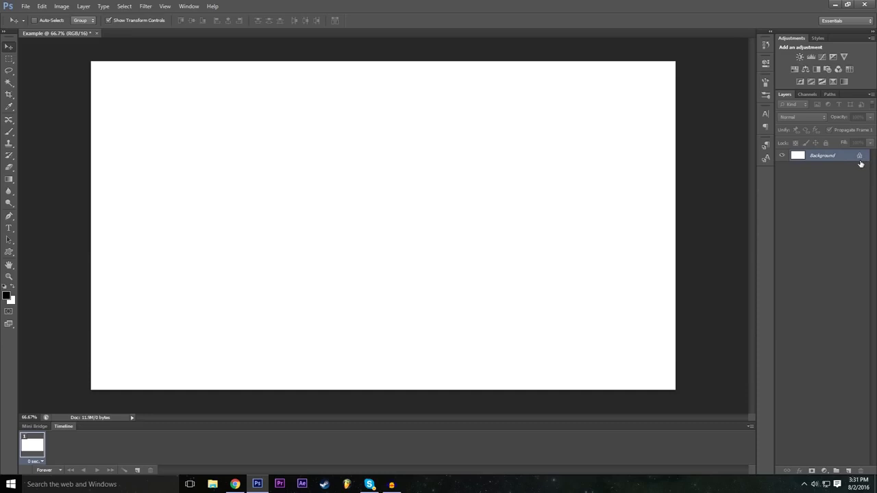
click(26, 6)
mouse_move(41, 6)
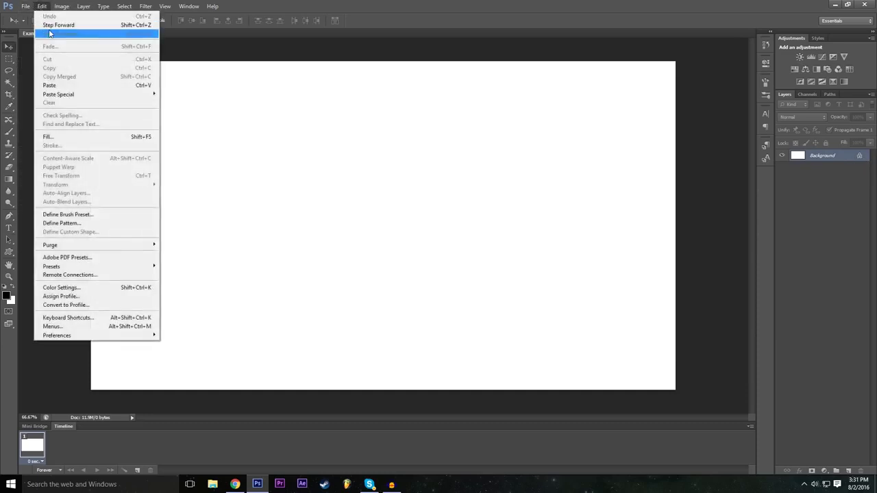
click(49, 33)
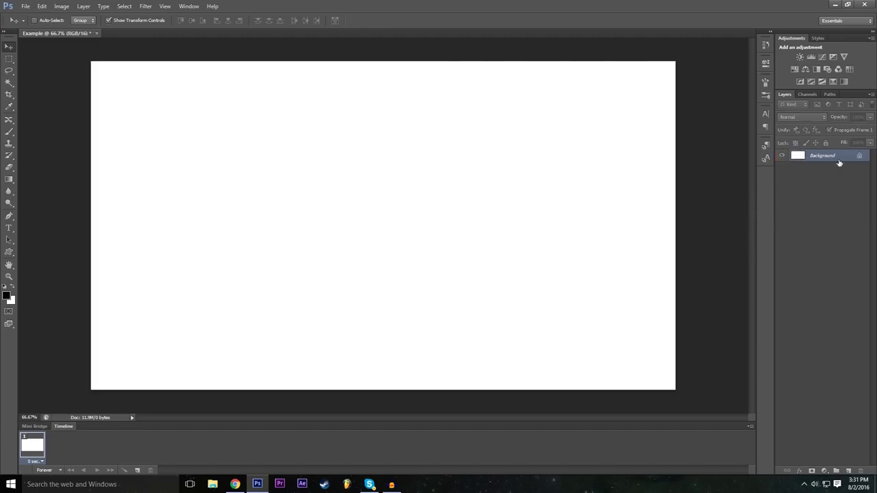
click(41, 7)
click(49, 25)
click(42, 6)
click(42, 6)
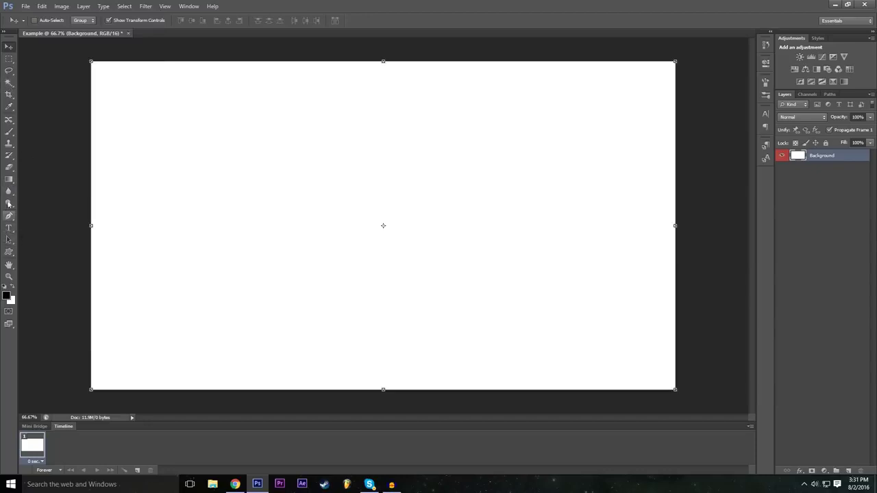
Paint two looping freehand black strokes across the Background layer with the Brush tool
click(9, 131)
mouse_move(208, 188)
mouse_down()
mouse_move(273, 171)
mouse_move(368, 196)
mouse_move(471, 205)
mouse_move(527, 189)
mouse_up()
mouse_move(467, 155)
mouse_down()
mouse_move(519, 199)
mouse_move(235, 319)
mouse_up()
Toggle the last brush stroke off and on, then step back through the history to remove both strokes
key(ctrl+z)
key(ctrl+z)
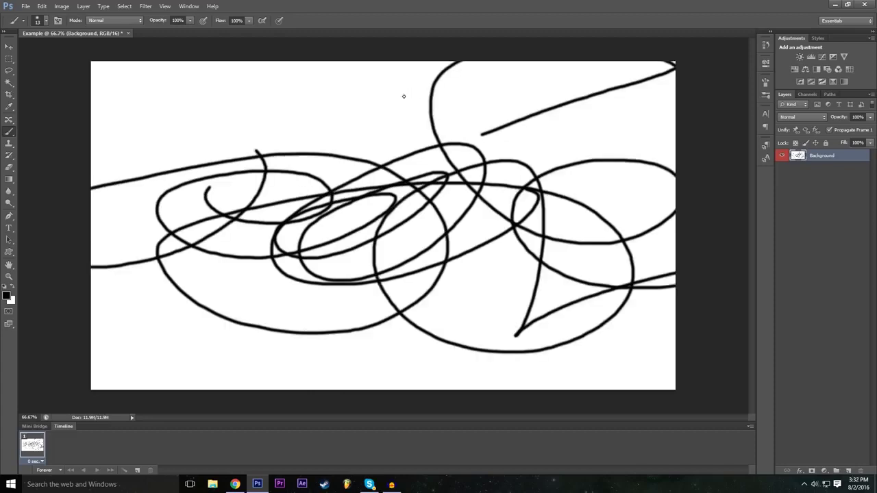
key(ctrl+z)
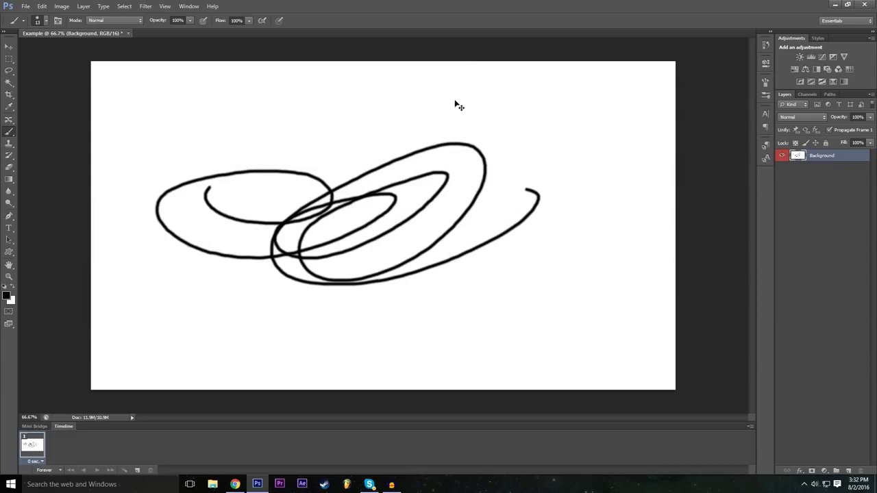
key(ctrl+z)
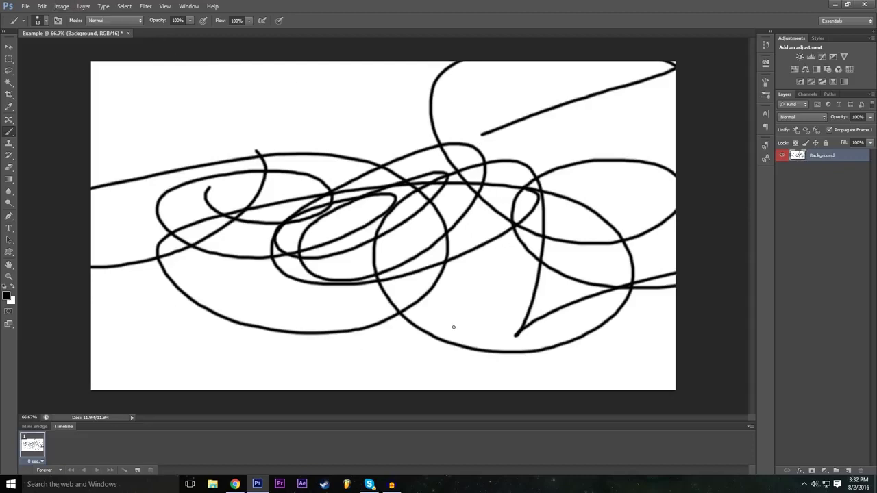
key(ctrl+alt+z)
click(43, 8)
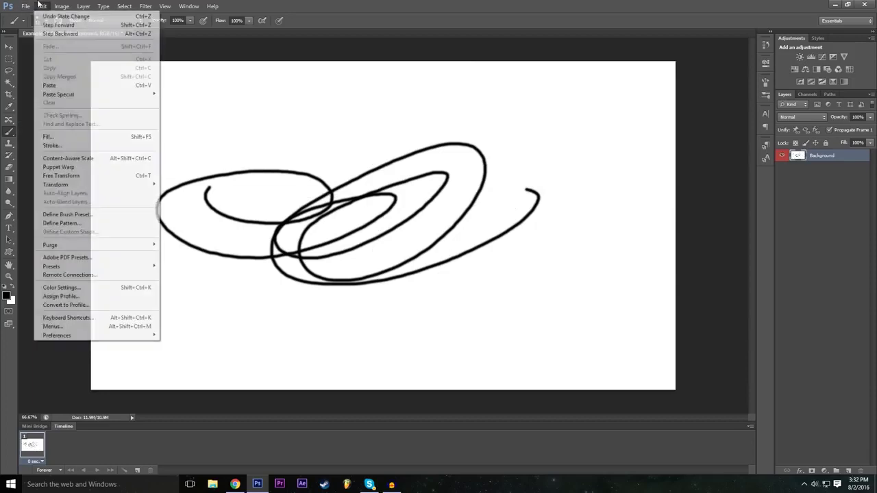
click(48, 34)
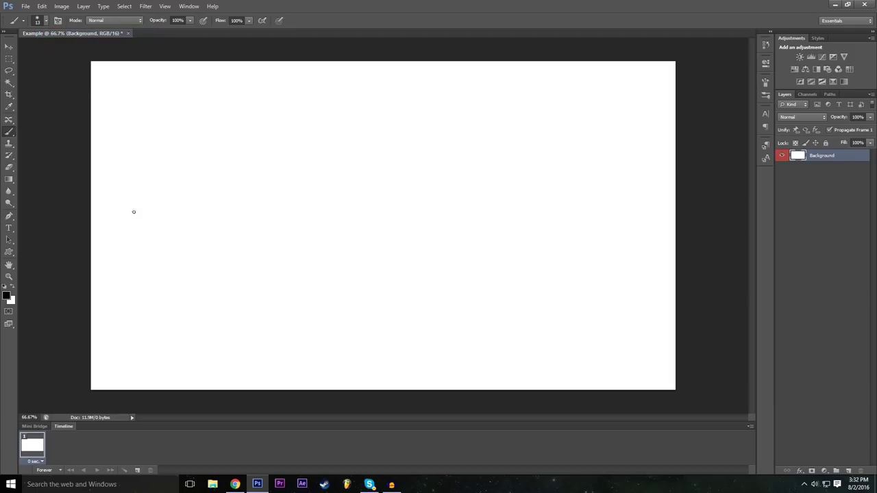
Deselect the Background layer and try twice to move the canvas content with no layer selected
click(9, 46)
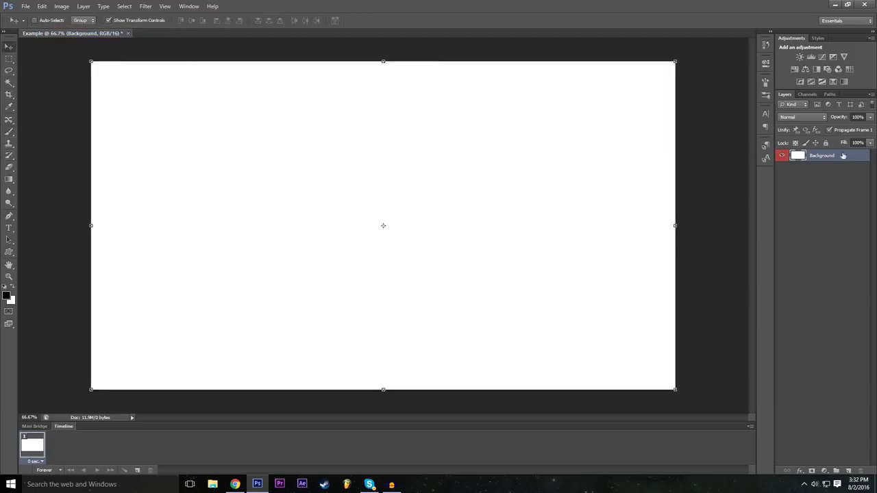
click(832, 178)
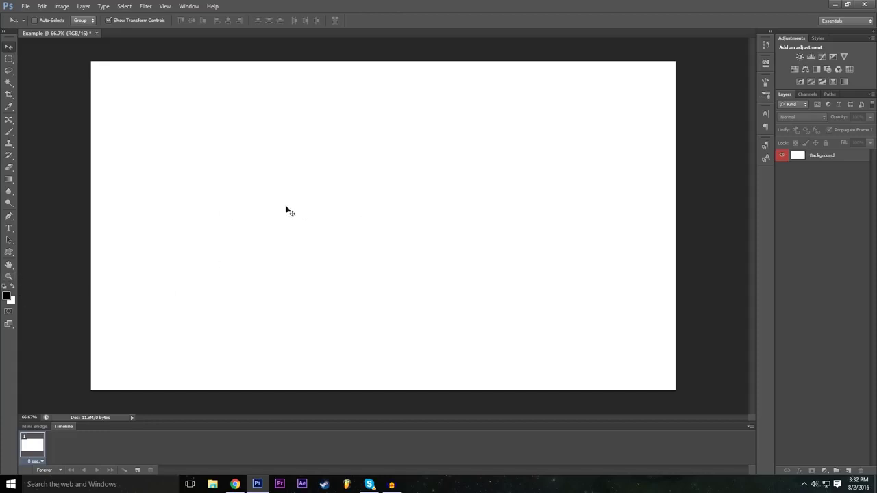
click(322, 194)
click(443, 183)
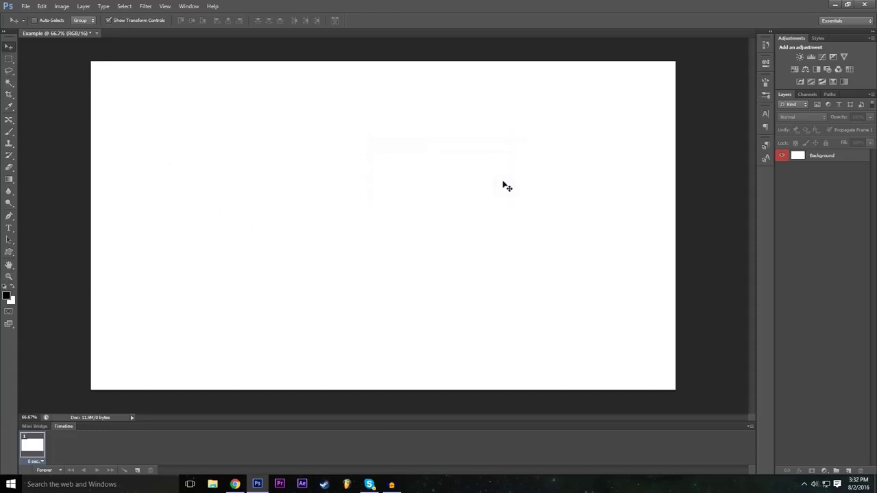
click(593, 197)
click(447, 183)
Reselect the Background layer, shift it slightly down and to the right, and undo the move
key(alt+comma)
mouse_move(404, 203)
mouse_down()
mouse_move(466, 245)
mouse_move(433, 206)
mouse_move(408, 200)
mouse_up()
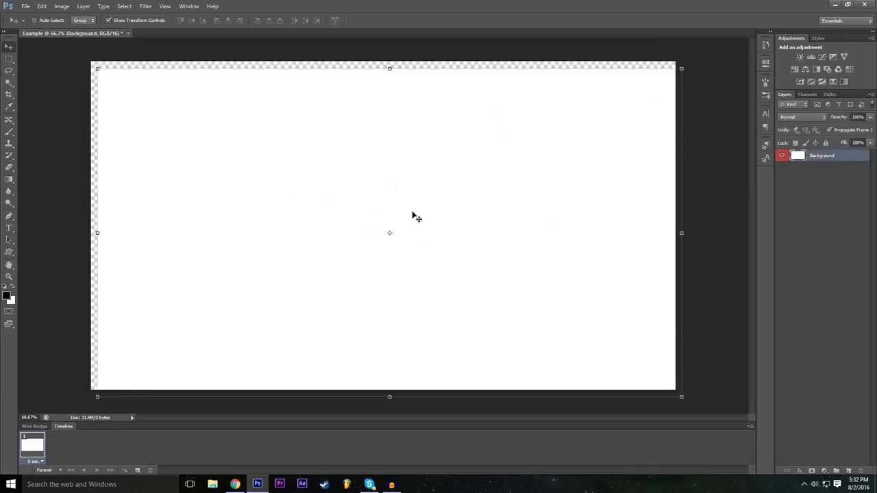
click(42, 7)
click(62, 33)
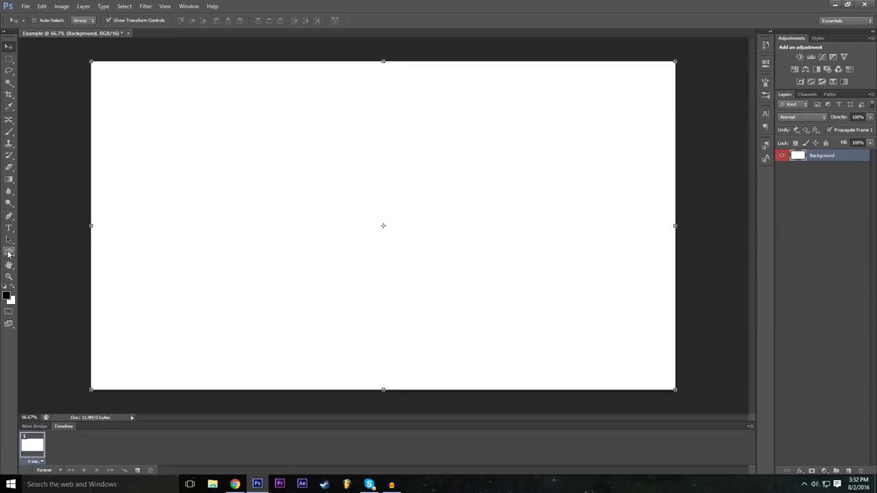
Draw a white rectangle about 665 by 365 px in the canvas's upper-left area and leave its layer selected
click(8, 254)
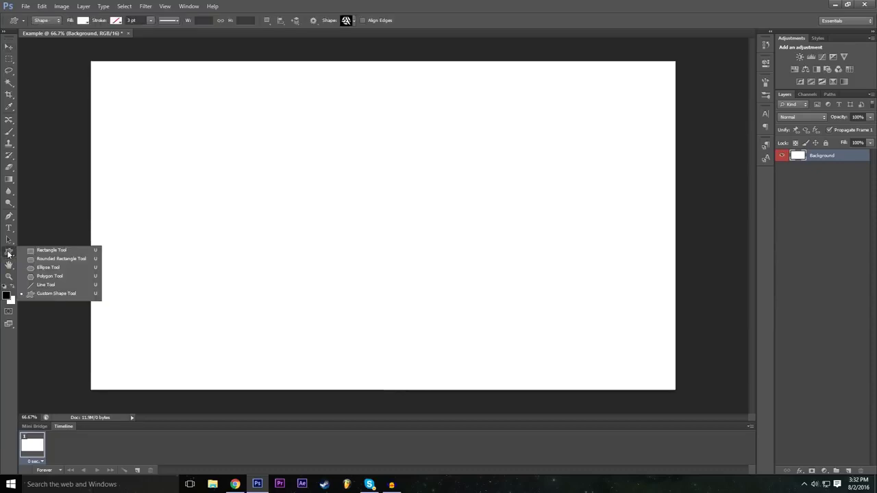
click(69, 251)
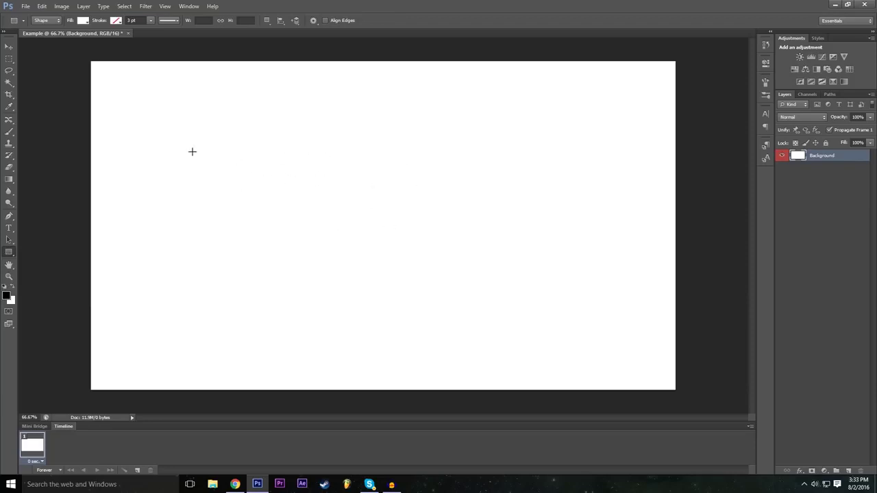
drag(161, 133, 363, 245)
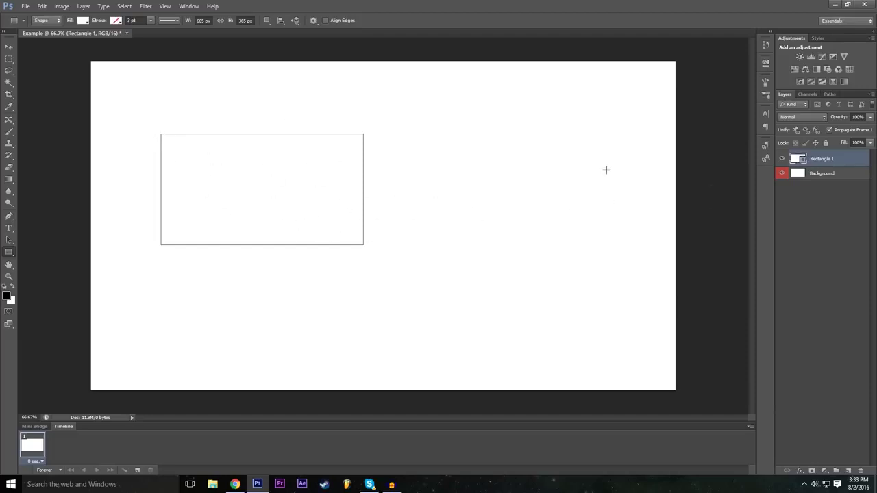
click(822, 175)
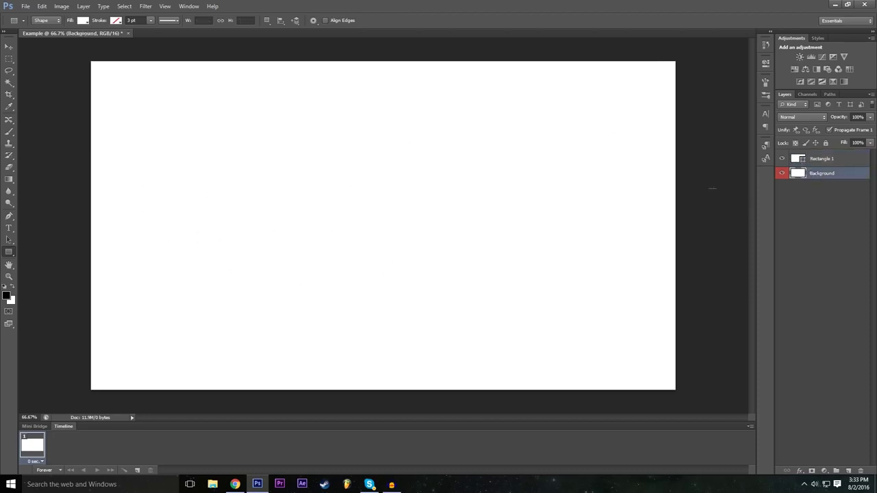
click(830, 162)
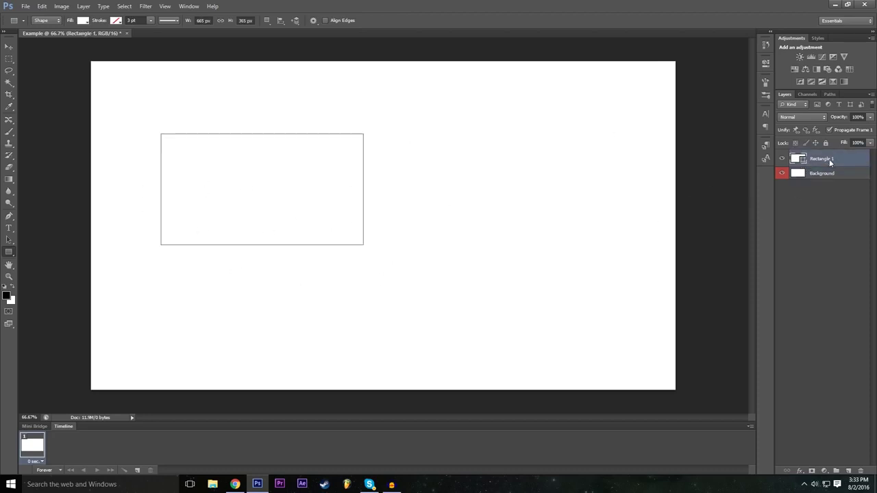
Try several grey, black and red fill swatches on the rectangle and leave its fill dark grey
click(83, 21)
click(81, 74)
click(108, 75)
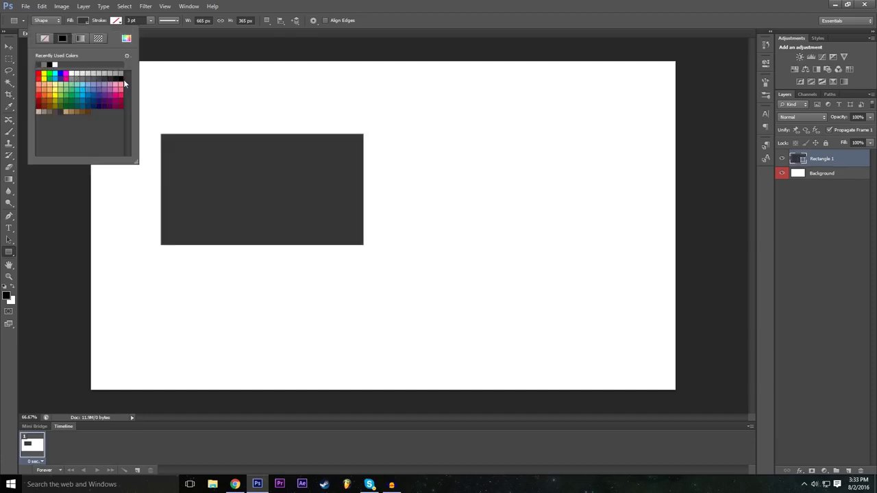
click(121, 77)
click(106, 77)
click(39, 96)
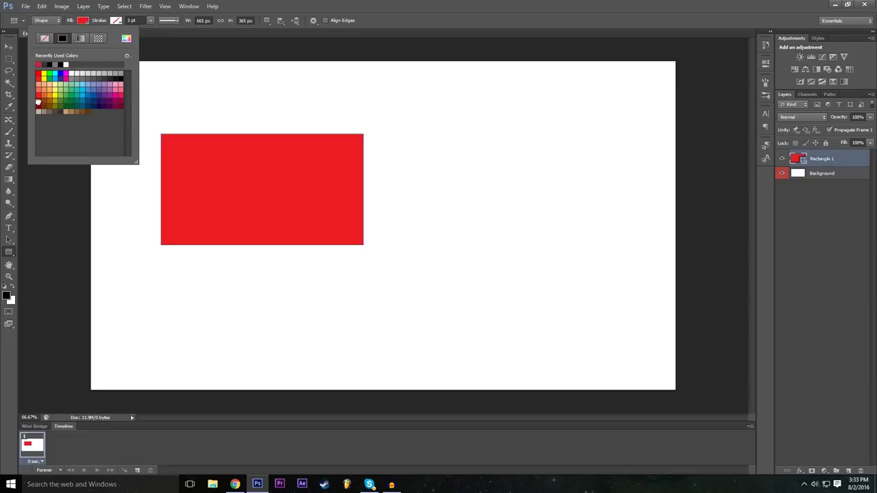
click(37, 102)
click(40, 95)
click(109, 79)
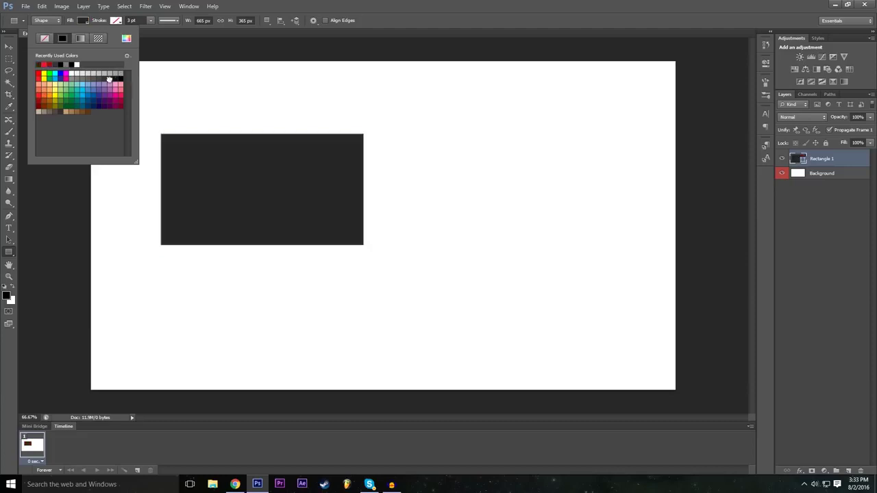
click(595, 4)
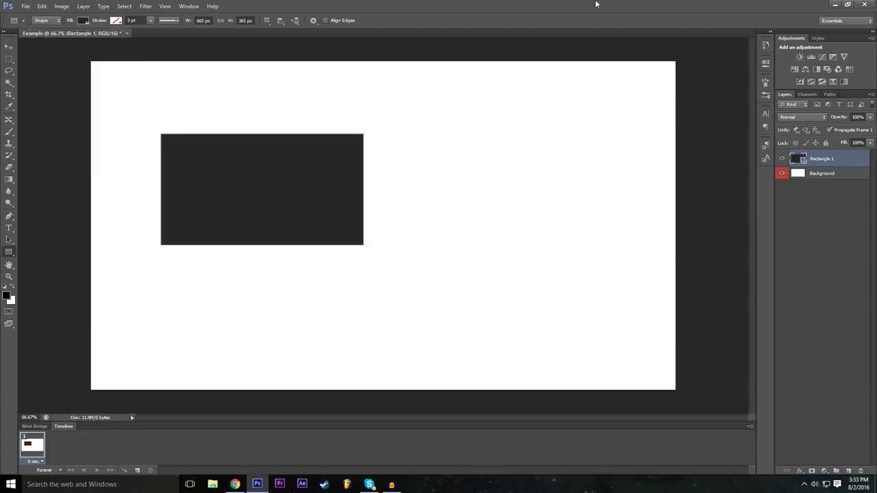
Move the rectangle around the canvas with the Move tool and leave it near the centre
click(9, 48)
drag(285, 183, 374, 219)
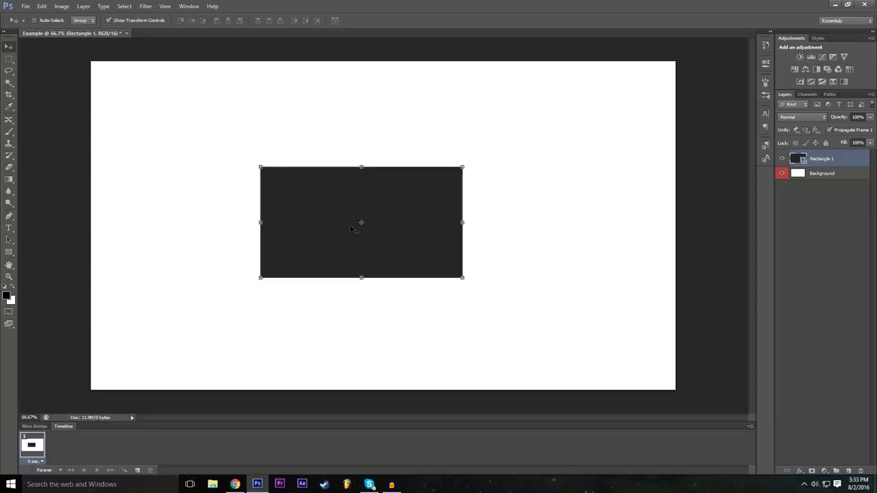
drag(350, 234, 364, 171)
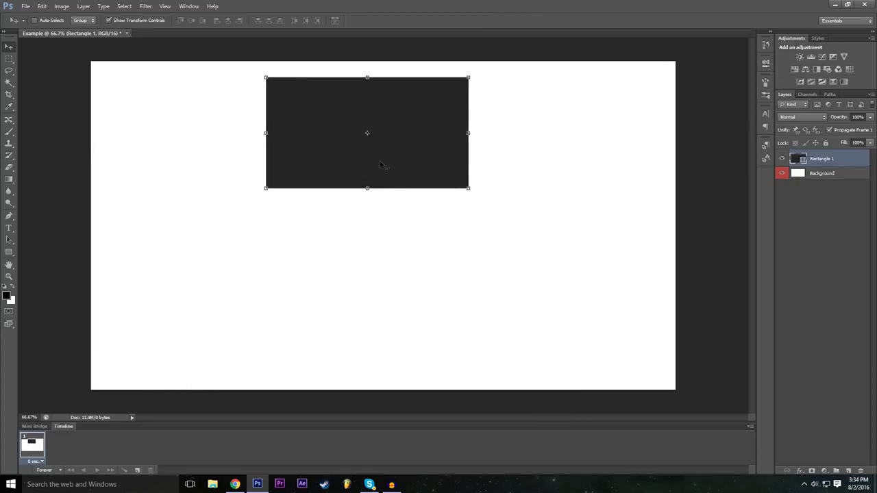
drag(386, 135, 262, 181)
drag(415, 110, 285, 246)
drag(336, 223, 366, 247)
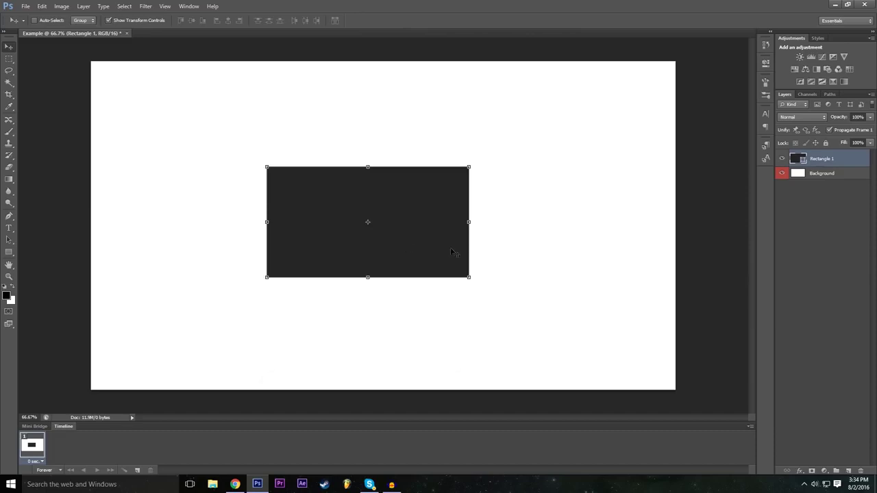
Rotate the rectangle to various angles with Free Transform, then set its rotation back to 0 degrees
key(ctrl+t)
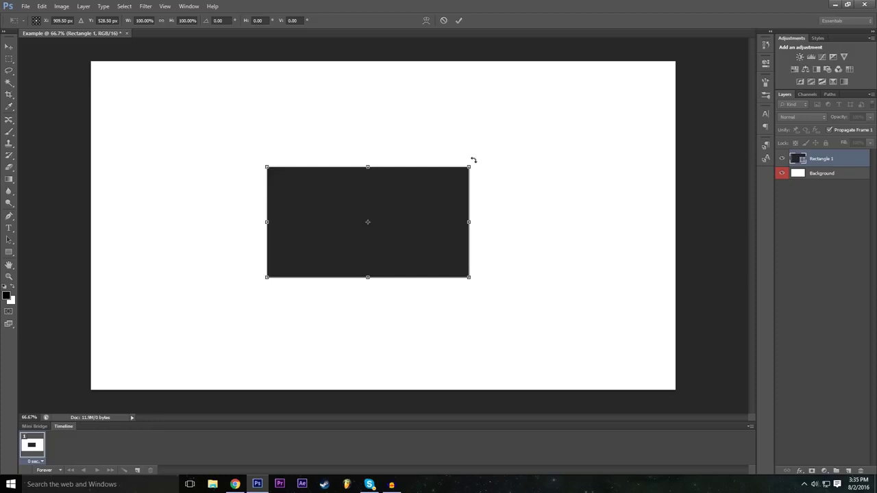
drag(473, 159, 481, 116)
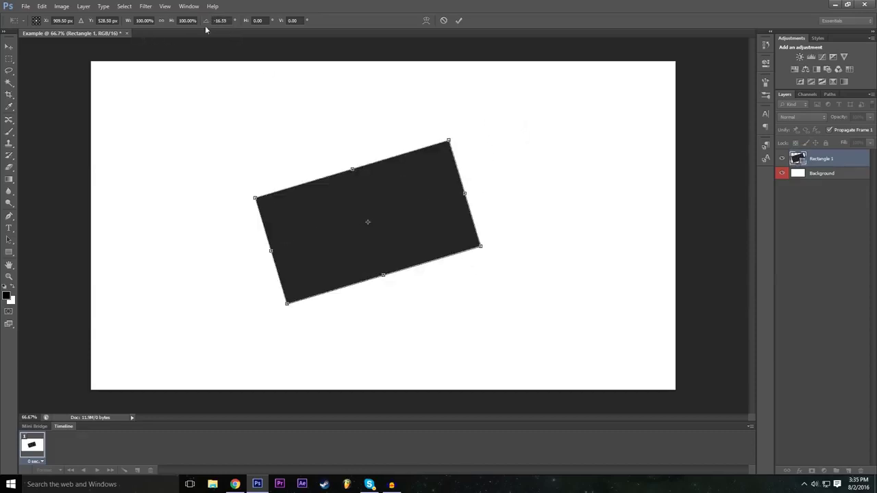
drag(209, 21, 719, 98)
drag(207, 25, 496, 155)
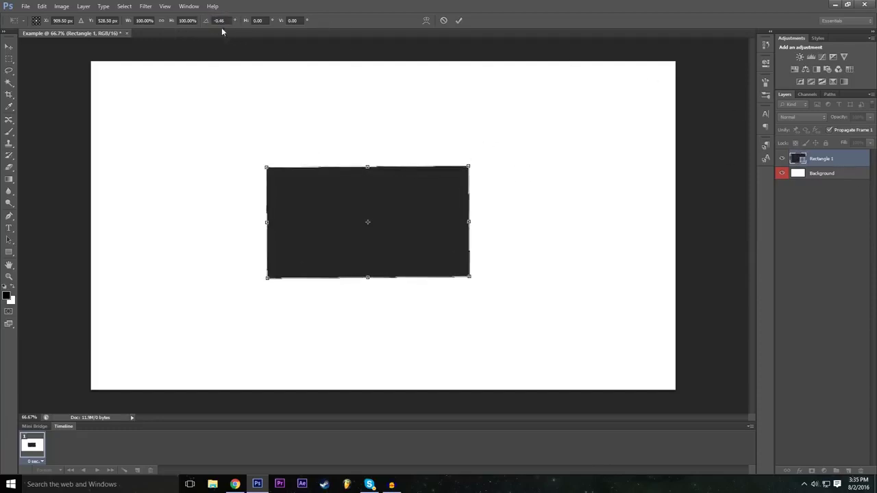
drag(209, 26, 418, 78)
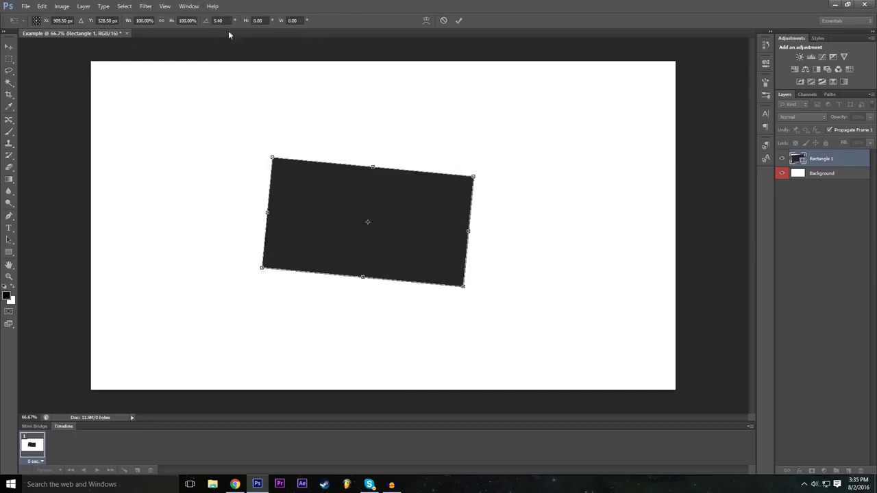
drag(209, 25, 130, 50)
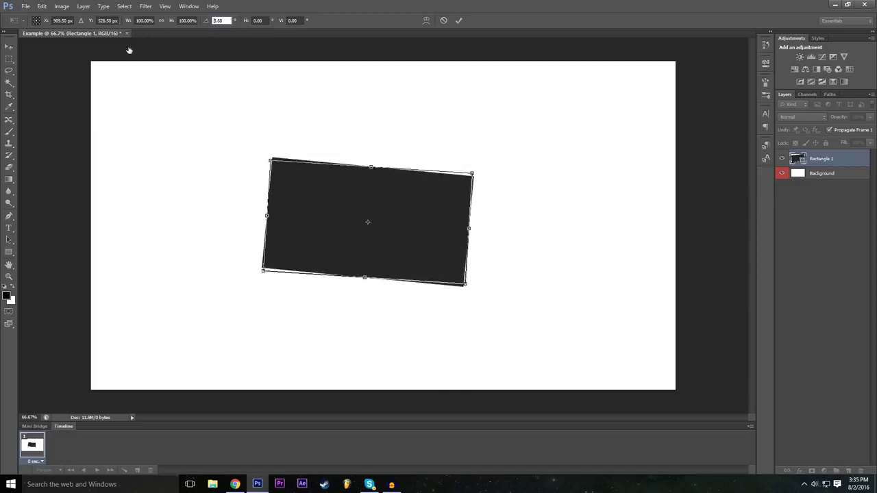
click(221, 20)
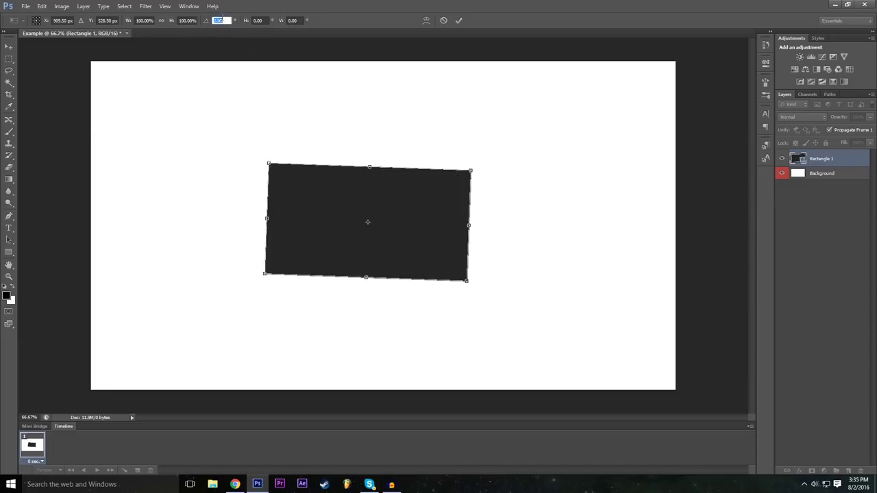
text(0)
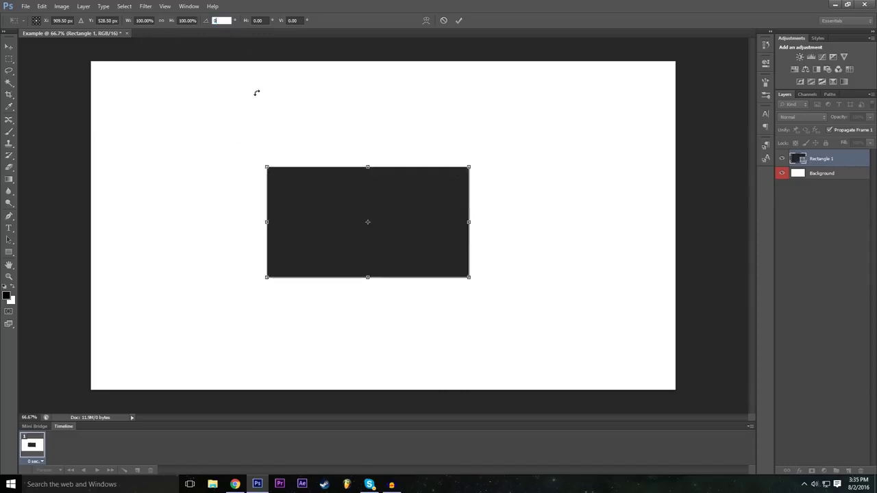
key(Return)
drag(477, 155, 483, 356)
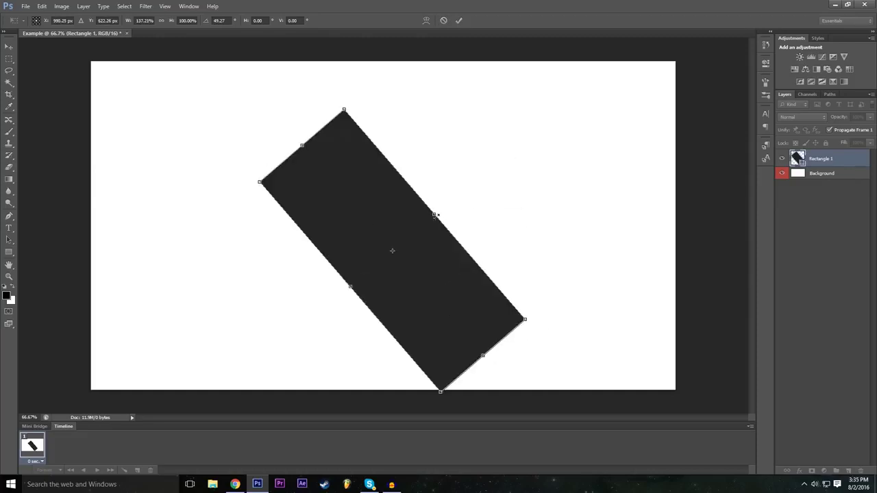
drag(434, 217, 493, 164)
drag(350, 286, 315, 318)
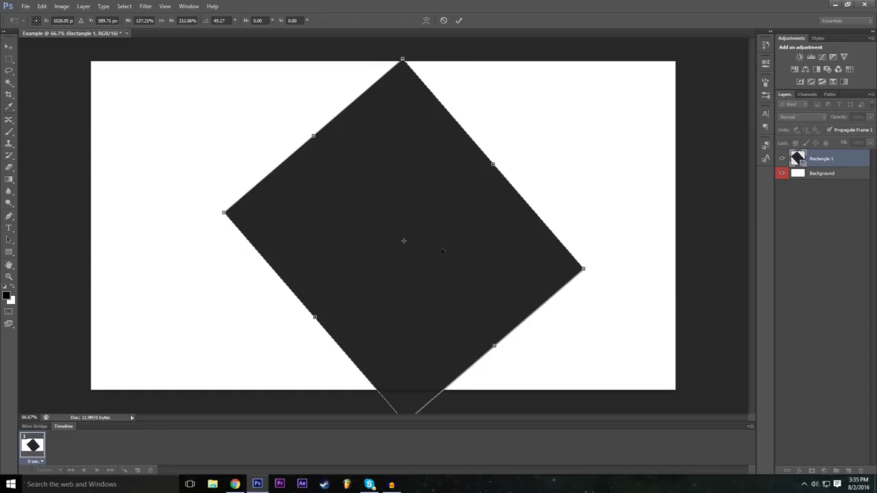
click(443, 21)
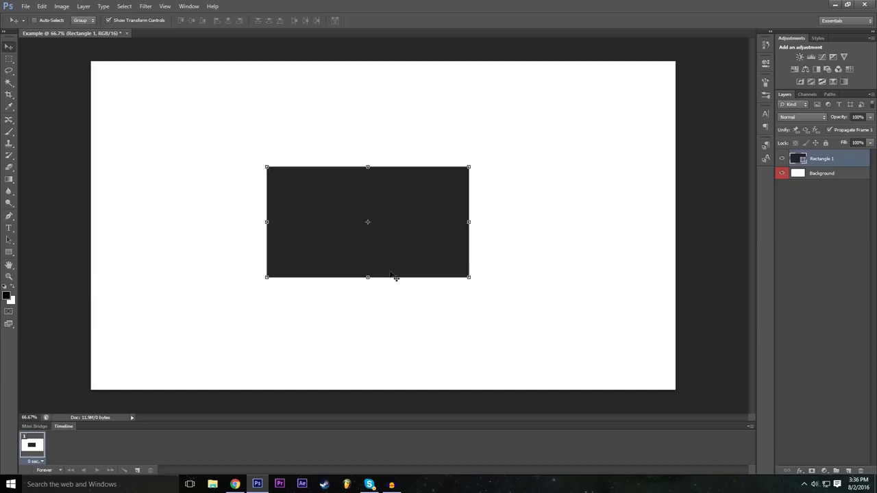
Scale the rectangle to 200% width and 200% height with Free Transform and commit the transformation
key(ctrl+t)
click(152, 21)
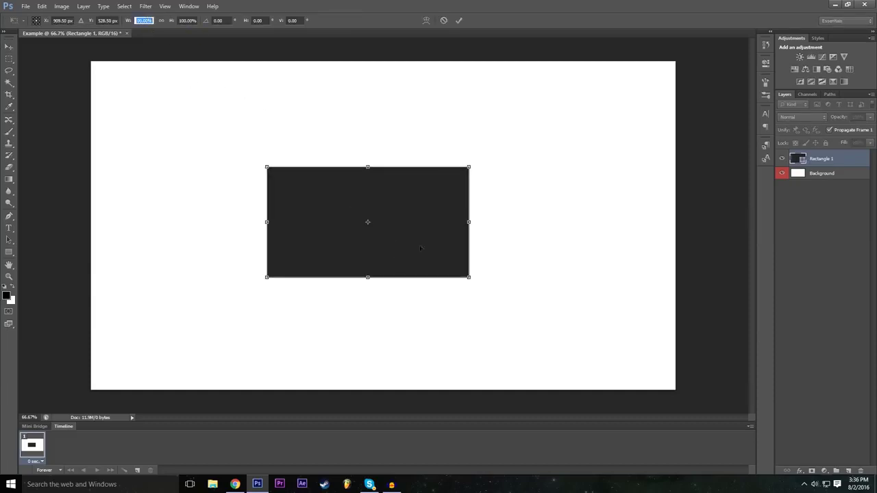
drag(469, 222, 504, 221)
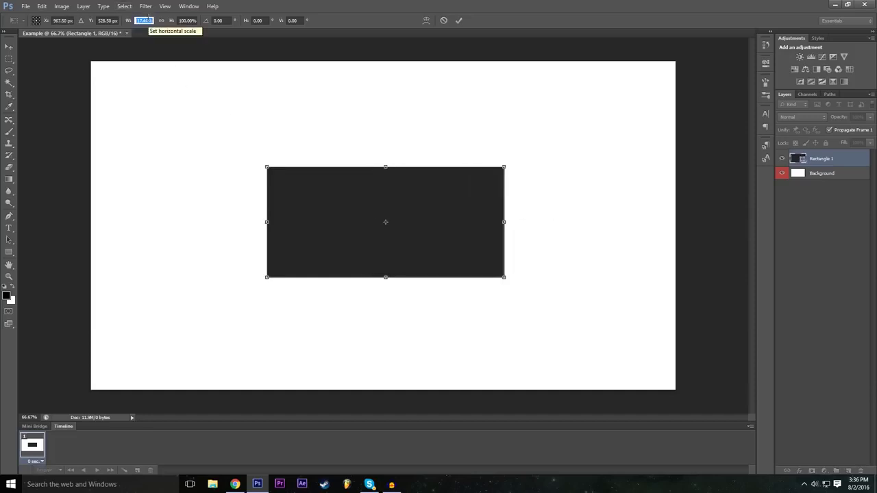
text(200)
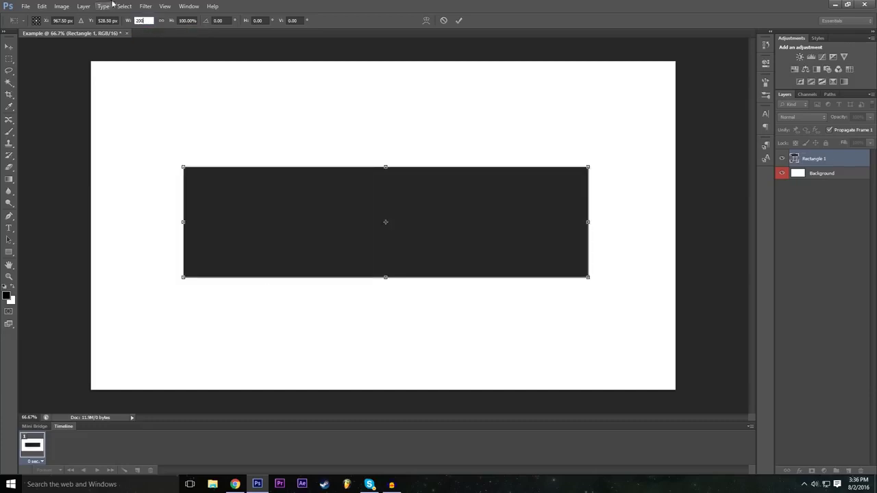
key(Tab)
text(200)
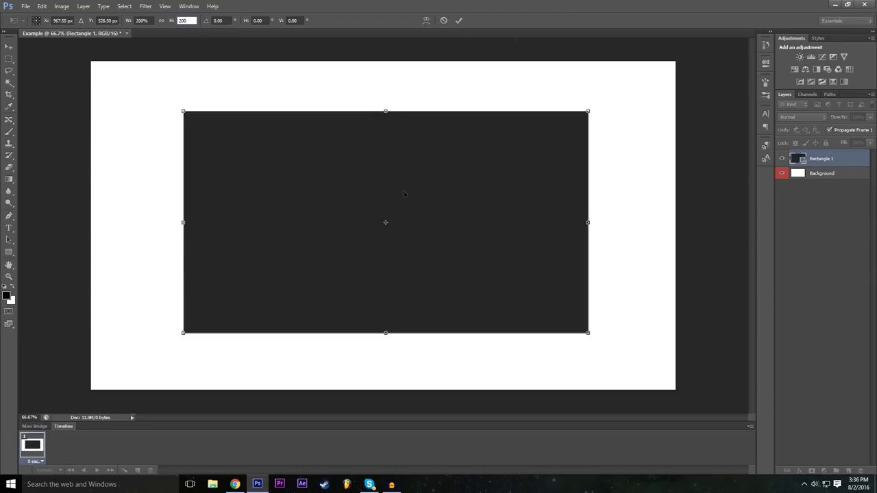
click(459, 20)
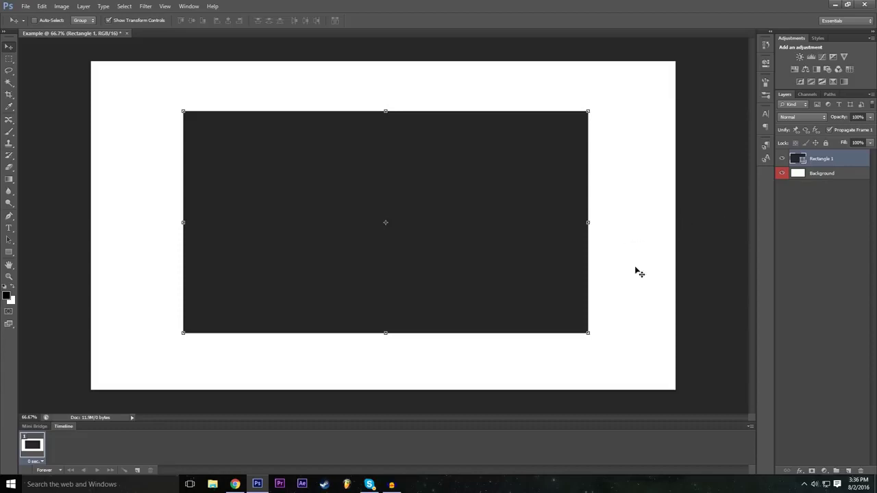
click(821, 176)
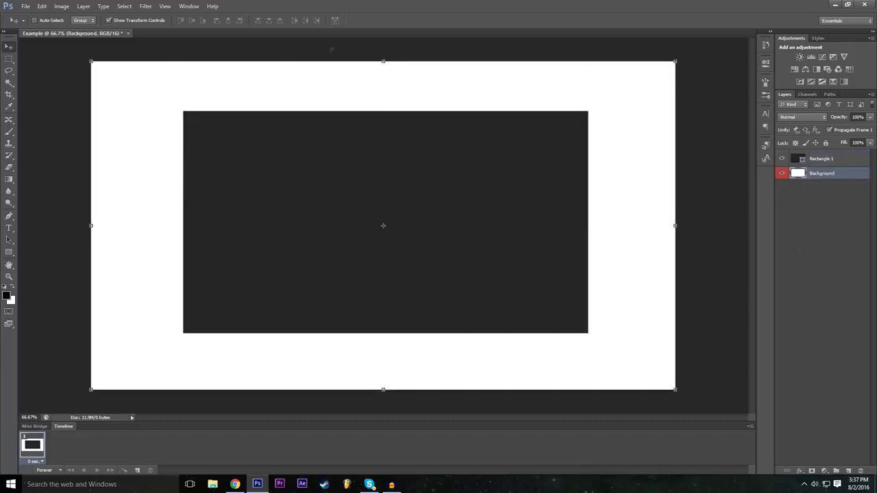
drag(383, 63, 383, 96)
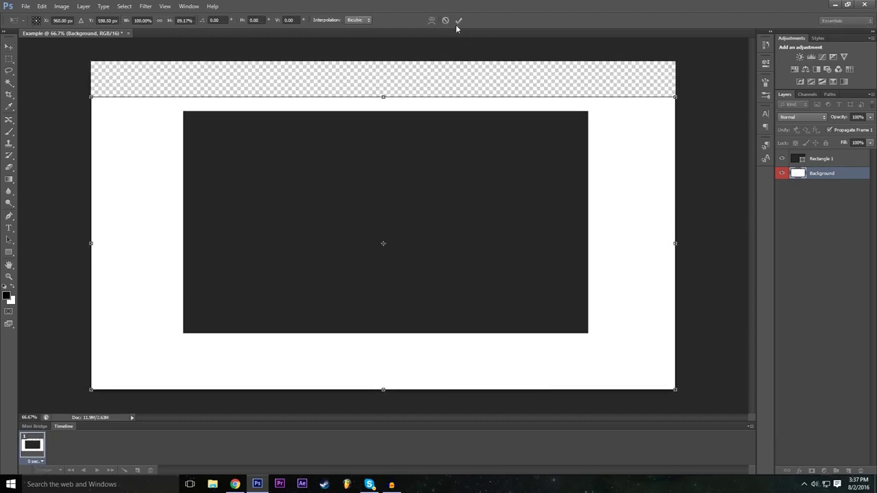
click(446, 20)
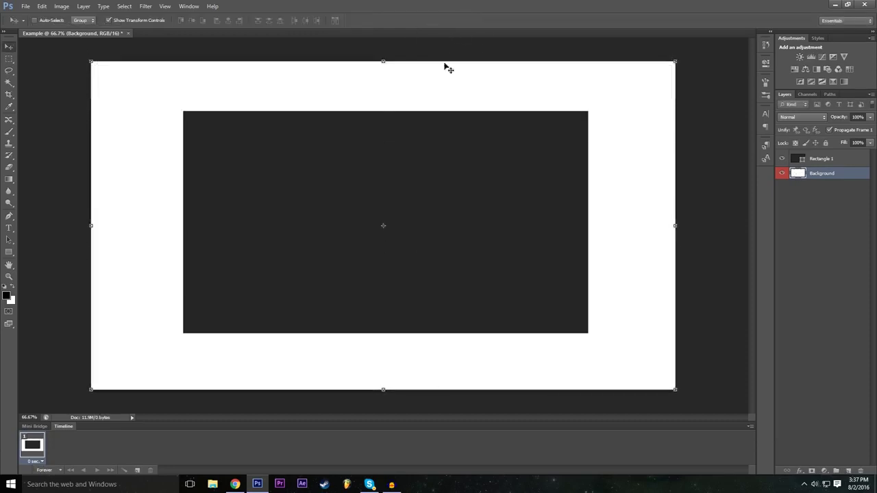
Switch the selection back and forth between the Rectangle 1 and Background layers, leaving Rectangle 1 selected
click(838, 162)
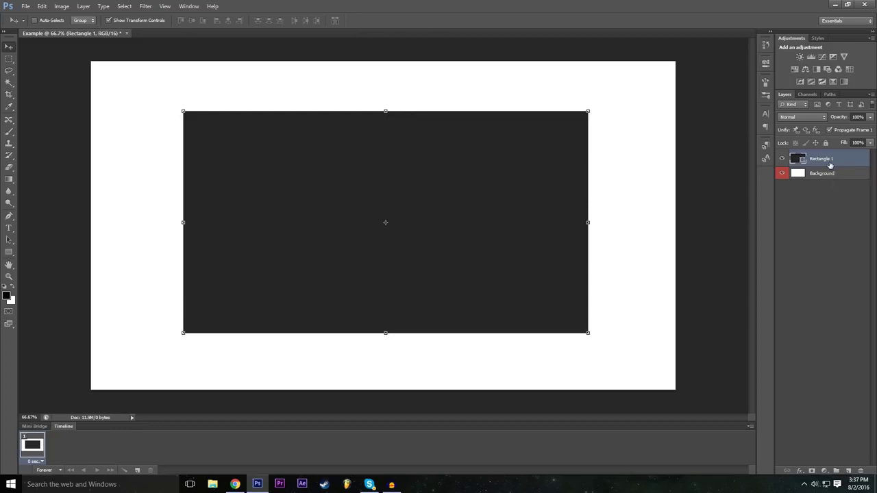
mouse_move(823, 162)
mouse_down()
mouse_move(823, 181)
mouse_move(831, 158)
mouse_up()
click(823, 174)
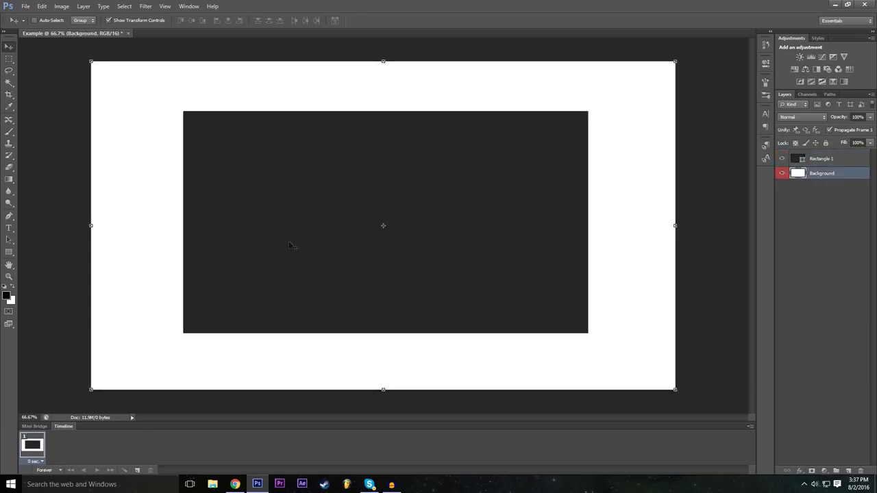
mouse_move(823, 177)
mouse_down()
mouse_move(827, 155)
mouse_move(832, 178)
mouse_up()
click(821, 159)
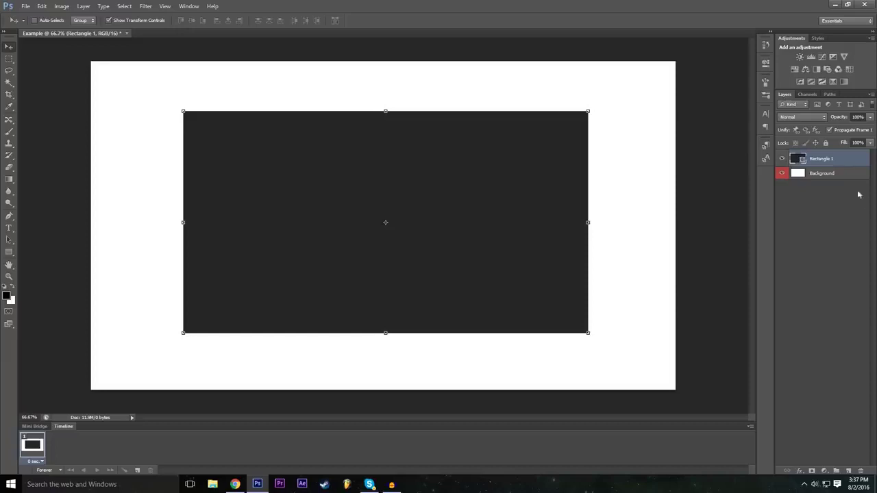
click(834, 184)
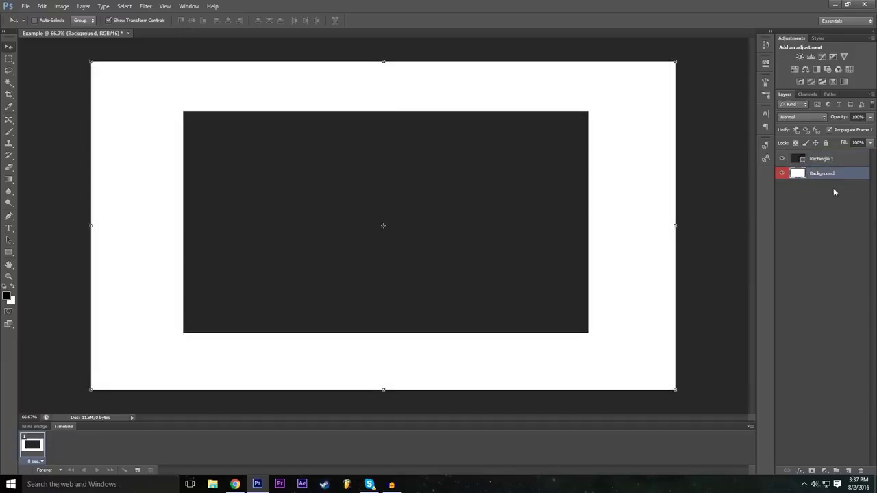
click(812, 177)
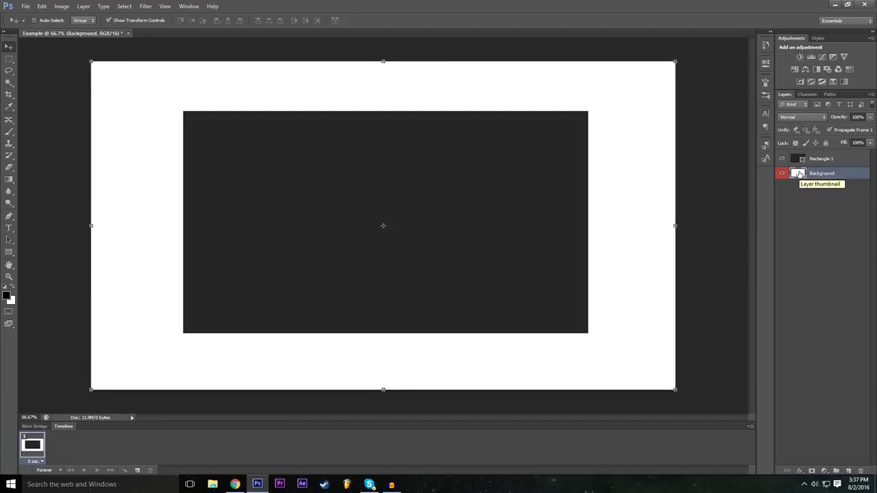
click(818, 160)
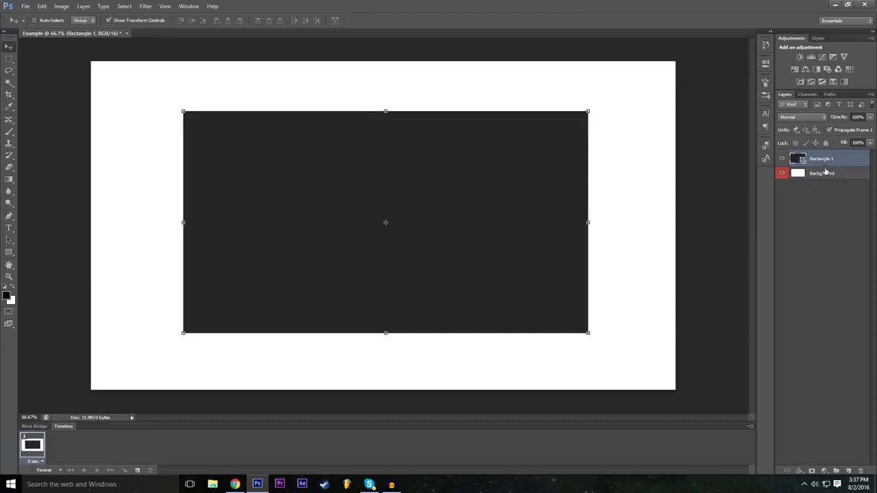
Add a Drop Shadow layer style to the rectangle with 23% spread and a larger, softer shadow size
click(800, 471)
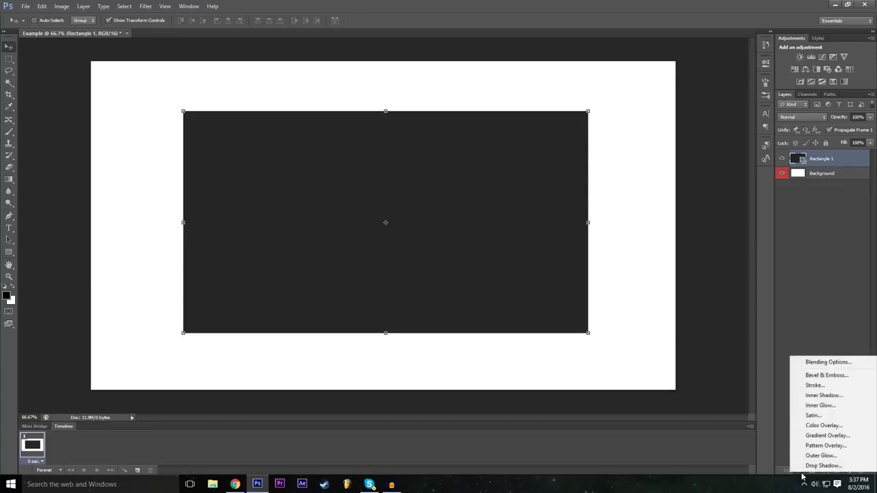
click(805, 365)
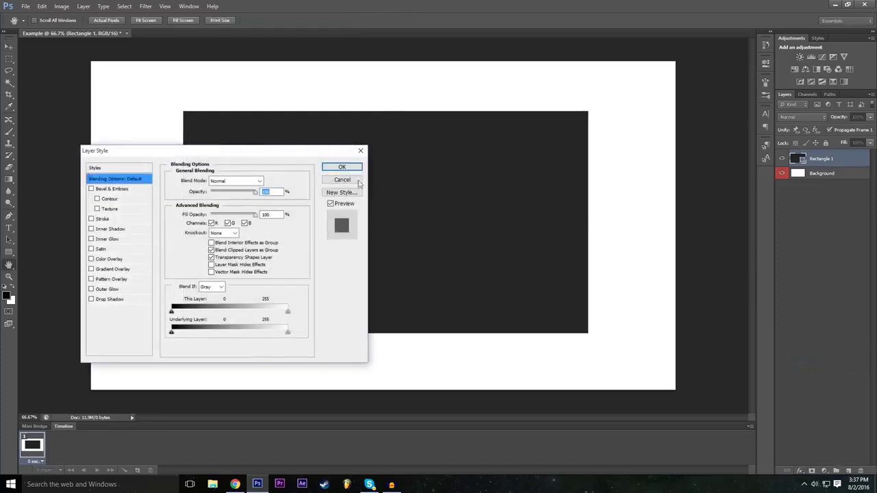
drag(299, 146, 798, 209)
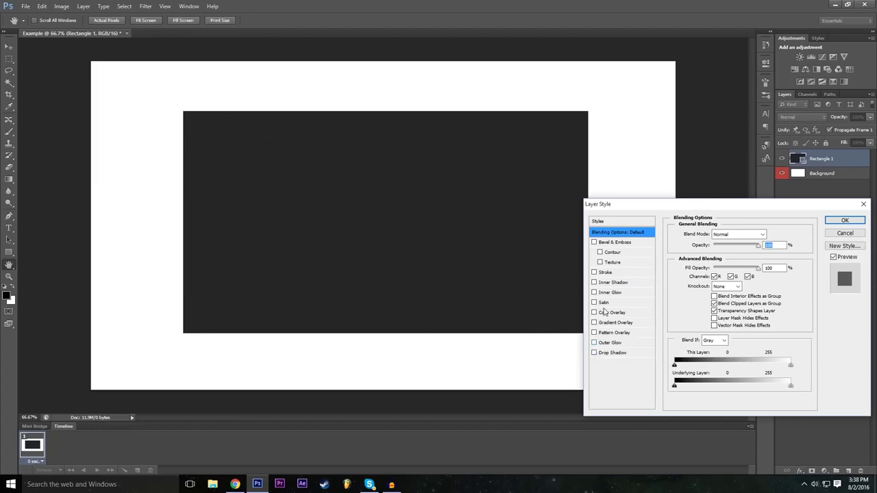
click(613, 353)
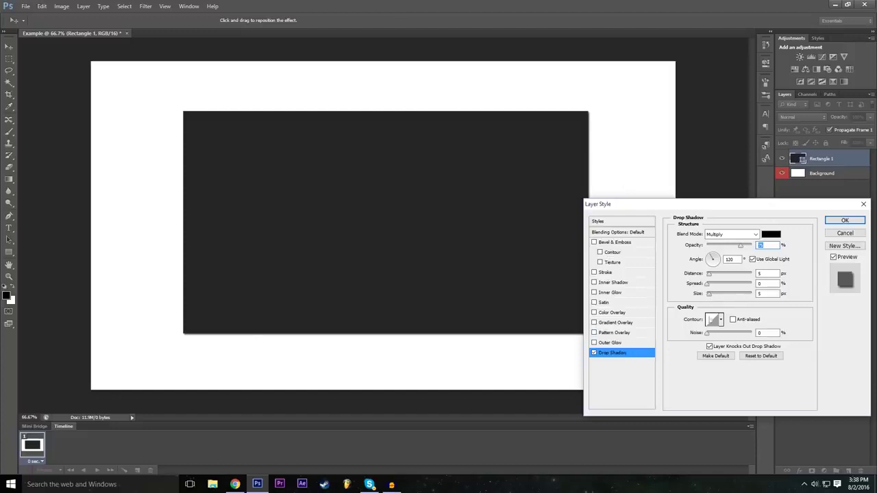
mouse_move(712, 296)
mouse_down()
mouse_move(726, 295)
mouse_move(720, 284)
mouse_move(752, 285)
mouse_move(709, 288)
mouse_move(737, 295)
mouse_move(718, 298)
mouse_up()
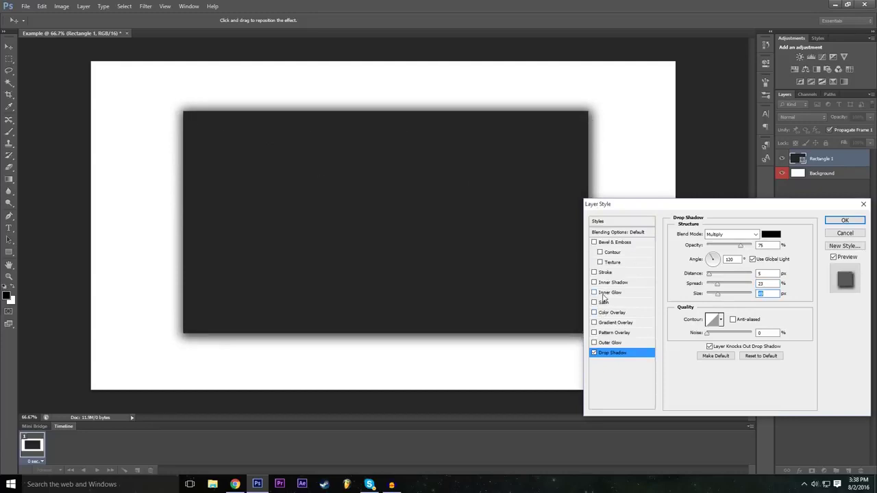
Add a Stroke style to the rectangle in pure red (ff0000) and set its size to 10 px
mouse_move(670, 209)
mouse_down()
mouse_move(666, 182)
mouse_move(675, 204)
mouse_up()
click(602, 269)
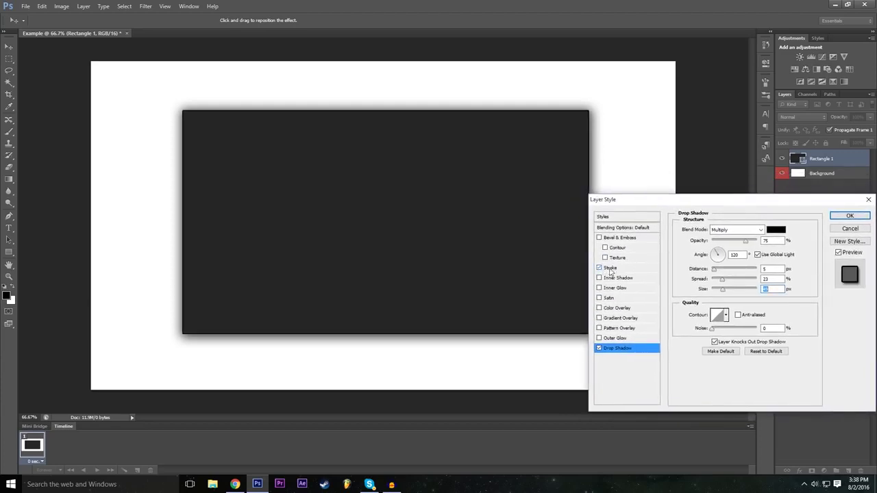
click(607, 268)
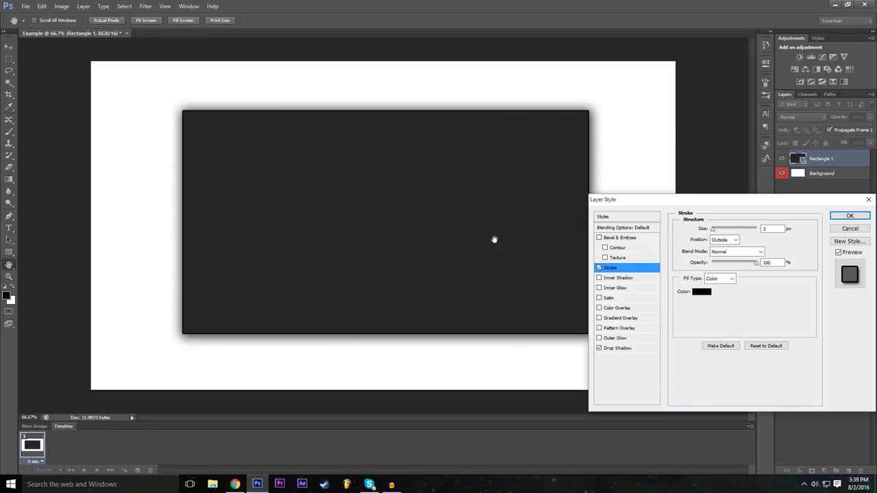
drag(695, 201, 688, 201)
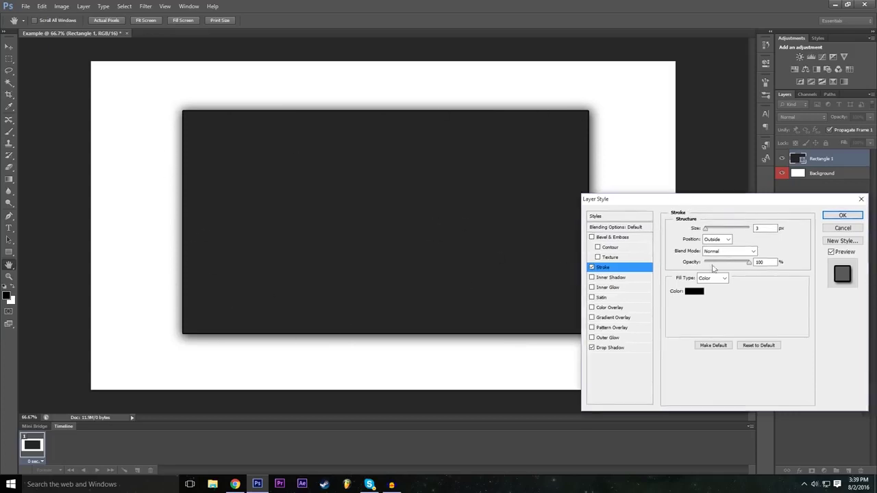
click(696, 294)
text(255)
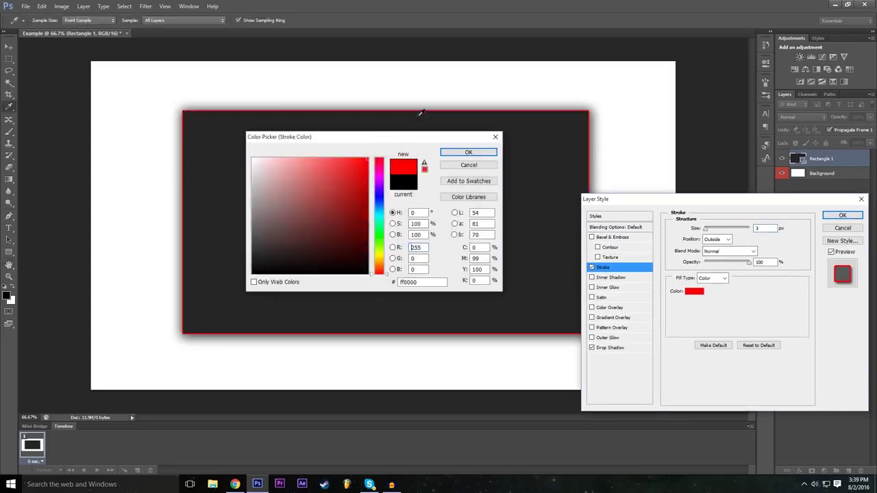
click(468, 154)
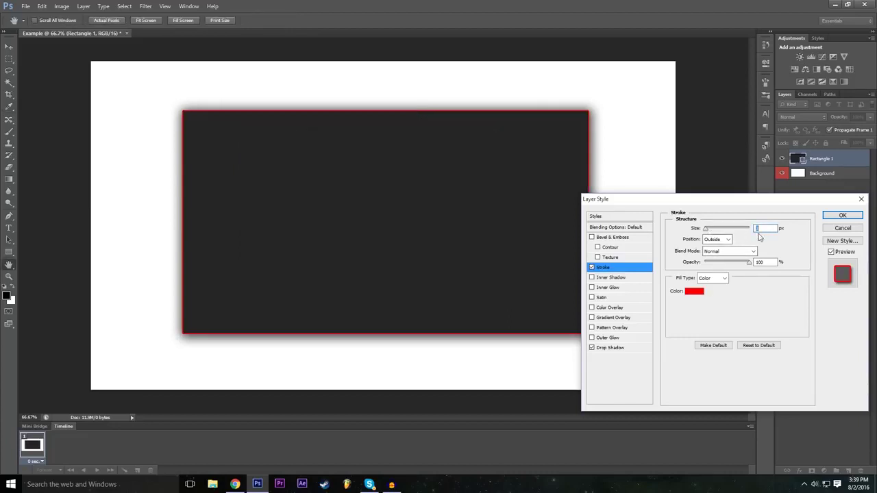
drag(706, 233, 711, 232)
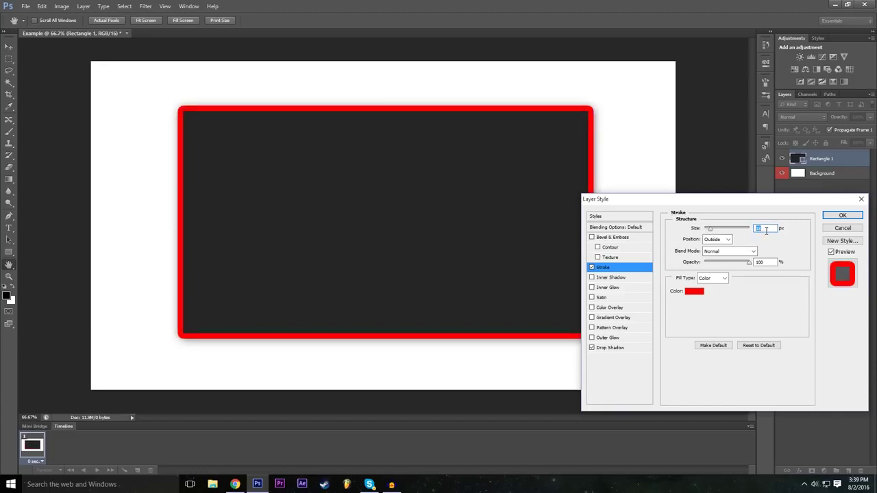
text(10)
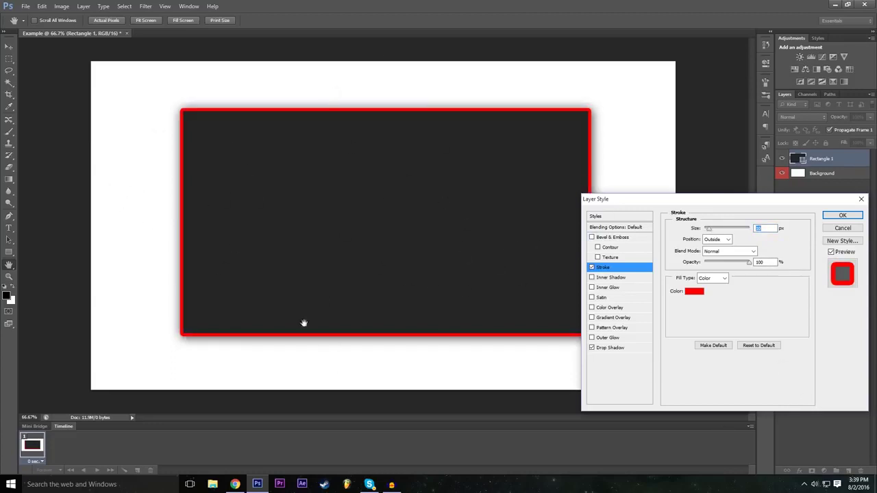
Enable Bevel & Emboss on the rectangle with a depth of about 286% and a larger bevel size
click(591, 237)
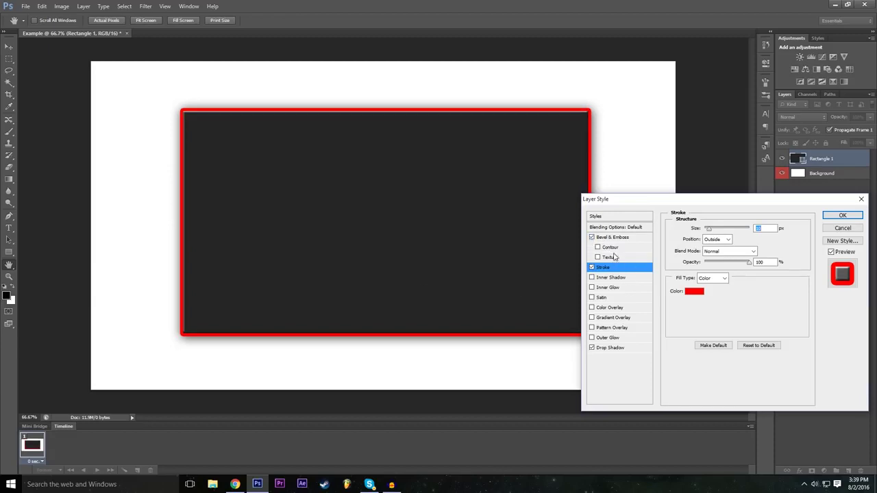
click(612, 238)
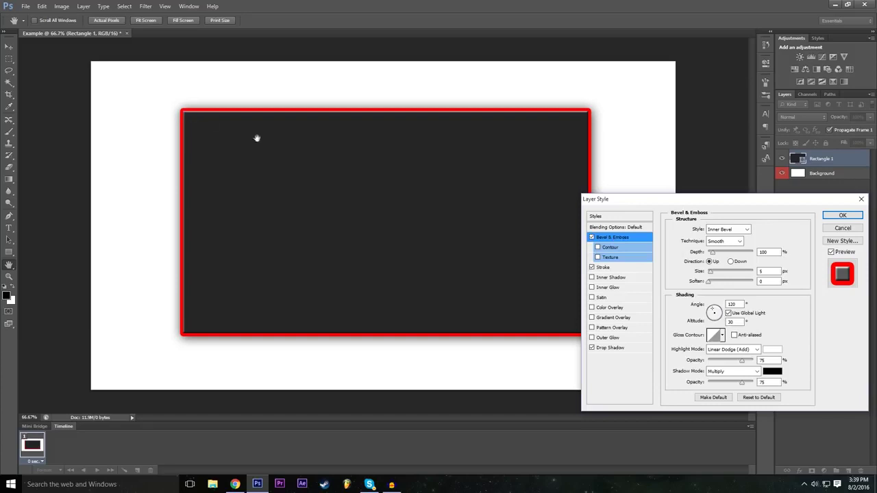
click(591, 237)
click(592, 238)
text(15)
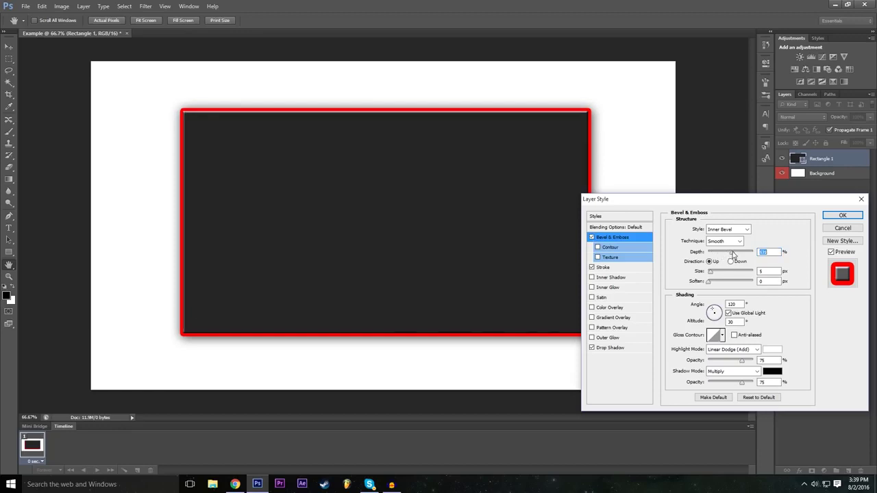
drag(708, 254, 720, 254)
mouse_move(713, 272)
mouse_down()
mouse_move(731, 275)
mouse_move(714, 283)
mouse_up()
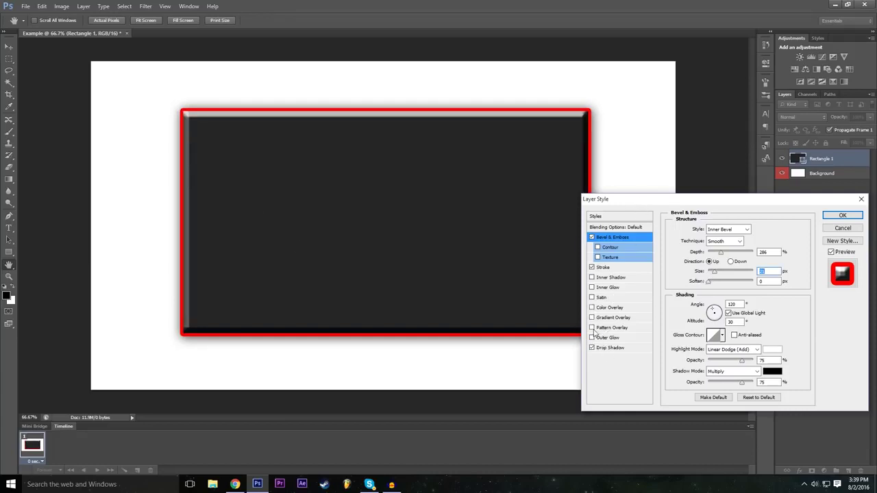
Add a Pattern Overlay to the rectangle, try the preset patterns and choose the third one, a grey woven texture
click(593, 328)
click(610, 328)
click(725, 265)
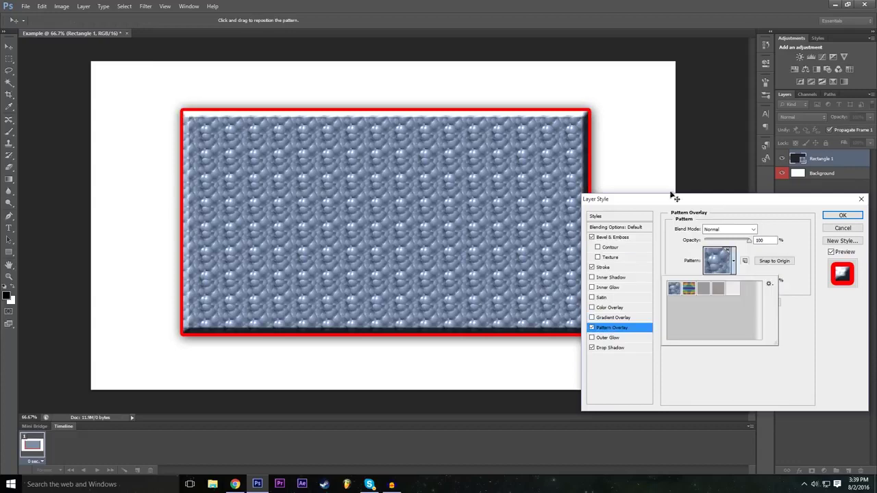
click(689, 289)
click(702, 289)
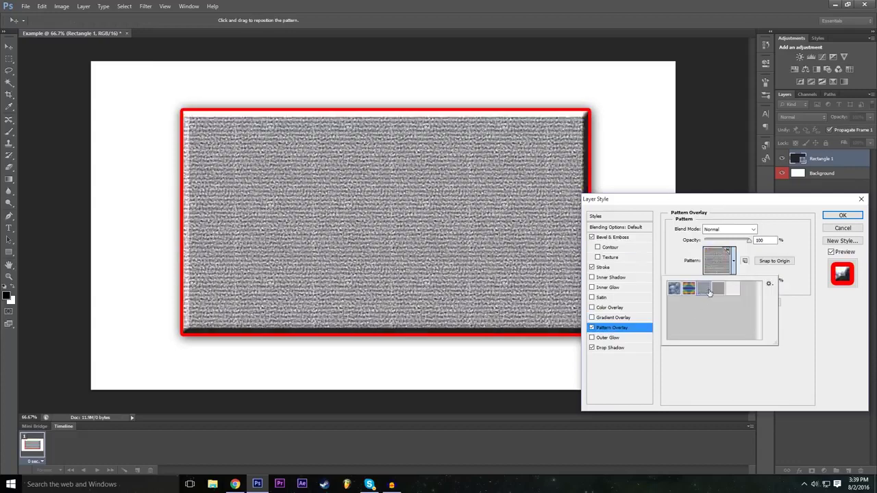
Try the other Pattern Overlay presets on the rectangle, return to the third one, and switch the overlay off and on to compare
click(718, 290)
click(732, 289)
click(723, 292)
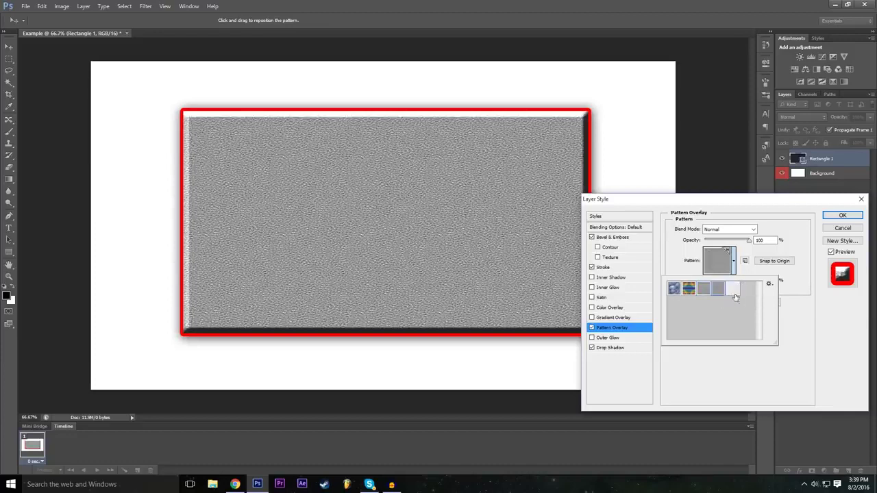
click(733, 295)
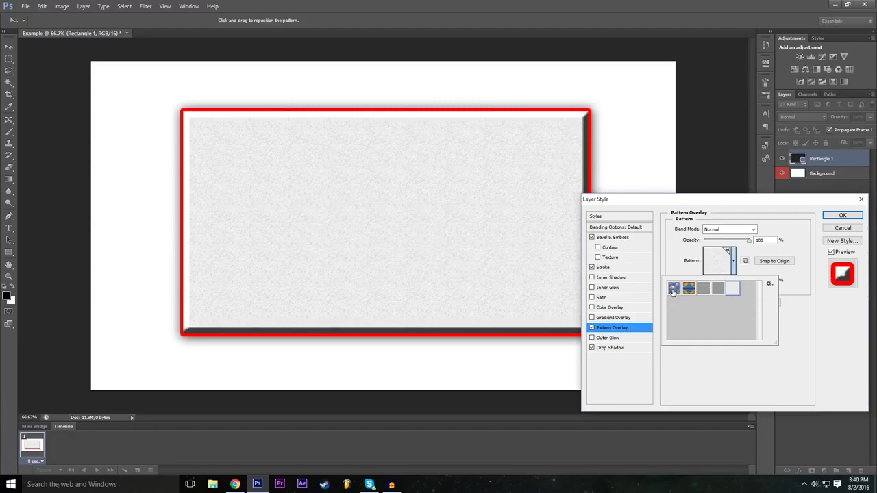
click(674, 289)
click(689, 289)
click(718, 290)
click(730, 291)
click(712, 292)
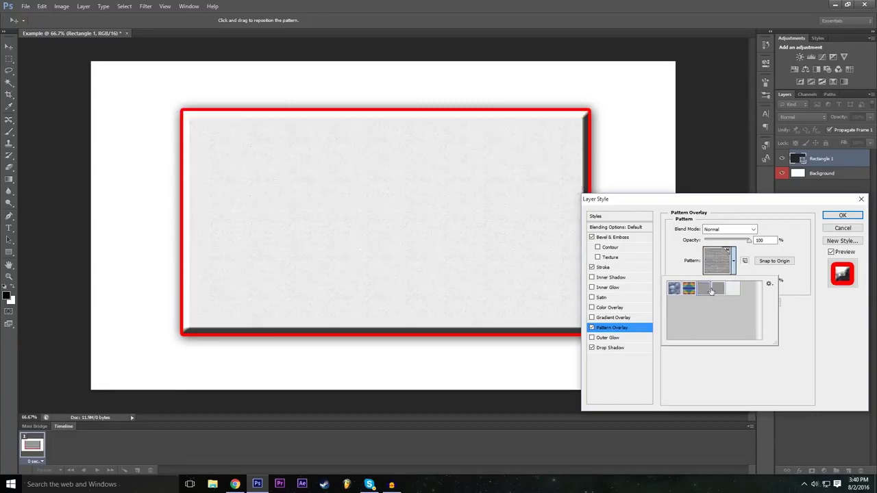
click(708, 350)
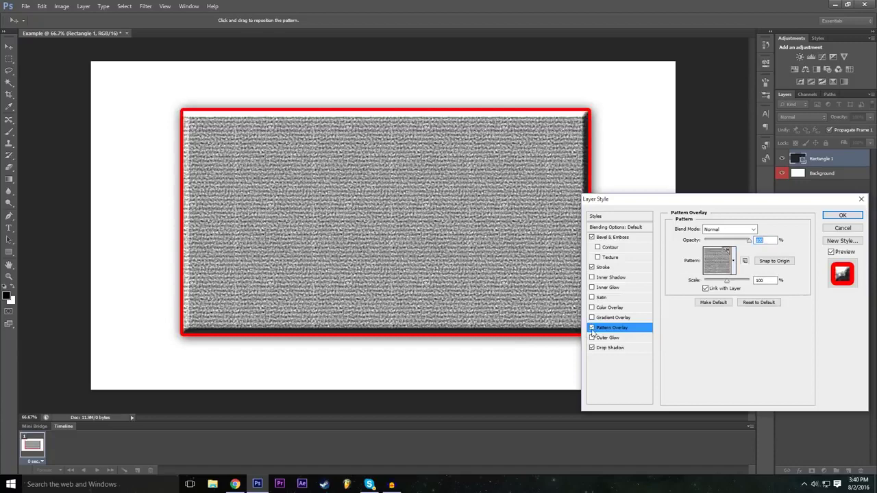
click(592, 328)
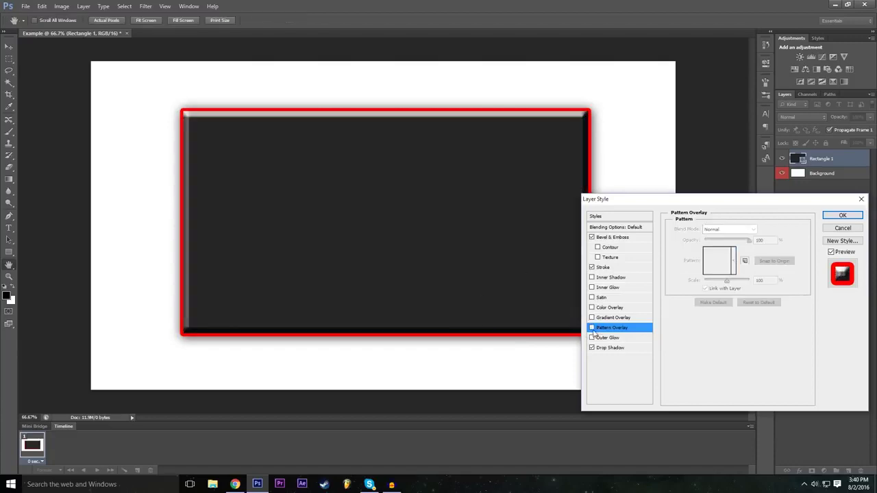
click(592, 328)
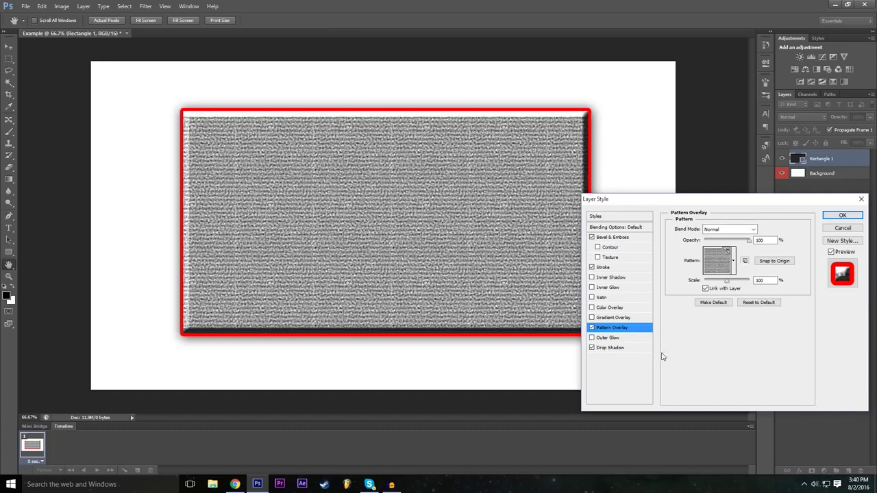
Add an Outer Glow to the rectangle in bright red, with a size of 59 px and a spread of 24%
click(592, 338)
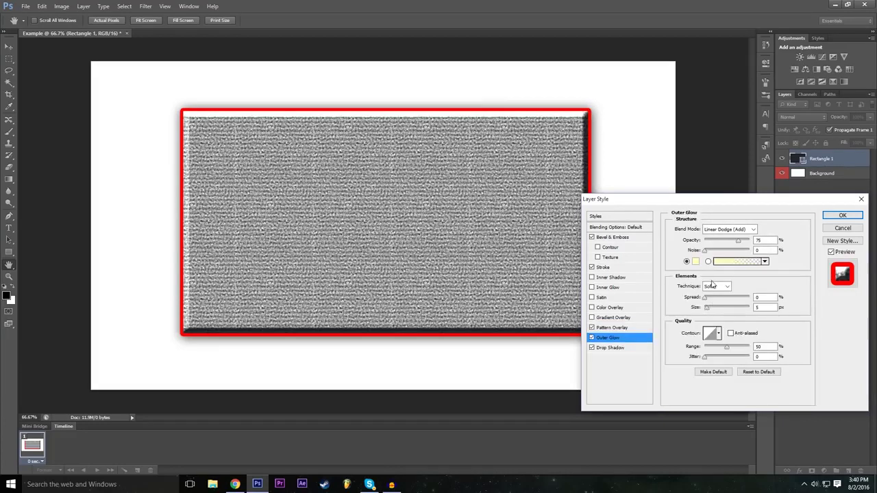
drag(707, 309, 718, 309)
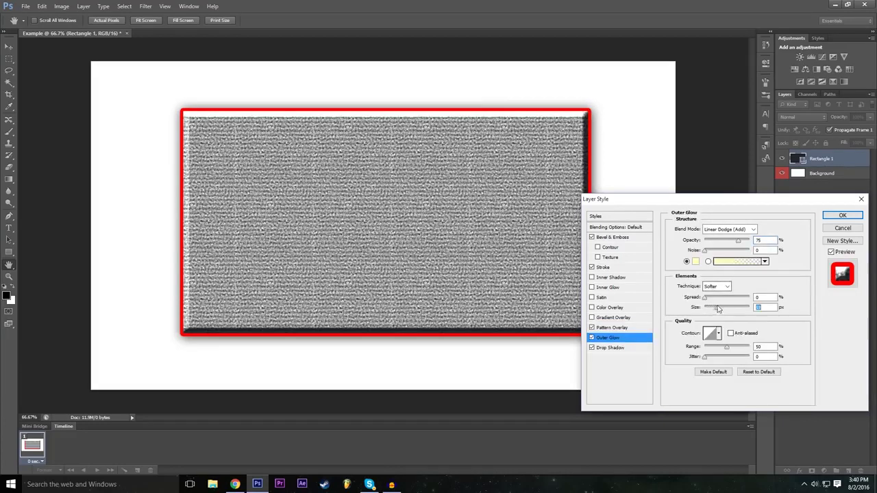
click(695, 262)
click(379, 159)
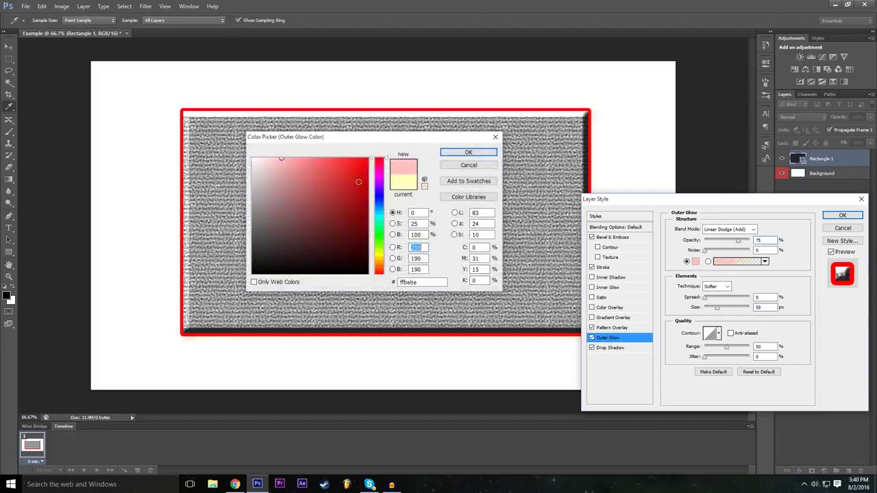
click(368, 158)
click(447, 152)
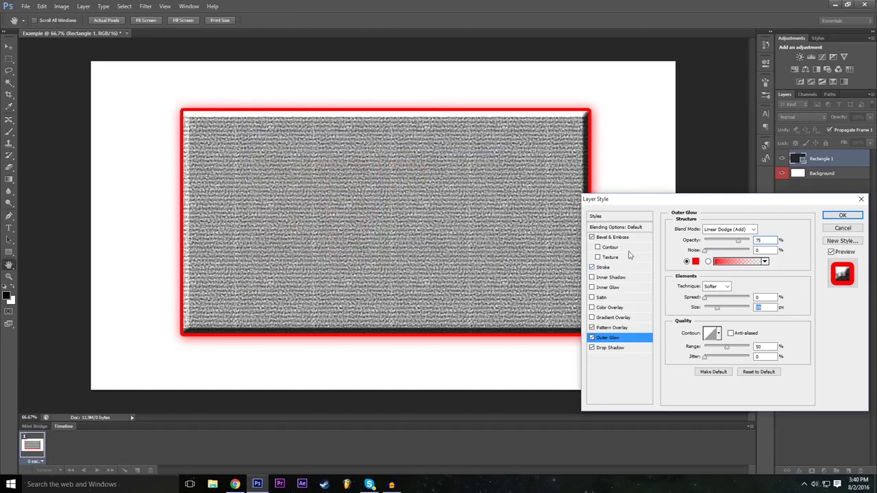
drag(706, 297, 715, 297)
Try a Color Overlay on the rectangle in green (06ff00), cancel the colour change and turn the overlay off
click(592, 308)
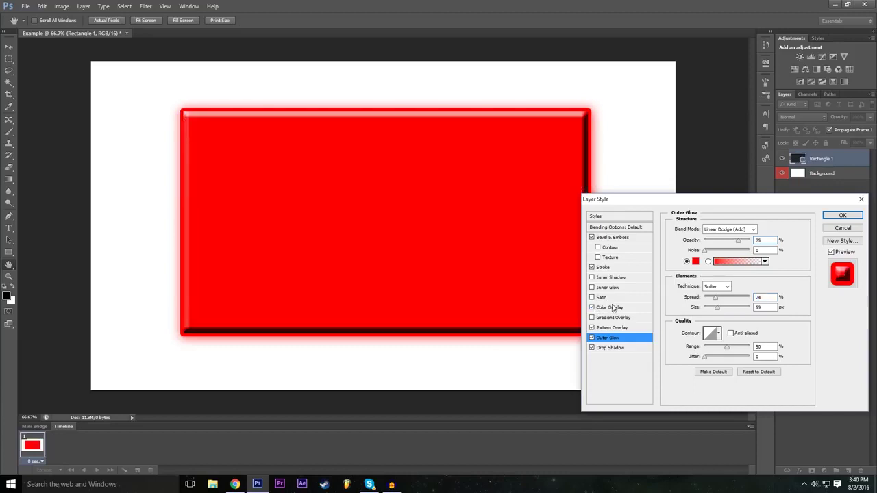
click(620, 310)
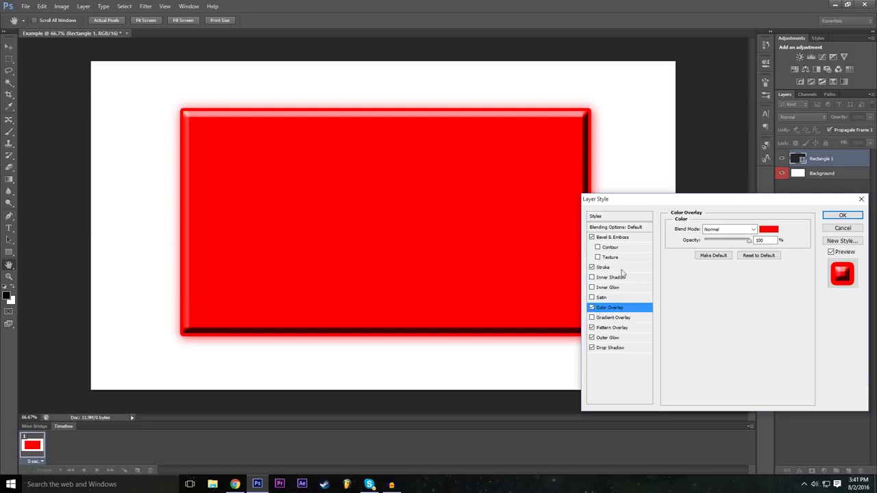
click(769, 230)
mouse_move(302, 220)
mouse_down()
mouse_move(231, 190)
mouse_move(240, 233)
mouse_move(254, 244)
mouse_up()
drag(381, 263, 379, 235)
drag(363, 196, 368, 158)
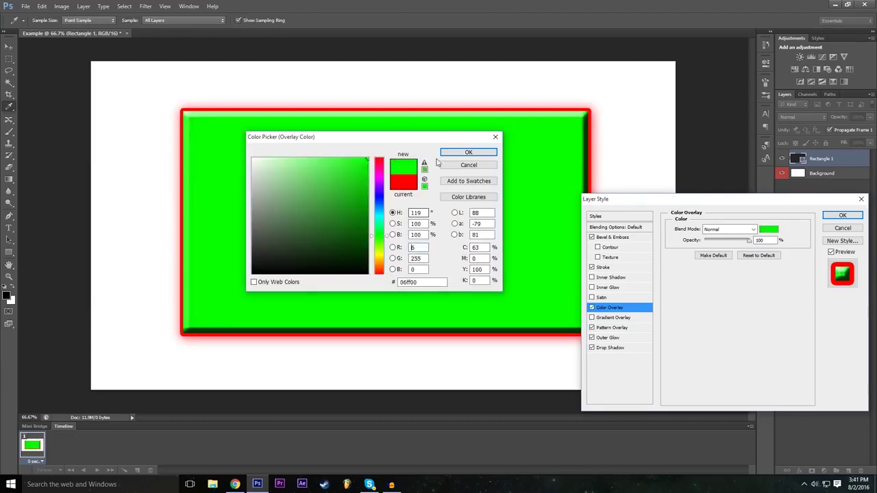
click(468, 166)
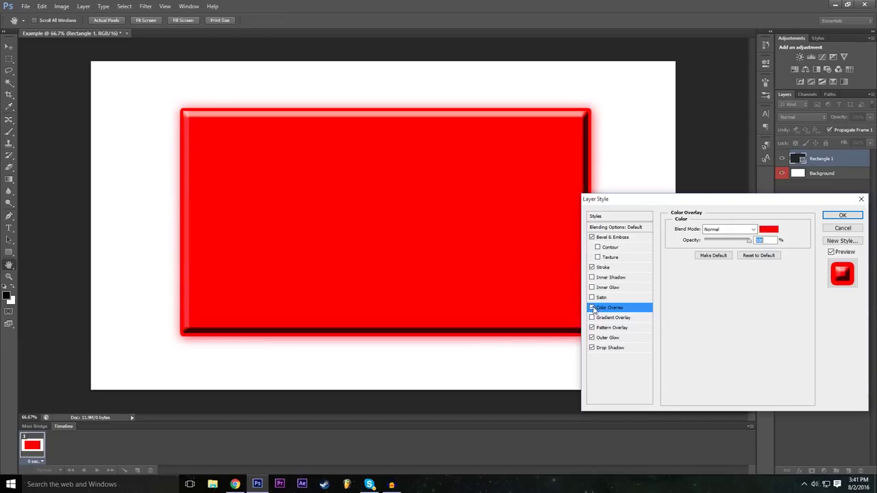
click(593, 307)
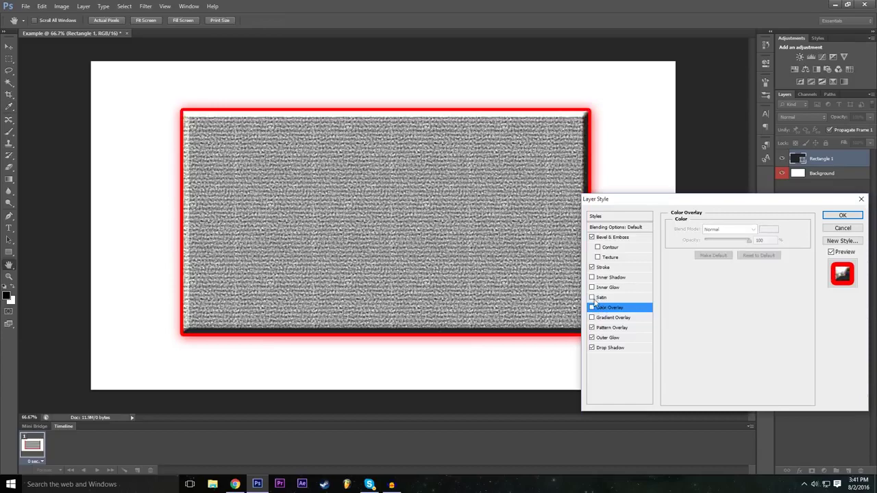
Preview the Satin style on the rectangle by switching it on and off, and leave it disabled
click(592, 297)
click(602, 298)
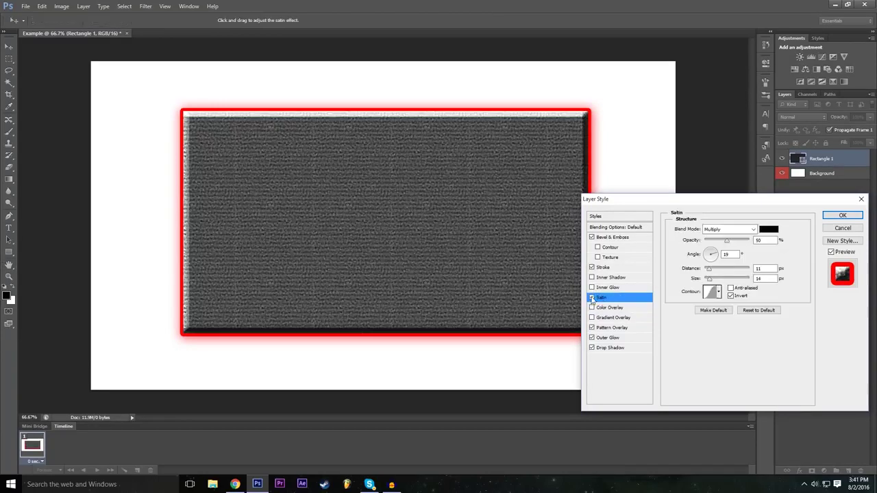
click(592, 297)
click(592, 298)
click(592, 298)
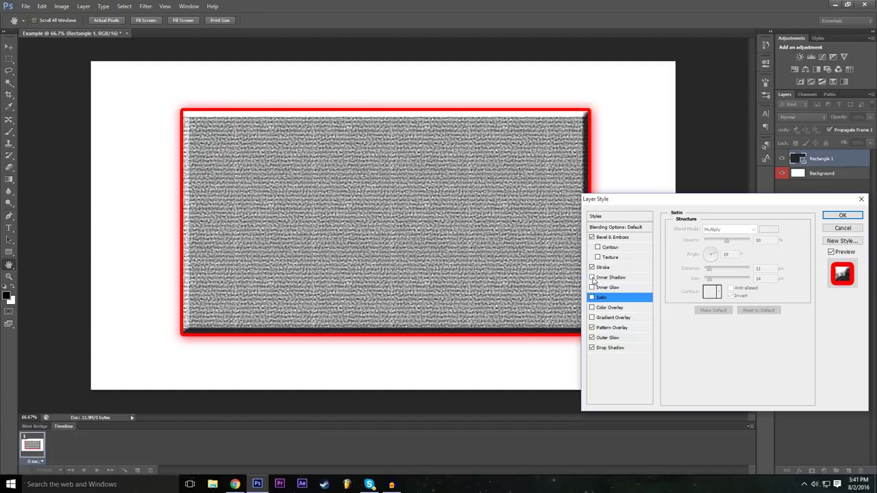
Preview the Inner Shadow briefly and leave it off, and enable Inner Glow on the rectangle with its default settings
click(592, 278)
click(592, 278)
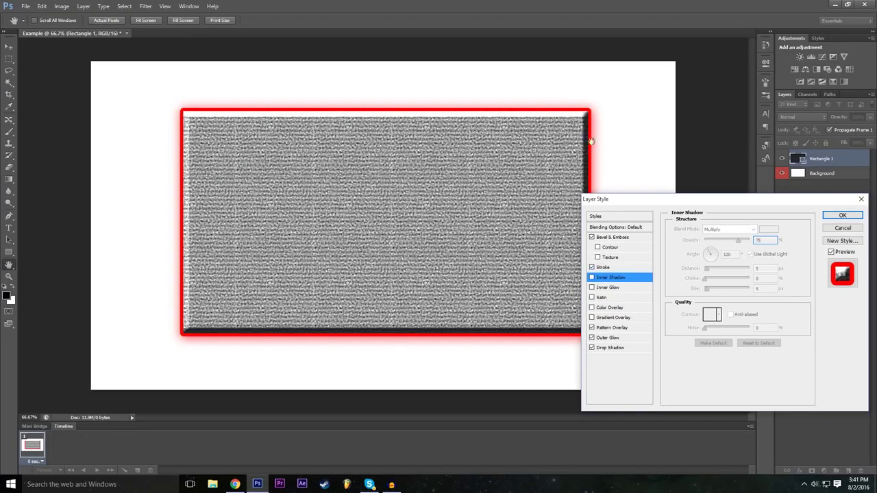
click(628, 288)
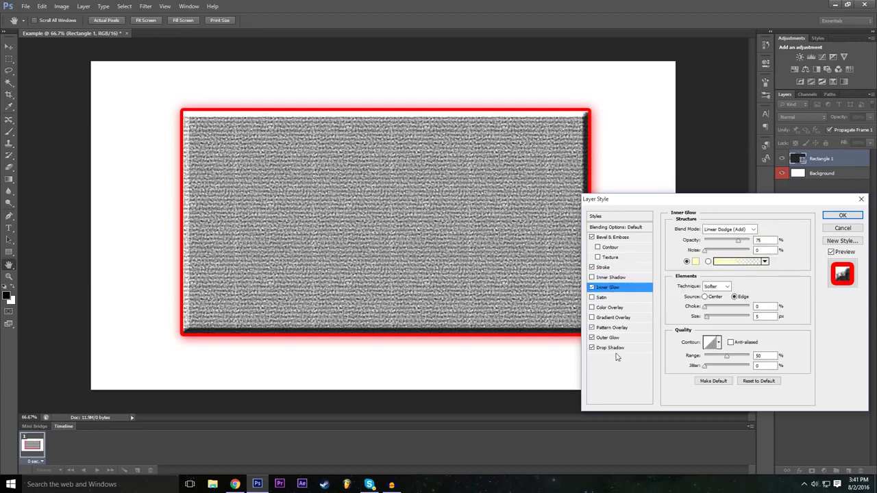
click(619, 339)
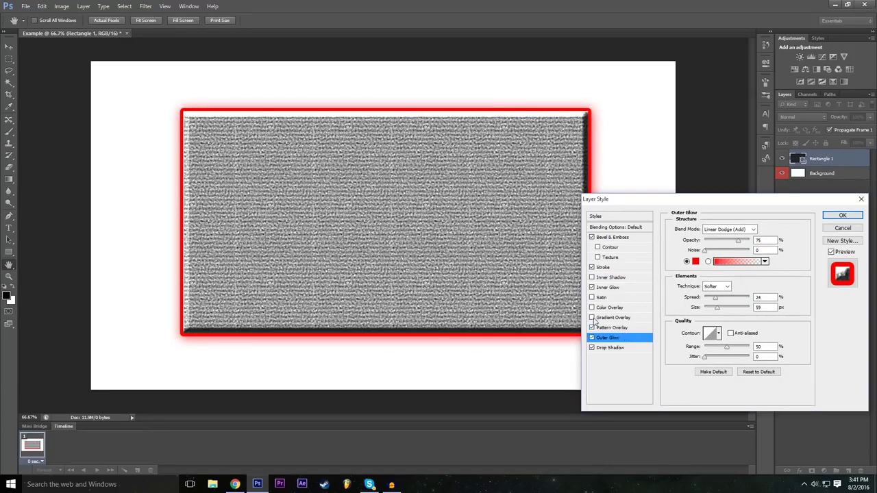
Add a Gradient Overlay to the rectangle, try several preset gradients and choose Orange, Yellow, Orange
click(592, 318)
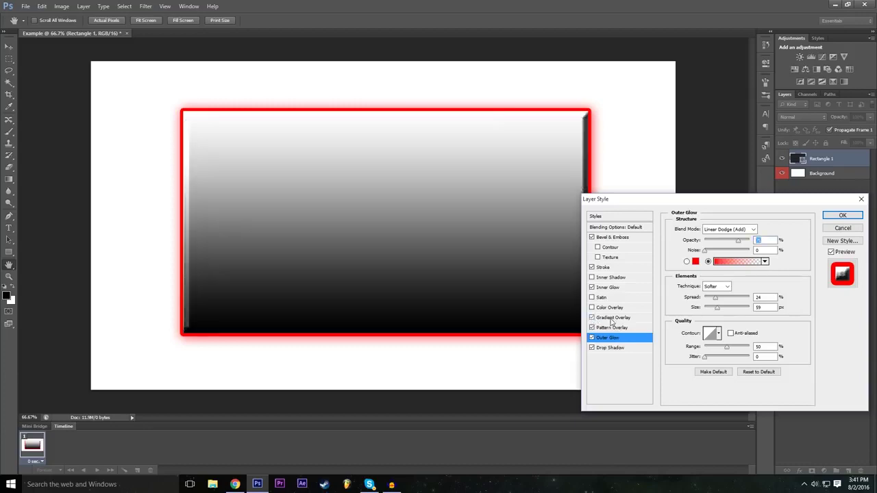
click(592, 318)
click(592, 318)
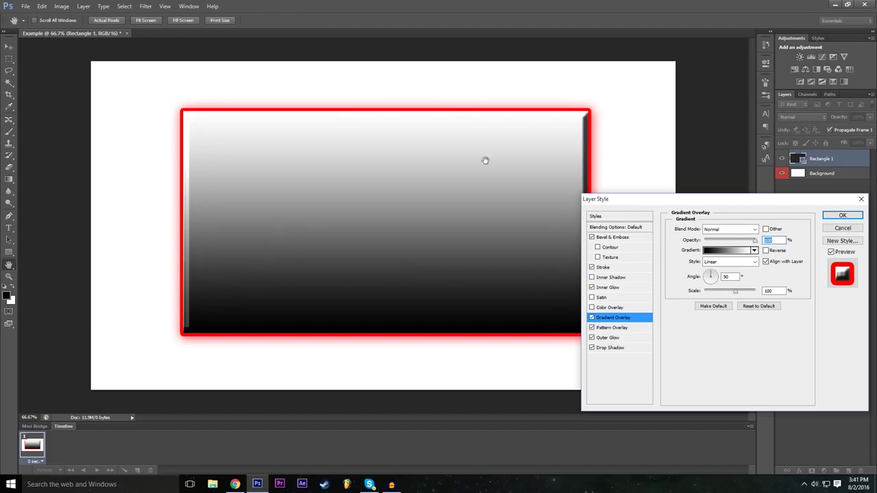
click(723, 249)
click(624, 227)
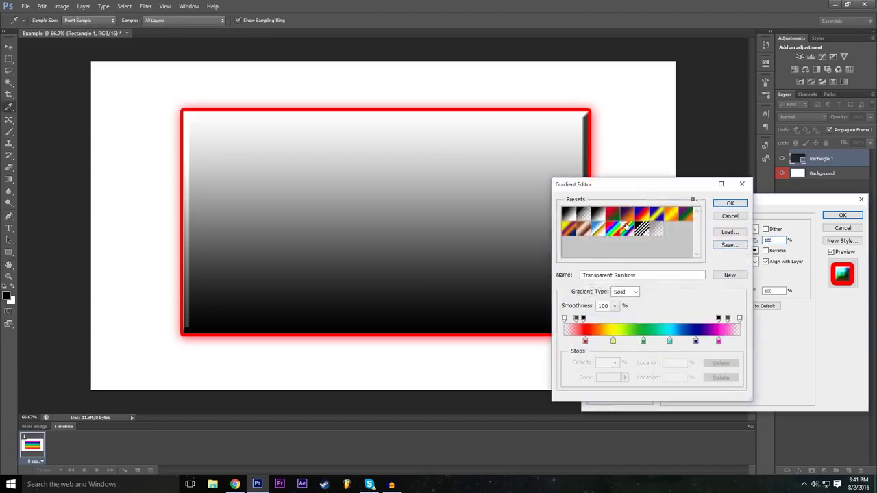
click(643, 230)
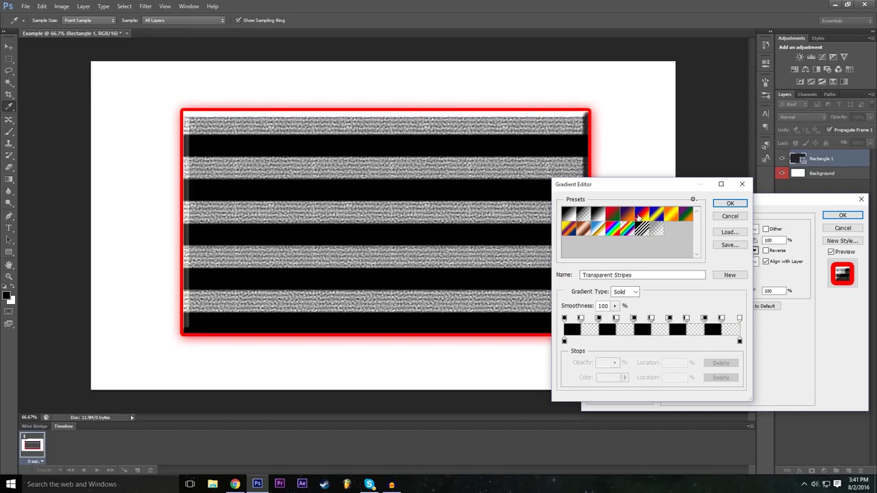
click(640, 216)
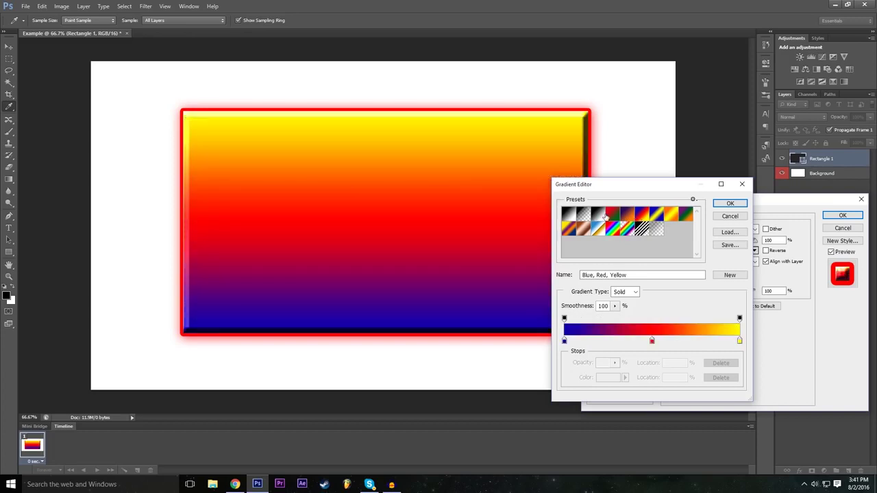
click(599, 215)
click(656, 216)
click(670, 217)
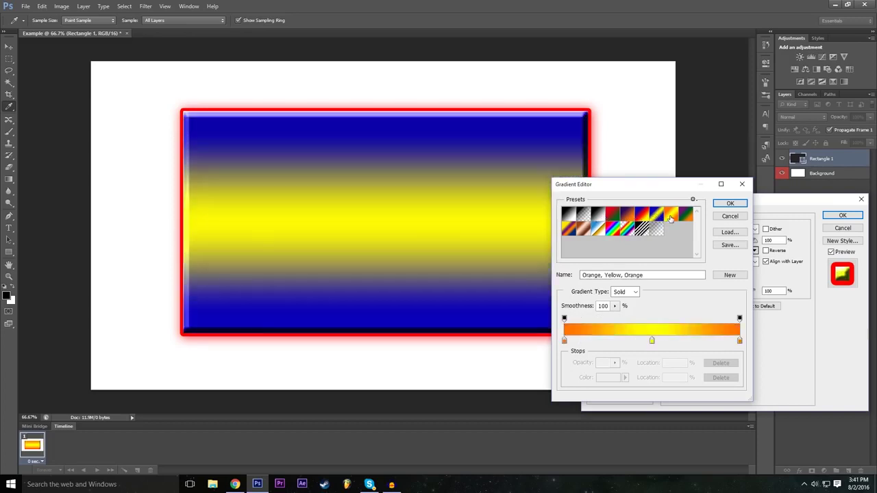
click(642, 216)
click(656, 216)
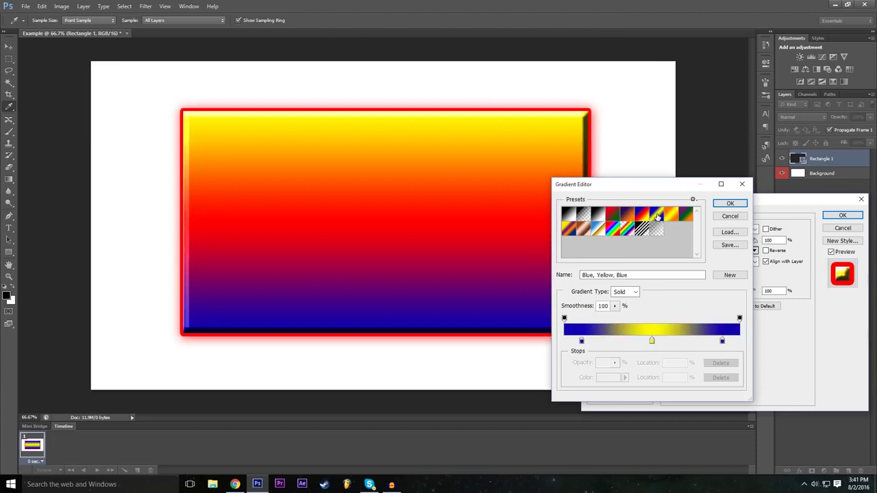
click(671, 216)
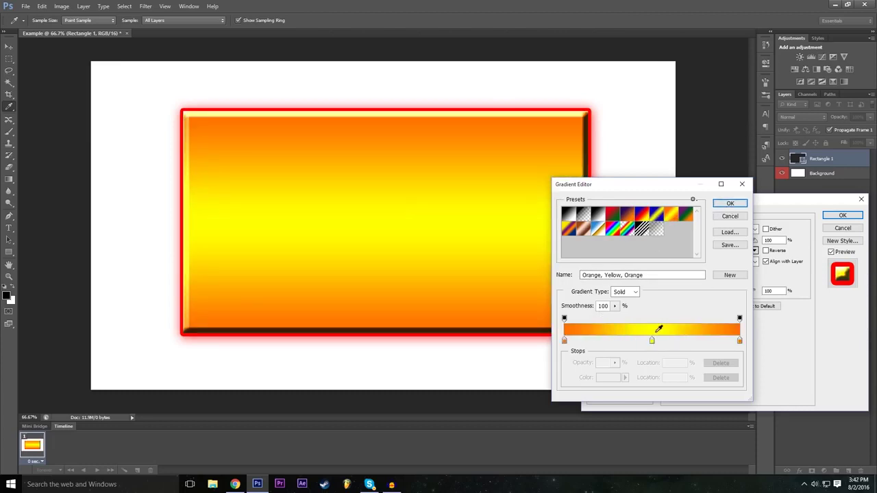
Recolour the gradient's middle colour stop to bright green (00ff1e) and accept the edited gradient
click(652, 342)
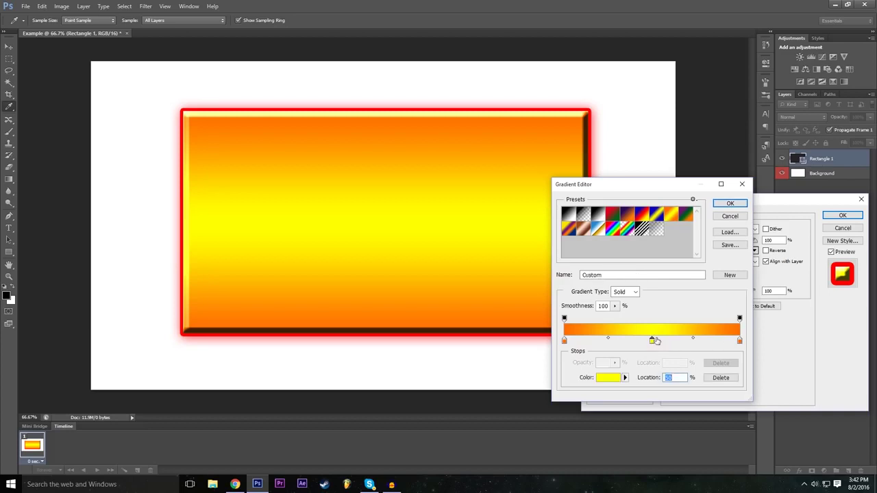
double_click(651, 342)
drag(367, 184, 380, 168)
text(24)
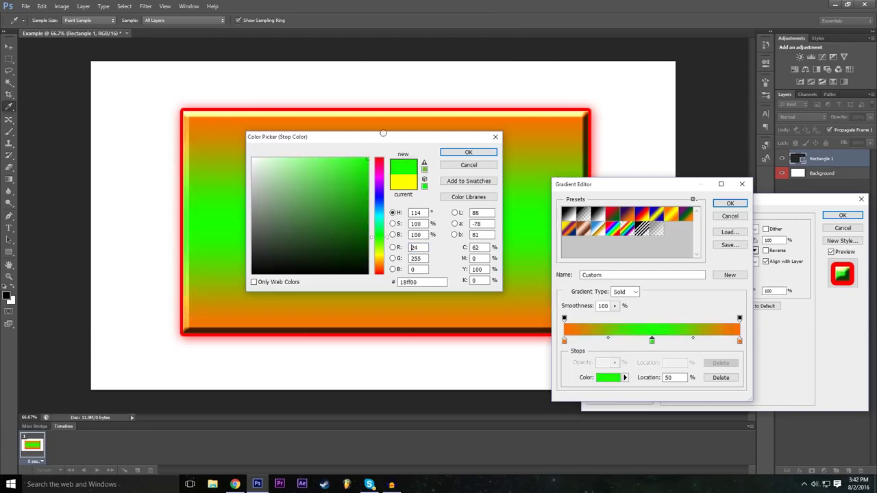
drag(383, 217, 380, 159)
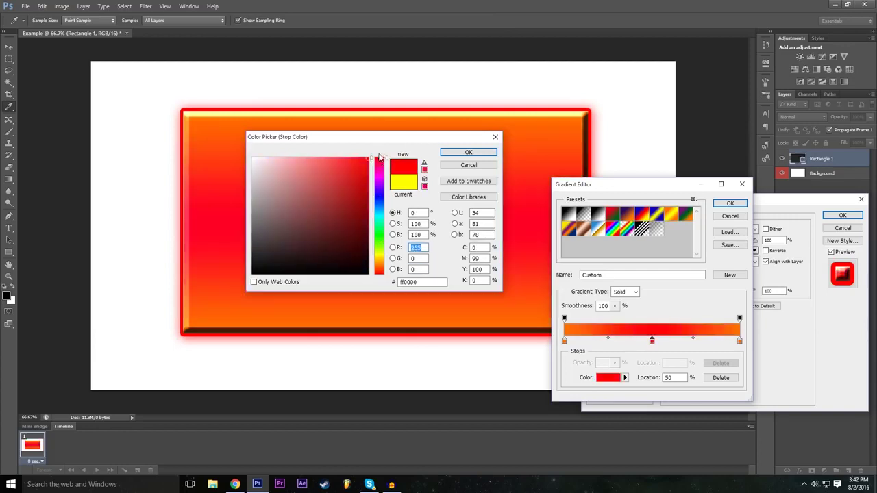
drag(381, 265, 380, 235)
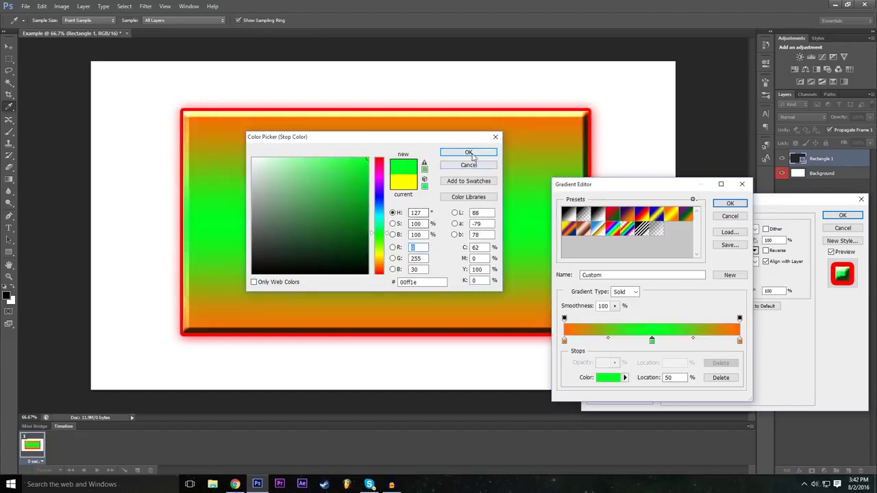
click(468, 152)
click(730, 203)
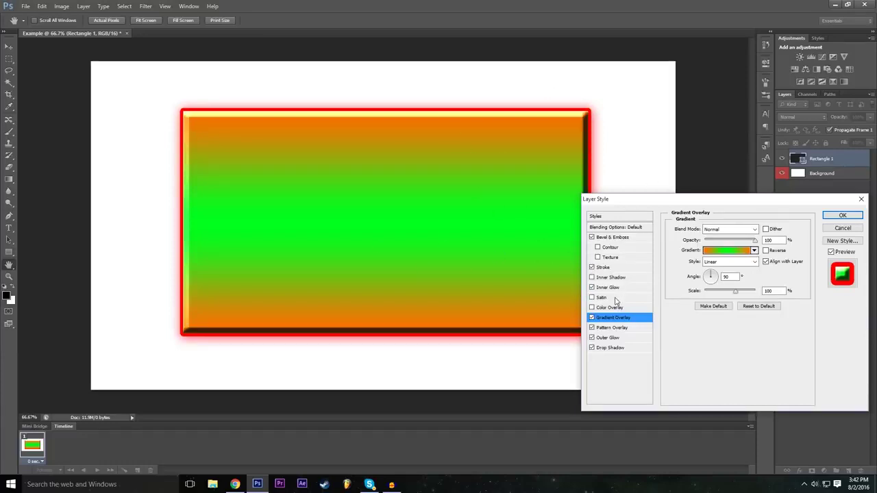
Turn off the rectangle's Gradient Overlay and move the Layer Style dialog over the canvas
click(592, 318)
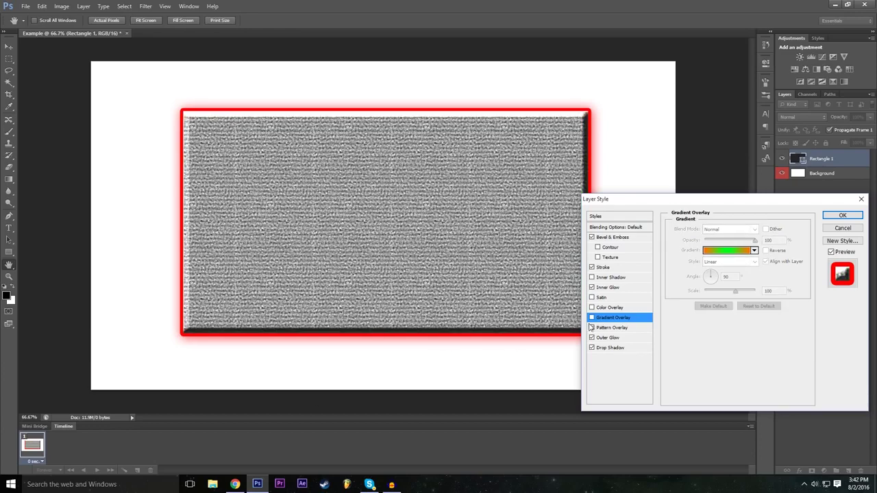
drag(701, 204, 350, 204)
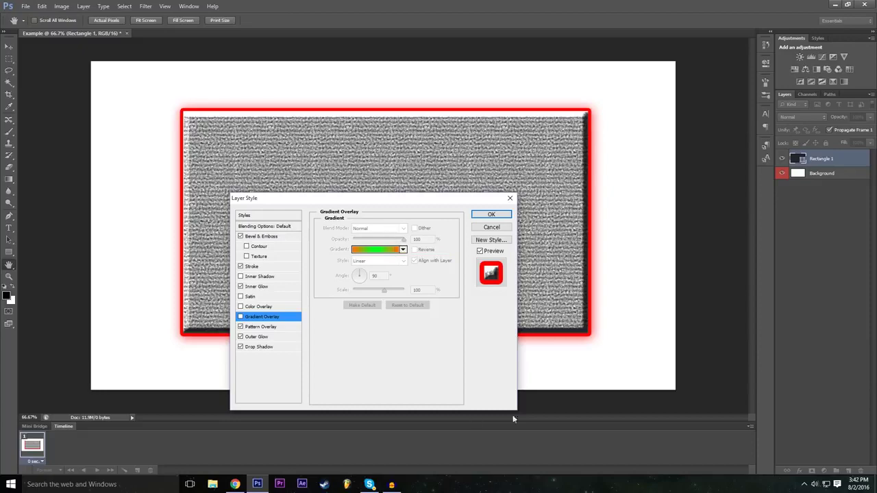
Accept the rectangle's current layer styles
click(509, 218)
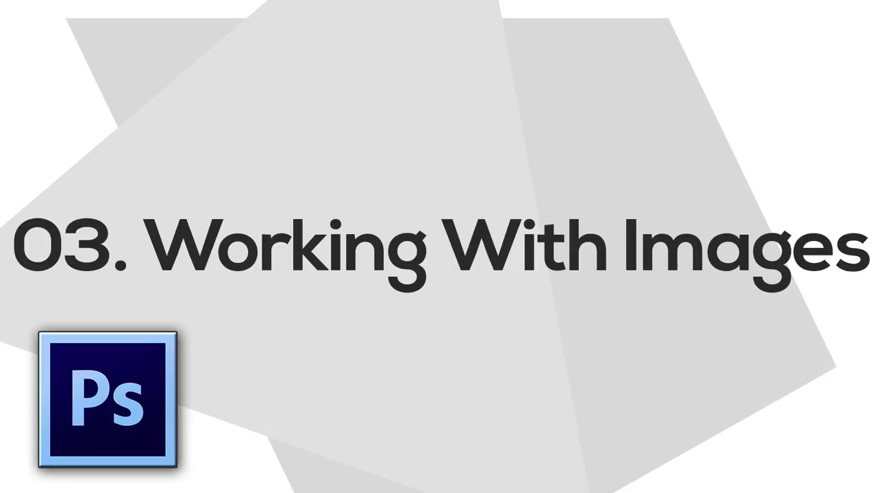
click(24, 6)
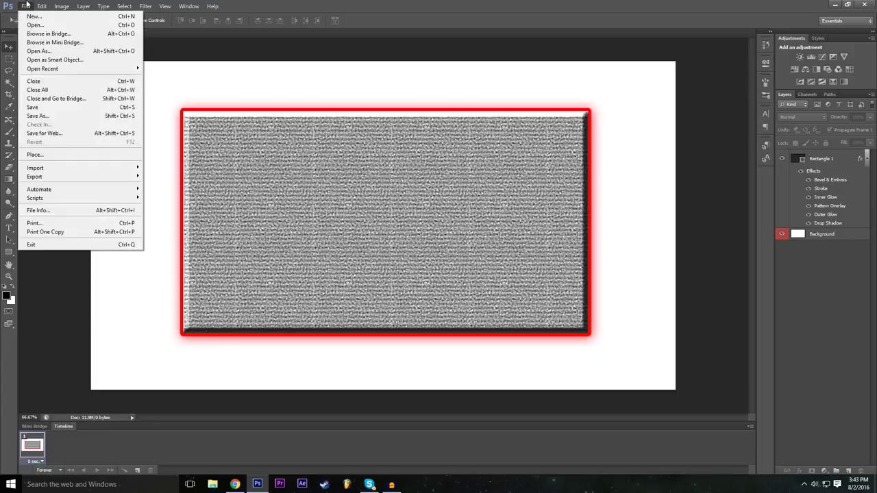
click(64, 155)
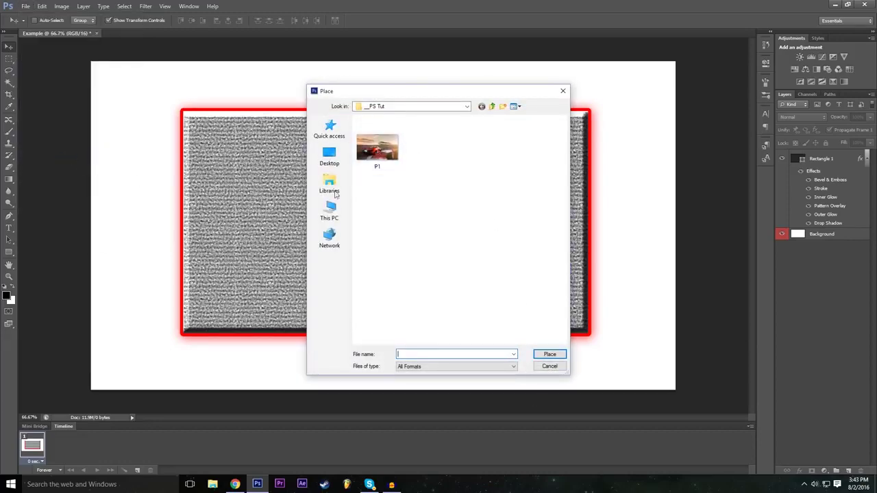
click(381, 152)
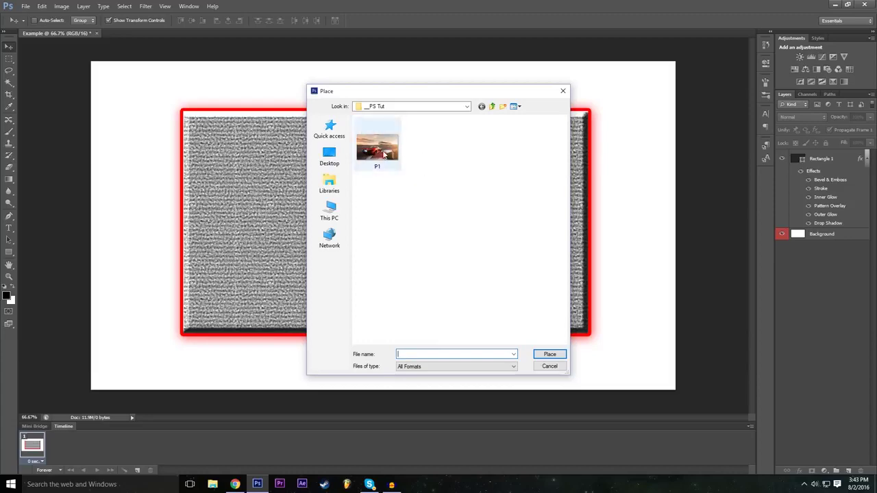
click(549, 354)
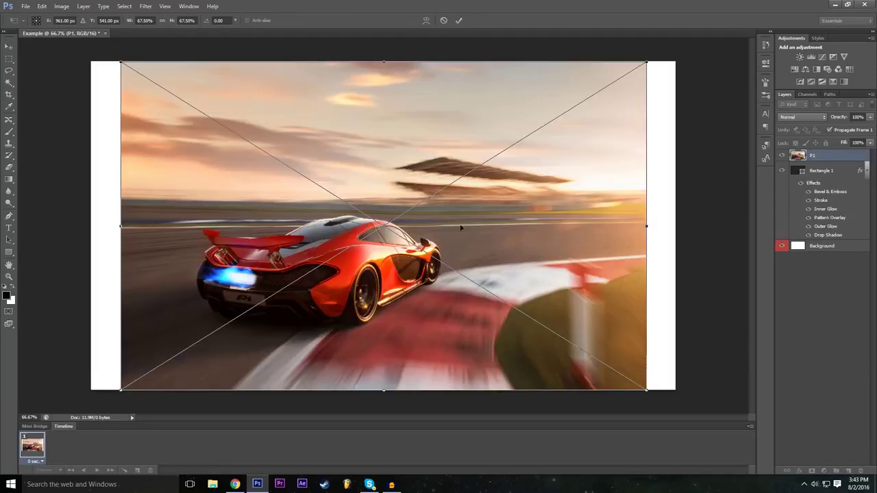
click(443, 21)
Open the P1 image as its own document
click(24, 6)
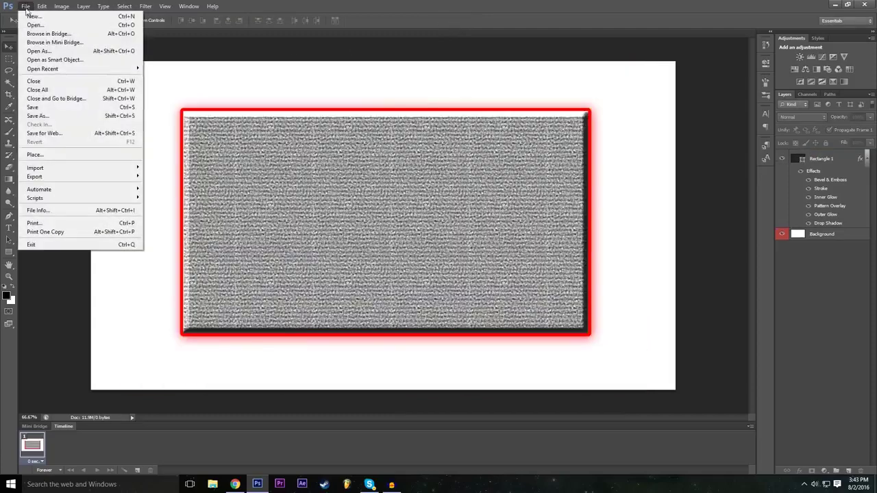
click(28, 26)
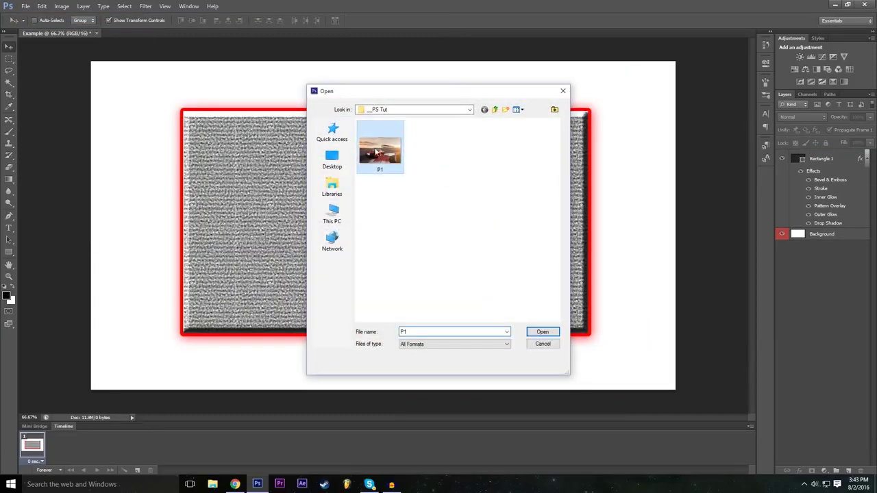
click(542, 331)
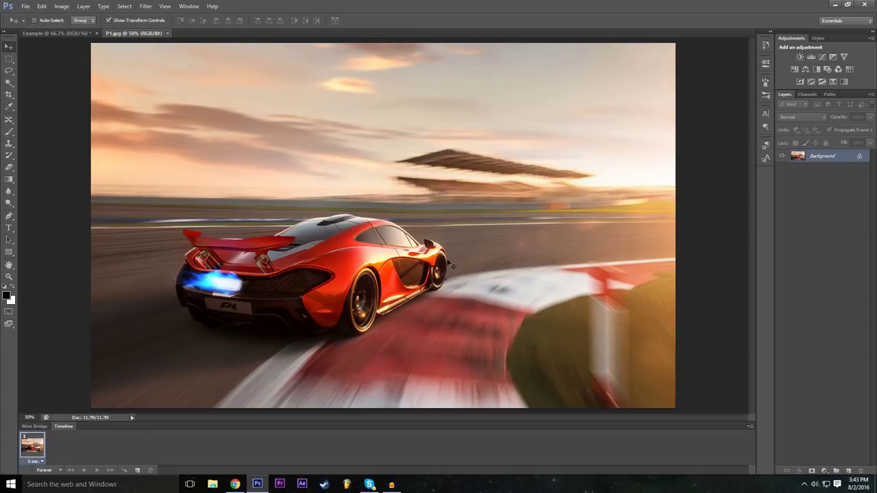
click(81, 34)
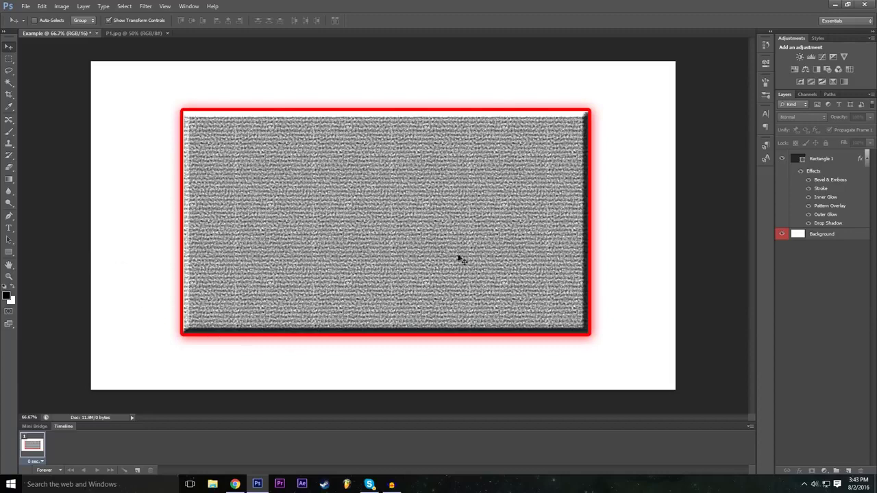
click(136, 31)
click(25, 5)
click(53, 157)
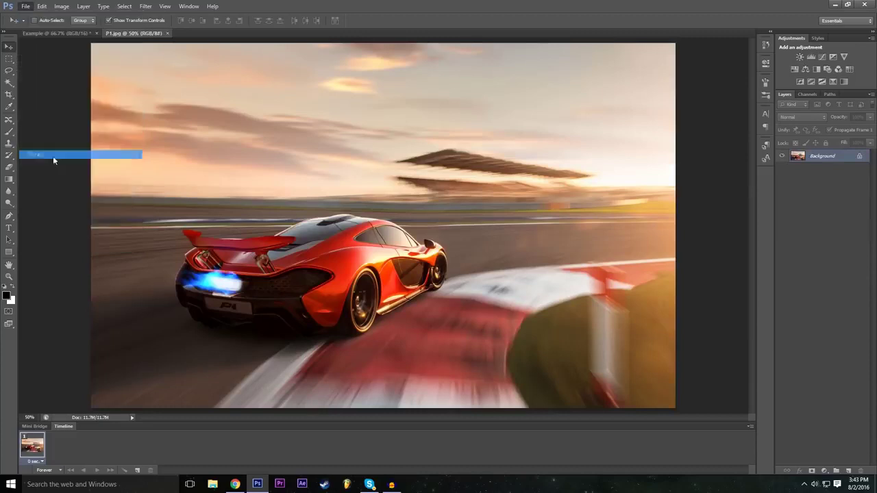
click(546, 363)
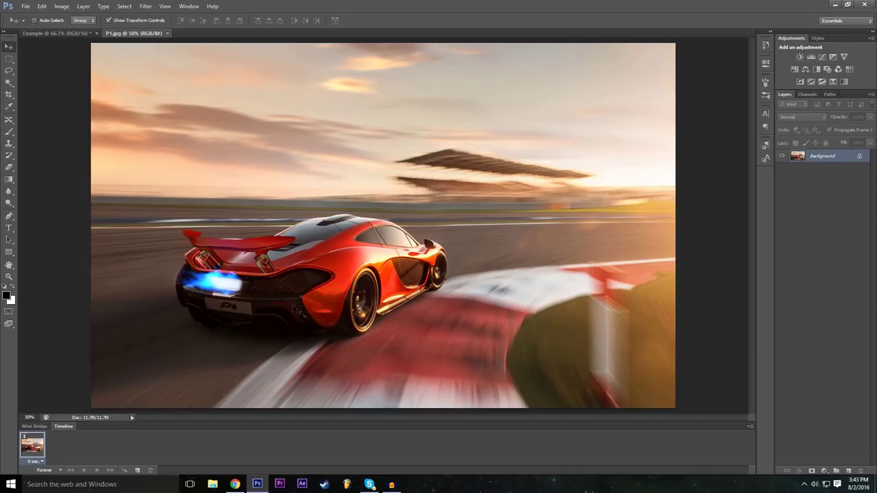
Choose the Lasso tool and examine the car's outline up close at 100% zoom, returning to the 50% view
click(9, 72)
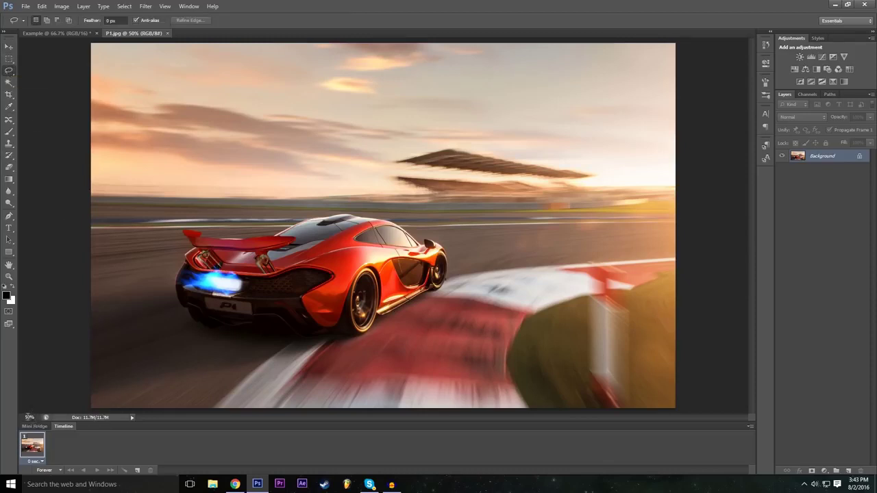
click(30, 417)
text(6)
text(00)
key(Return)
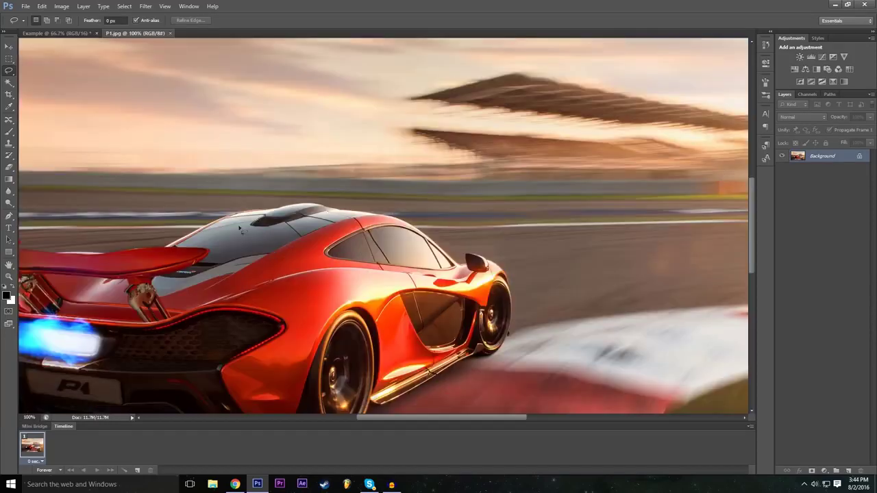
scroll(383, 308, down, 1)
scroll(453, 312, down, 1)
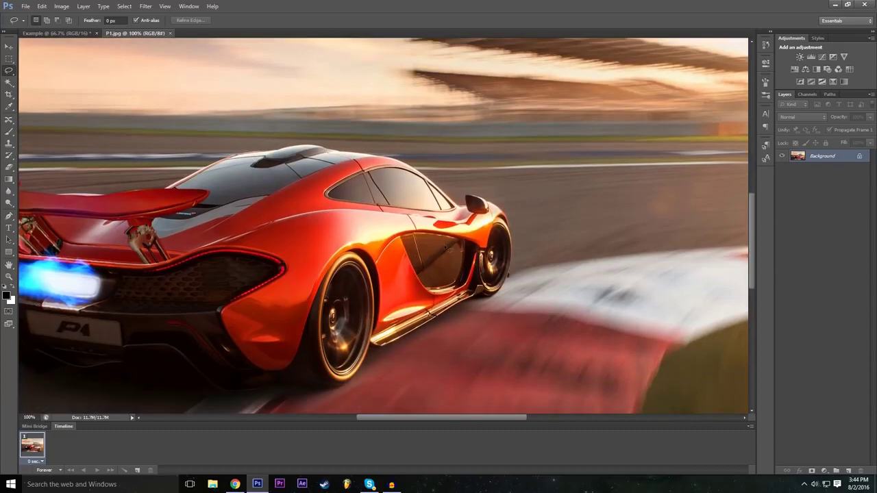
scroll(365, 356, down, 1)
drag(399, 418, 373, 420)
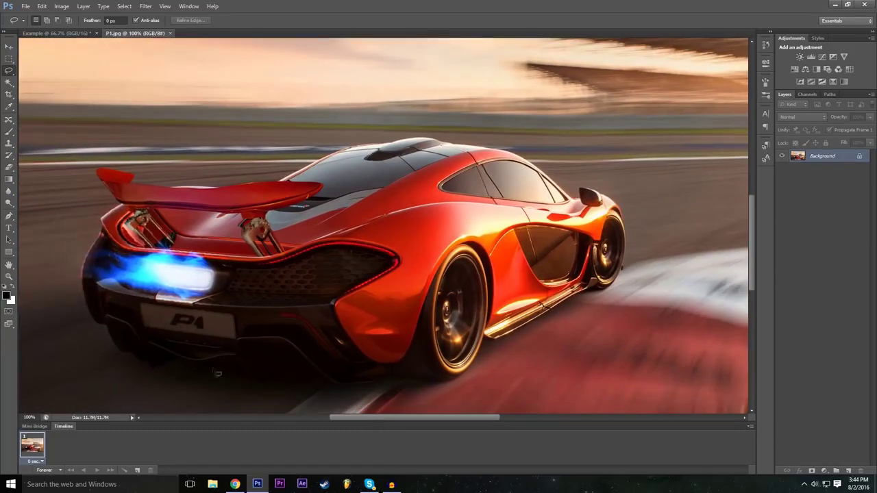
click(29, 417)
text(50)
key(Return)
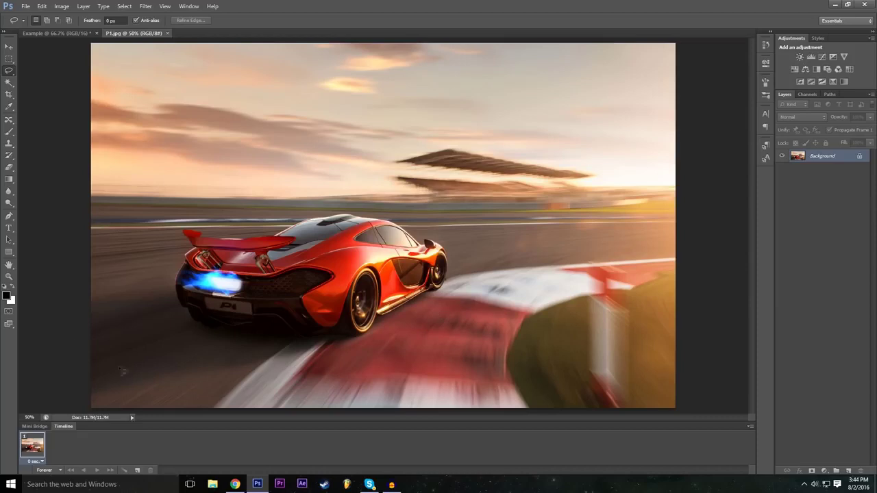
Trace a freehand Lasso selection around the entire red car, including its spoiler, mirror and wheels, at 100% zoom
click(29, 418)
text(1200)
text(100)
key(Return)
scroll(442, 418, down, 2)
drag(442, 417, 417, 419)
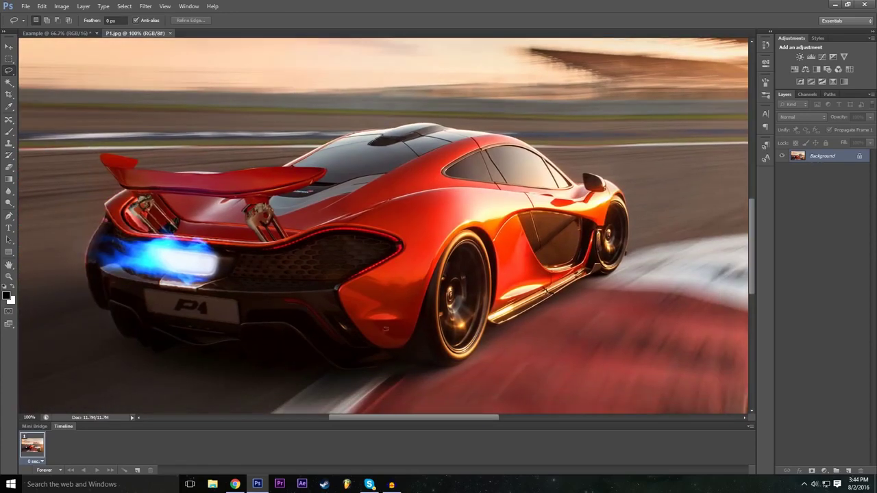
scroll(753, 243, down, 1)
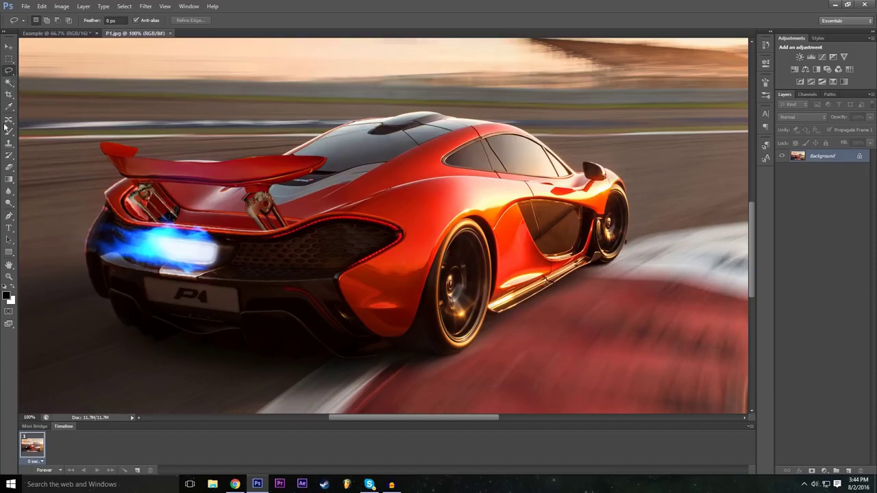
mouse_move(111, 299)
mouse_down()
mouse_move(120, 326)
mouse_move(148, 341)
mouse_move(182, 337)
mouse_move(265, 364)
mouse_move(316, 353)
mouse_move(351, 363)
mouse_move(440, 359)
mouse_up()
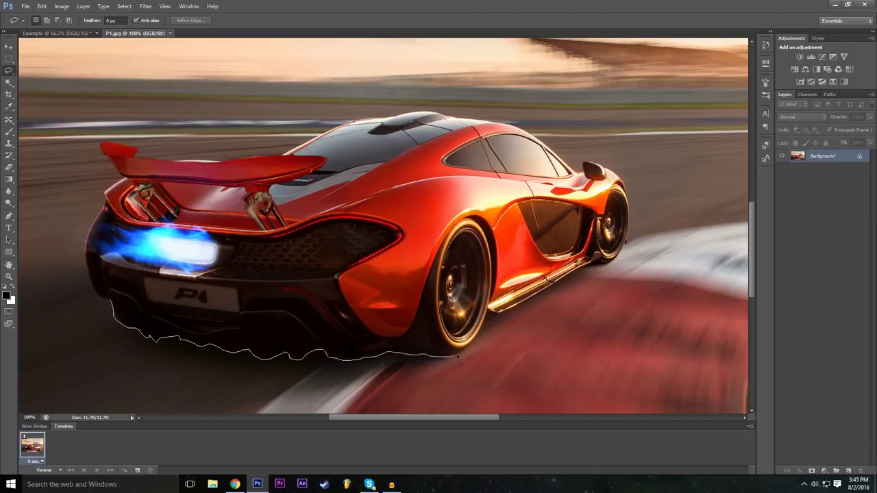
mouse_move(490, 320)
mouse_down()
mouse_move(586, 267)
mouse_move(609, 268)
mouse_move(626, 237)
mouse_up()
mouse_move(616, 174)
mouse_down()
mouse_move(586, 163)
mouse_move(579, 172)
mouse_move(504, 125)
mouse_move(426, 113)
mouse_move(370, 120)
mouse_move(270, 162)
mouse_up()
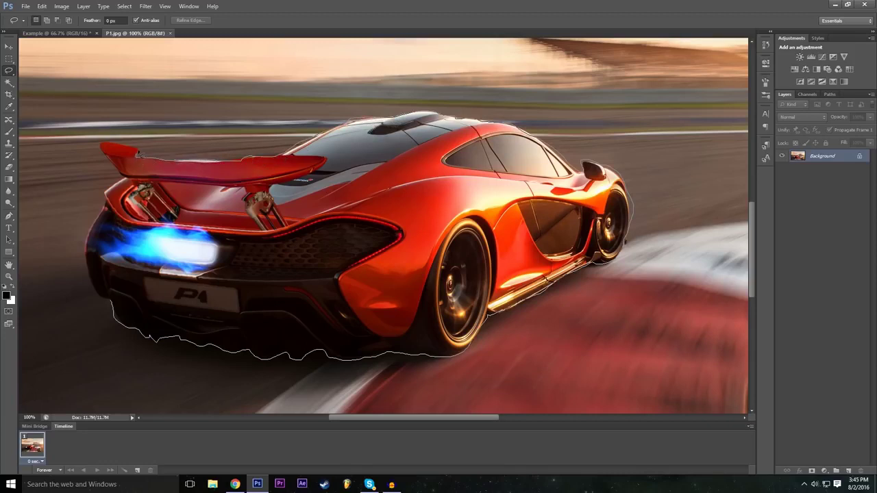
mouse_move(127, 145)
mouse_down()
mouse_move(103, 147)
mouse_move(113, 192)
mouse_move(87, 249)
mouse_move(89, 274)
mouse_move(102, 300)
mouse_move(151, 338)
mouse_up()
scroll(403, 294, down, 1)
scroll(403, 293, up, 1)
Convert the locked Background of the P1 image into a regular layer named Mclaren
click(30, 418)
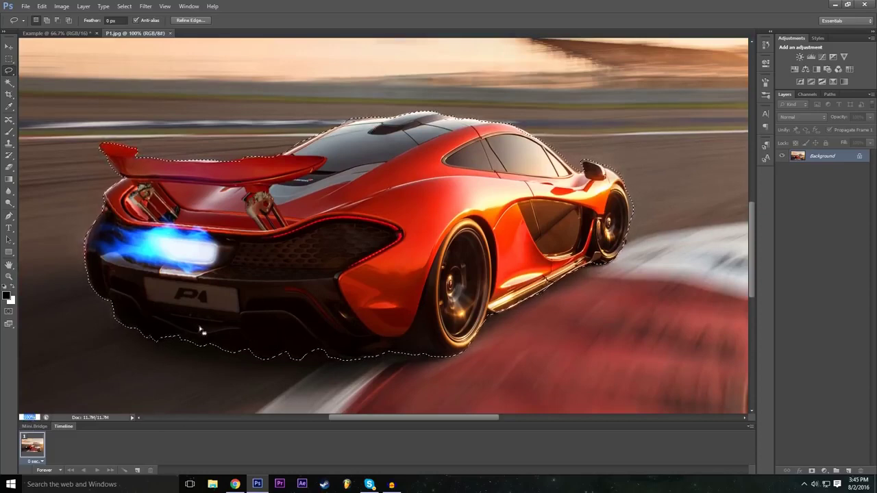
text(50)
key(Return)
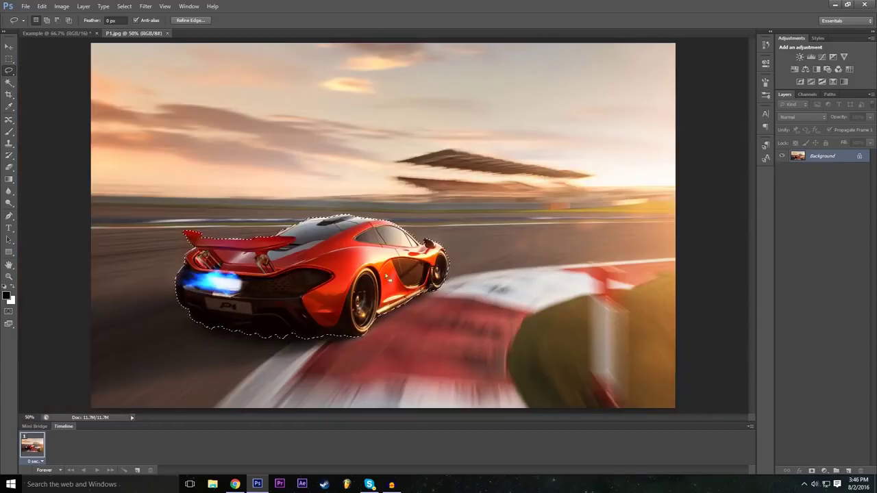
double_click(861, 158)
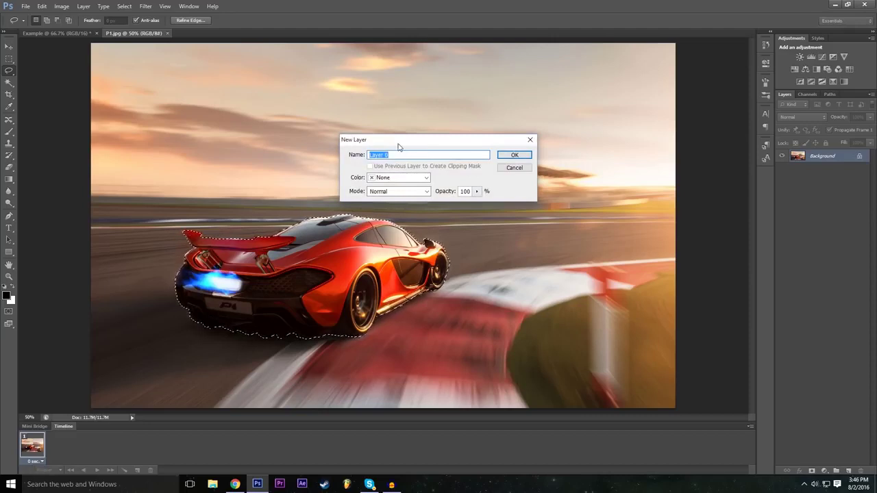
text(Mclaren)
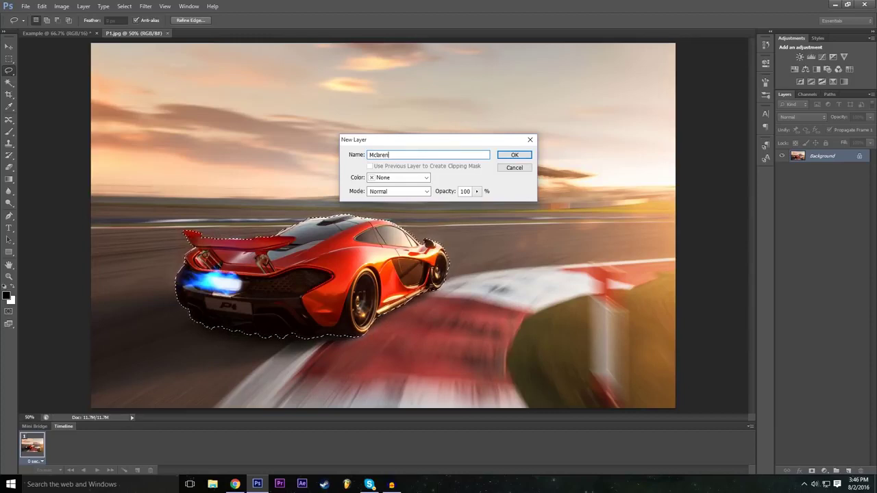
key(Return)
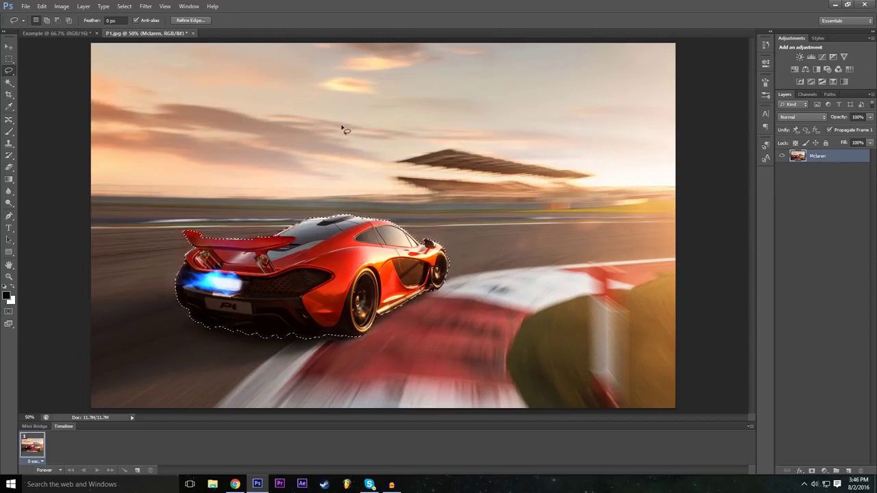
Copy the selected car onto its own layer and check the cutout by briefly hiding the Mclaren layer
key(ctrl+c)
key(ctrl+v)
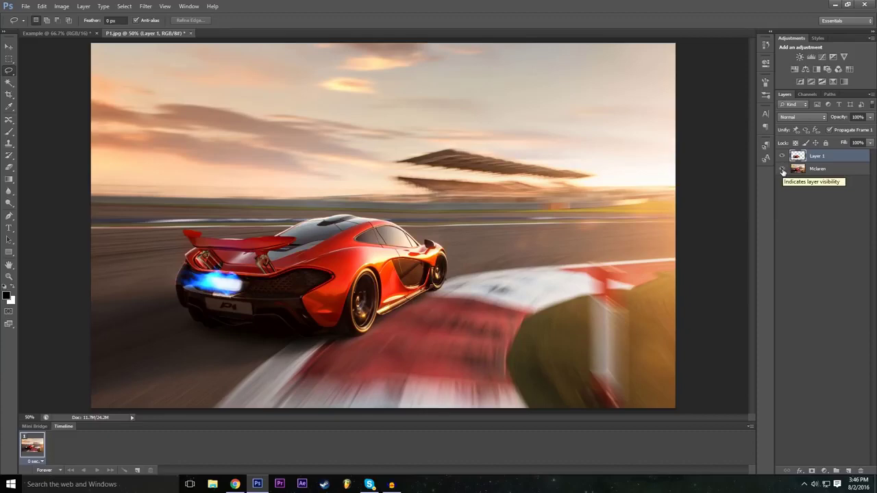
click(782, 169)
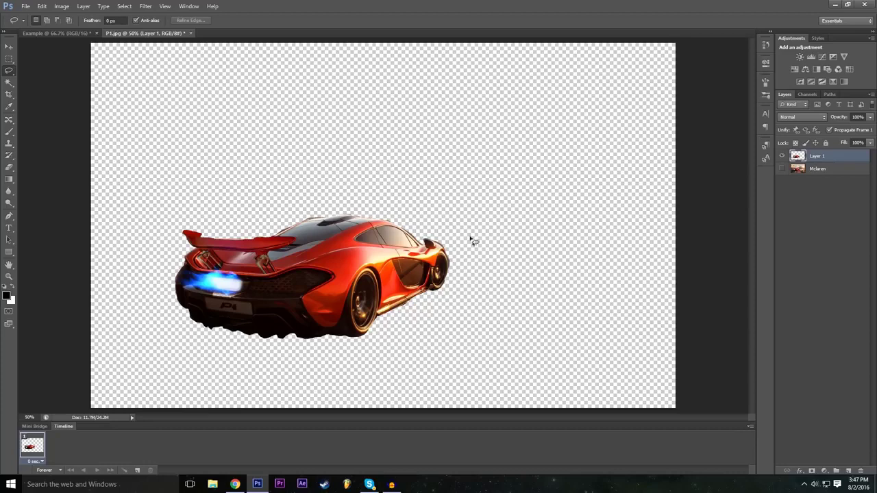
click(782, 169)
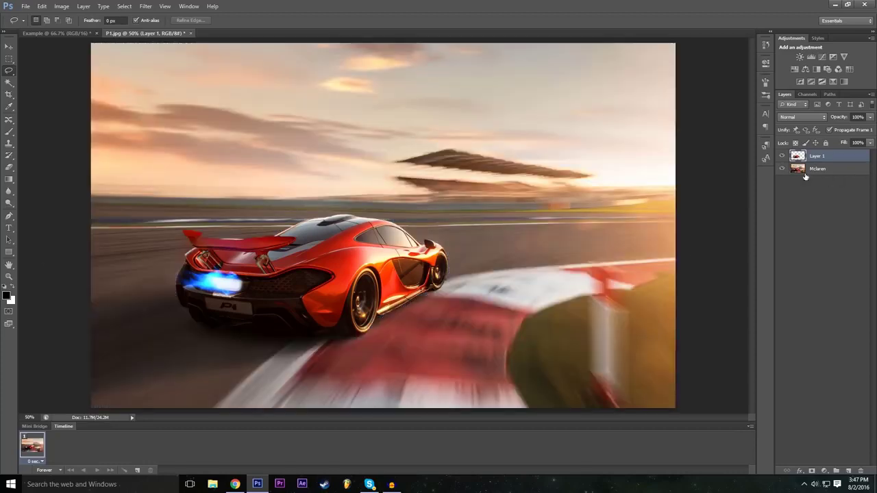
Move the copied car so it overlaps the original slightly higher and further right, and enter Free Transform on it
click(8, 46)
mouse_move(348, 273)
mouse_down()
mouse_move(488, 281)
mouse_move(281, 250)
mouse_move(348, 273)
mouse_up()
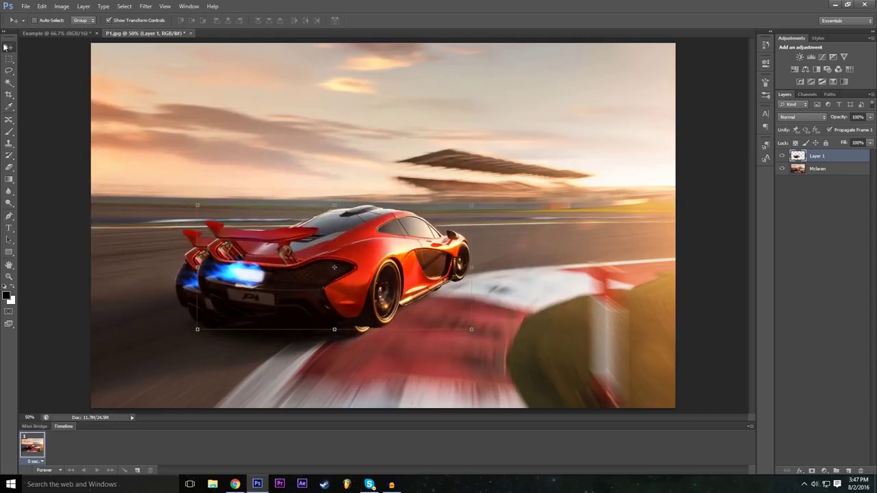
drag(385, 263, 442, 294)
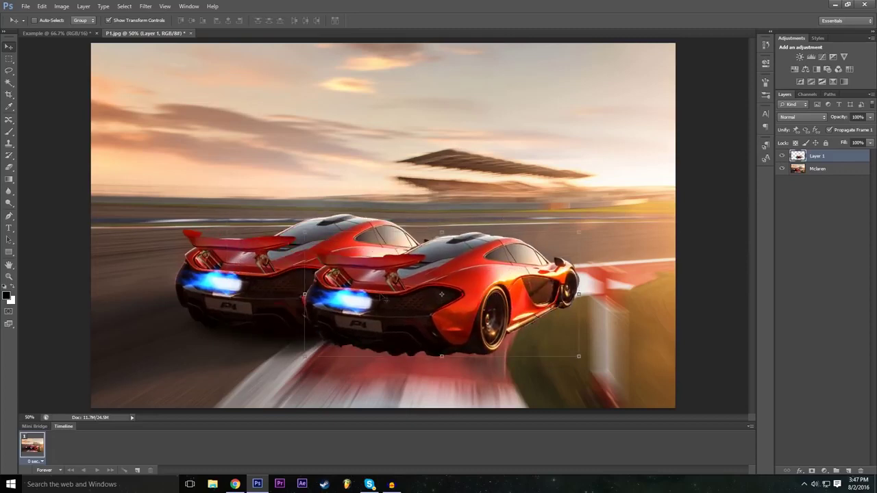
drag(446, 303, 383, 266)
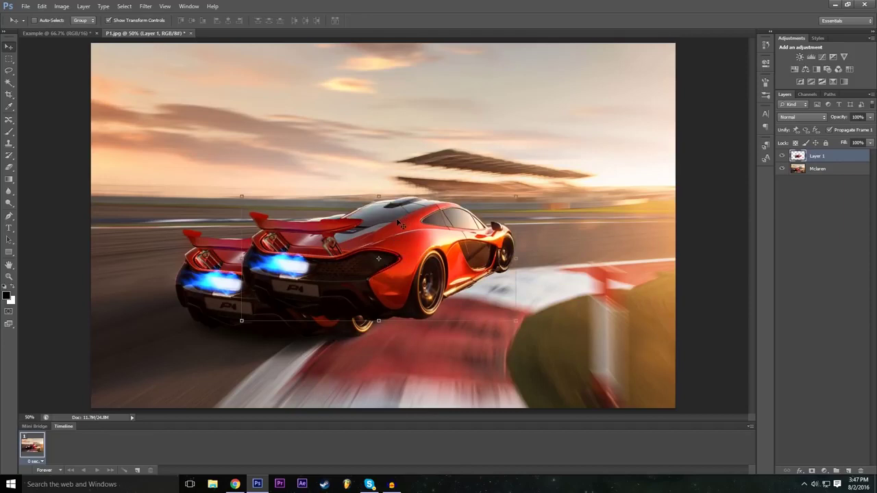
key(ctrl+t)
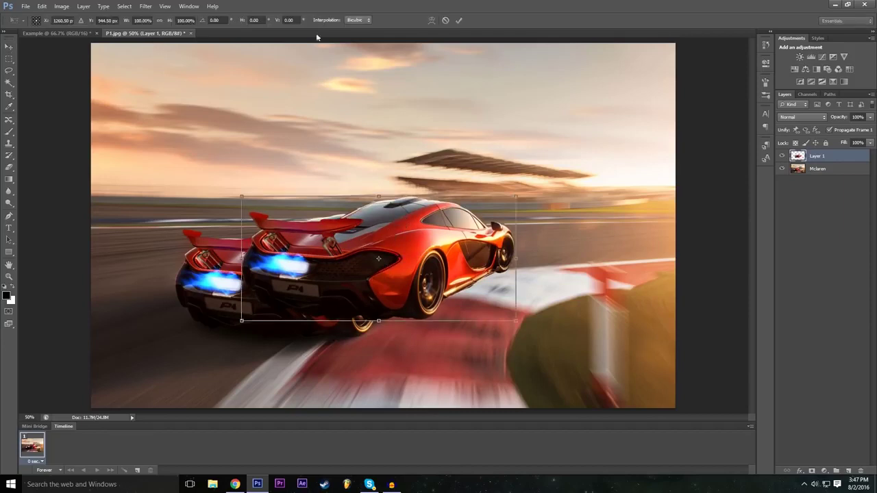
Try flipping the copied car vertically with a height of -100%, and set the height back to 100%
click(177, 20)
text(-100)
key(Return)
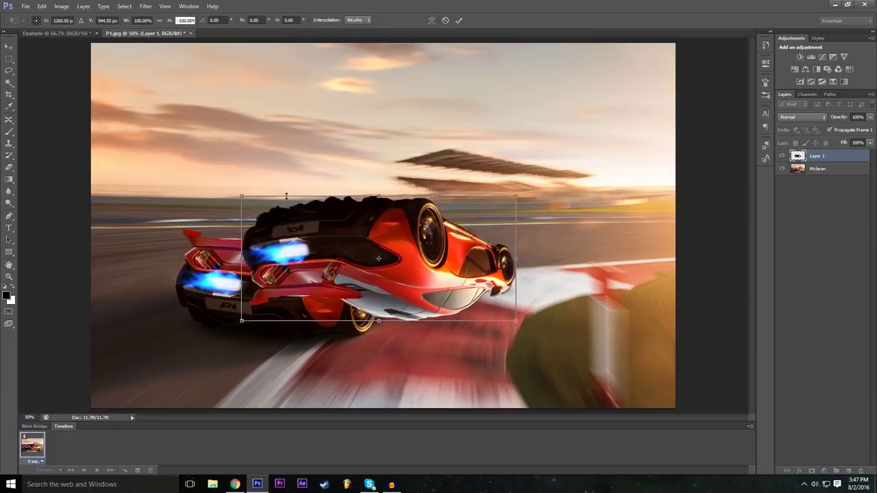
text(100)
key(Return)
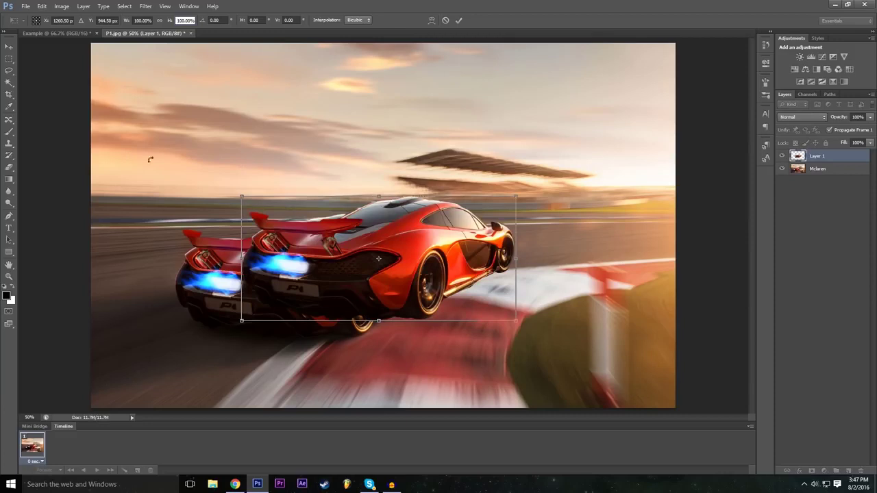
Flip the copied car horizontally with a width of -100% and move it beside the original, facing it nose to nose
click(137, 20)
text(-100)
key(Return)
drag(371, 276, 594, 309)
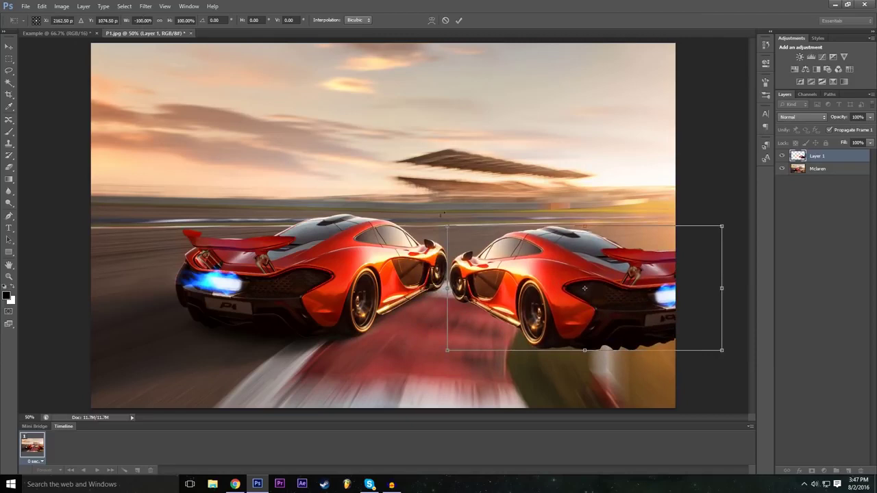
Try narrowing the mirrored car over the original, and restore its width to -100% and its place beside the original
drag(526, 299, 313, 263)
drag(509, 253, 447, 253)
click(142, 20)
double_click(147, 19)
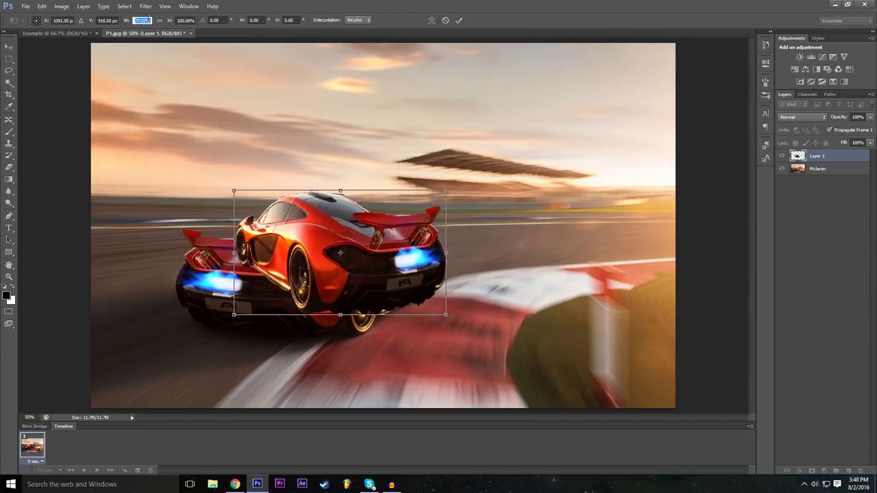
text(100)
drag(347, 255, 588, 286)
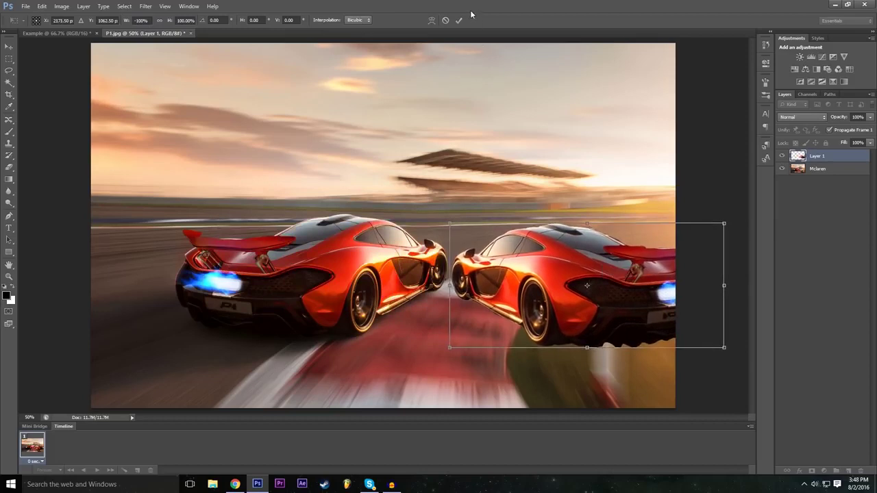
Rotate the mirrored car about 9° clockwise, move it slightly lower, and apply the transform
drag(451, 212, 478, 199)
drag(541, 260, 552, 281)
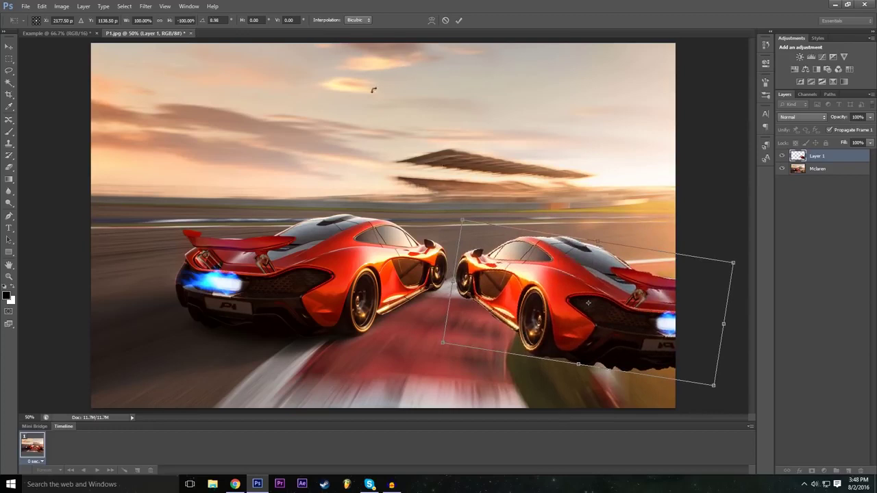
click(459, 21)
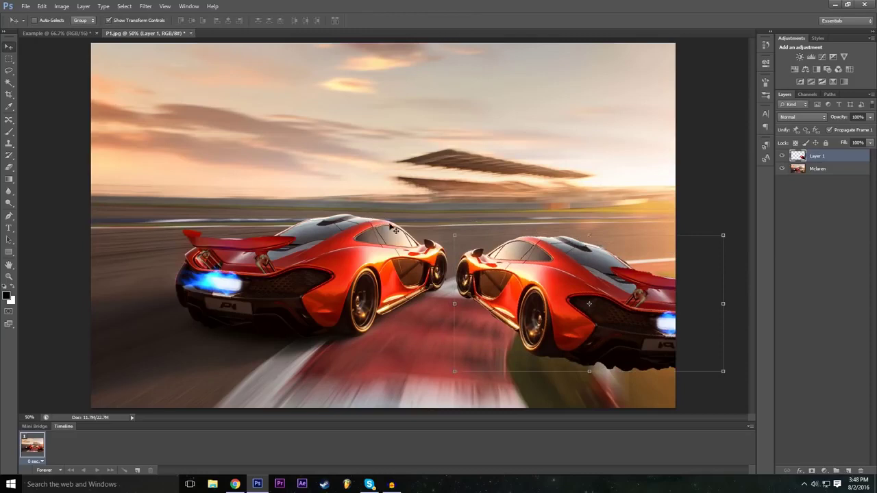
Add a Drop Shadow layer style to the mirrored car's layer and increase the shadow's size
click(800, 471)
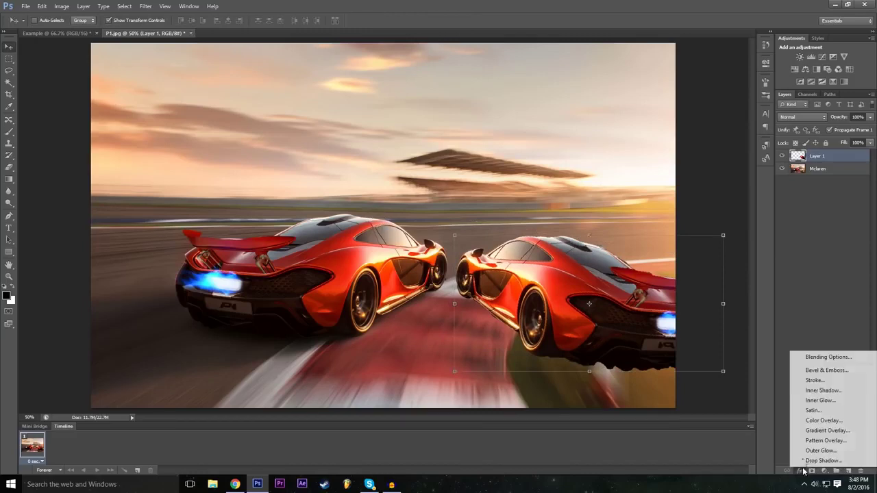
click(810, 359)
drag(416, 209, 375, 161)
click(198, 298)
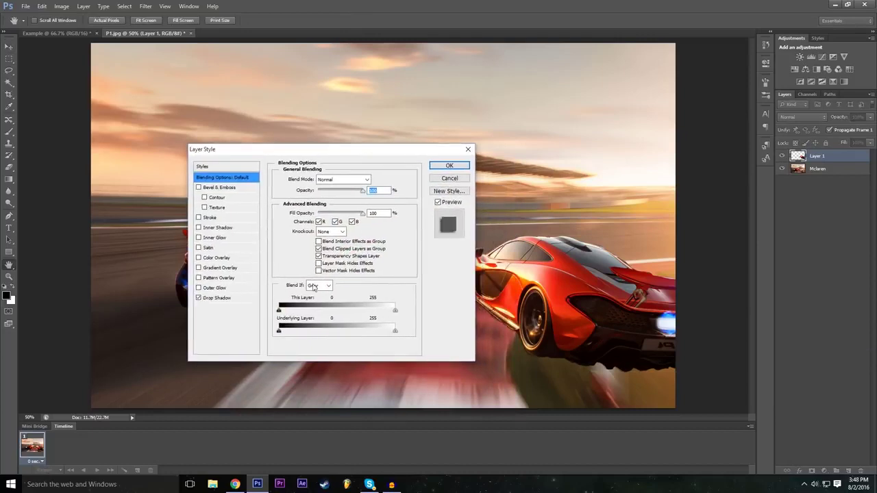
drag(334, 150, 268, 151)
click(154, 299)
drag(254, 242, 259, 241)
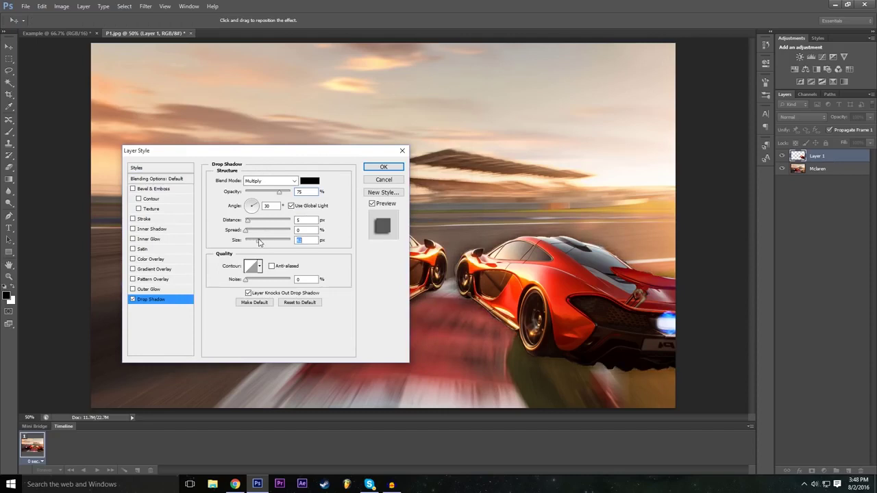
Add an Outer Glow to the mirrored car with an enlarged size, and apply the layer styles
click(170, 289)
drag(247, 259, 260, 261)
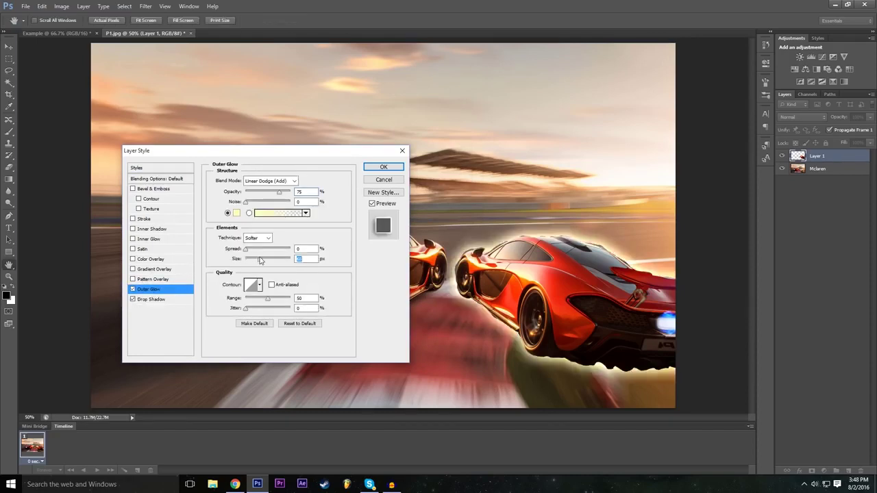
drag(310, 160, 350, 175)
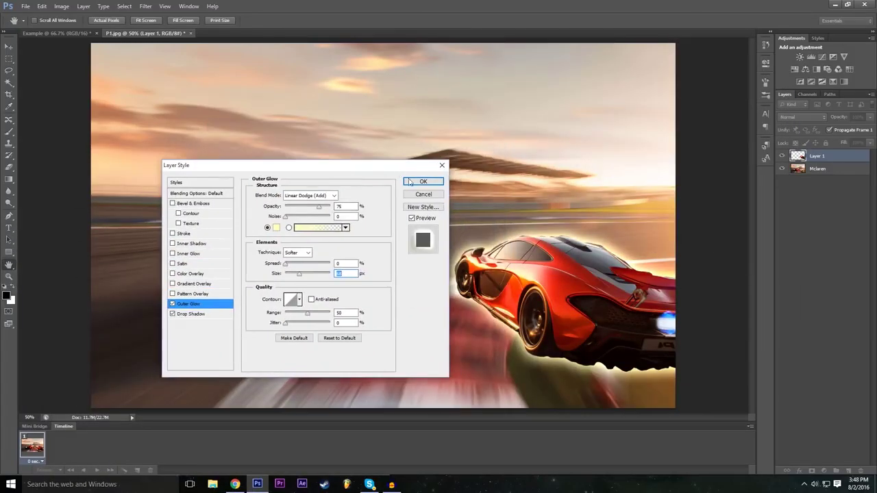
click(437, 183)
click(833, 316)
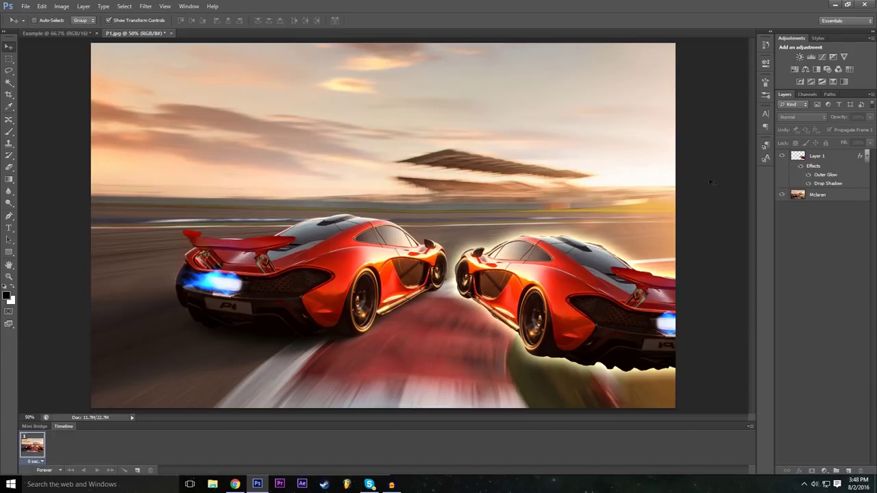
Create a Brightness/Contrast adjustment layer named Brightness/Contrast 1 with no colour label
click(795, 161)
click(819, 292)
click(83, 6)
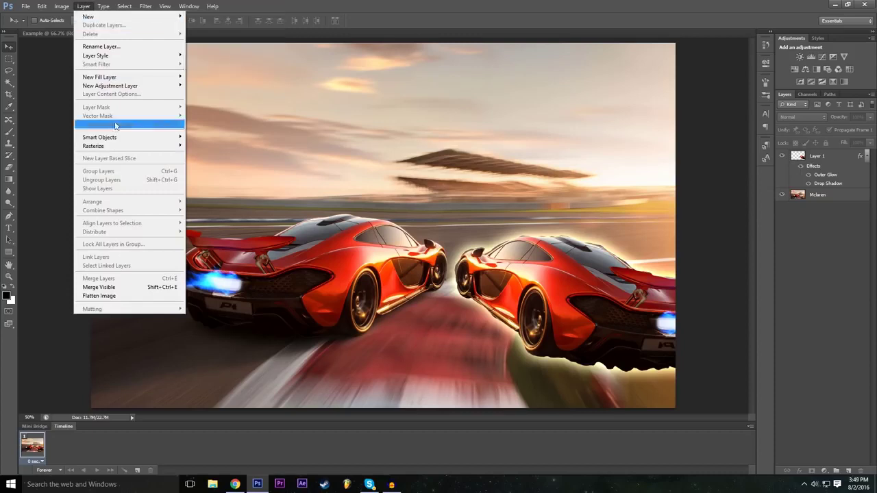
mouse_move(127, 86)
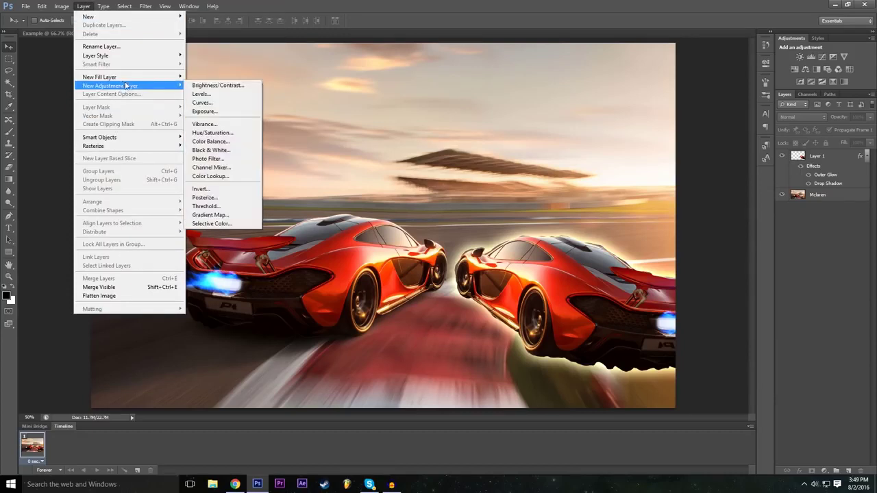
click(235, 87)
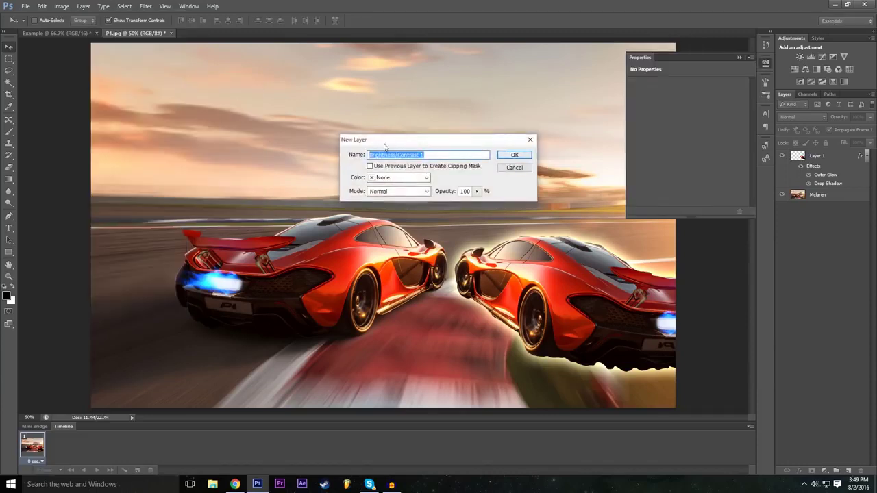
click(408, 180)
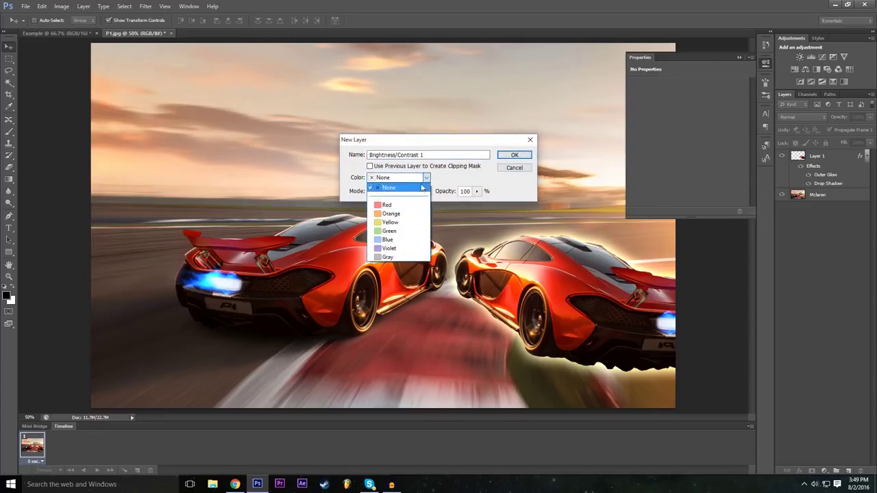
click(388, 187)
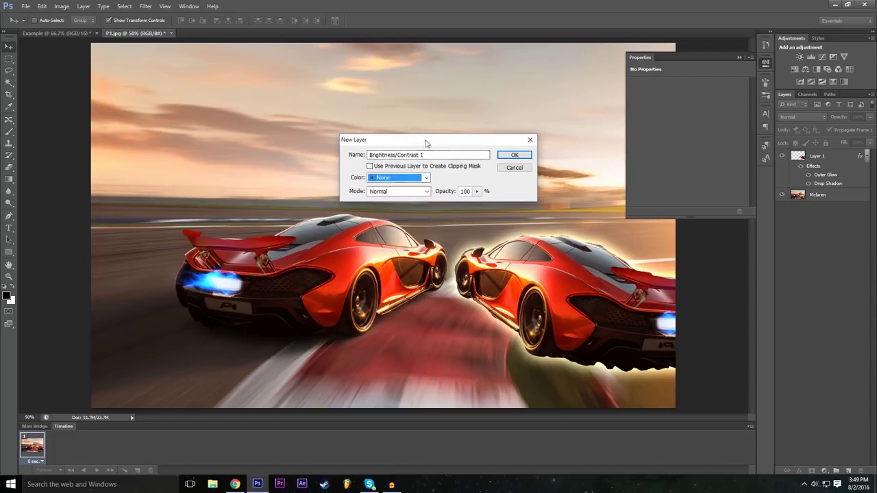
click(515, 156)
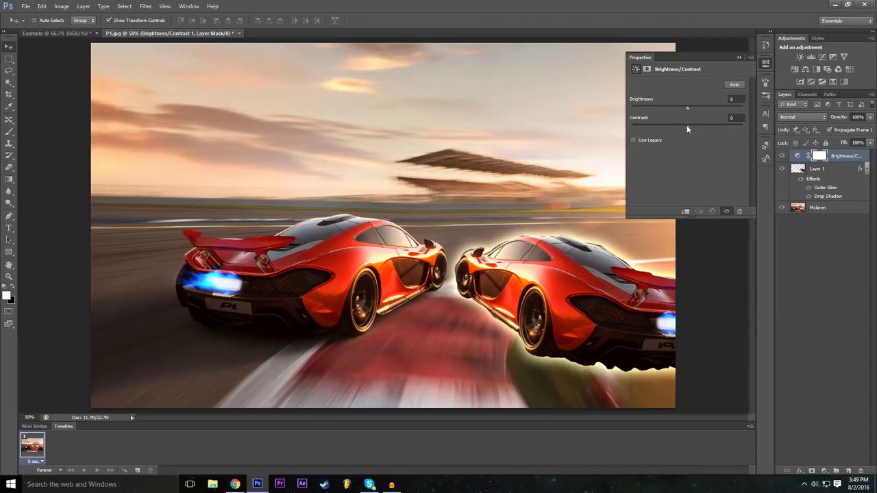
Set the adjustment layer's contrast to 40 and brightness to -7, and compare the image with the layer hidden and shown
drag(688, 127, 619, 155)
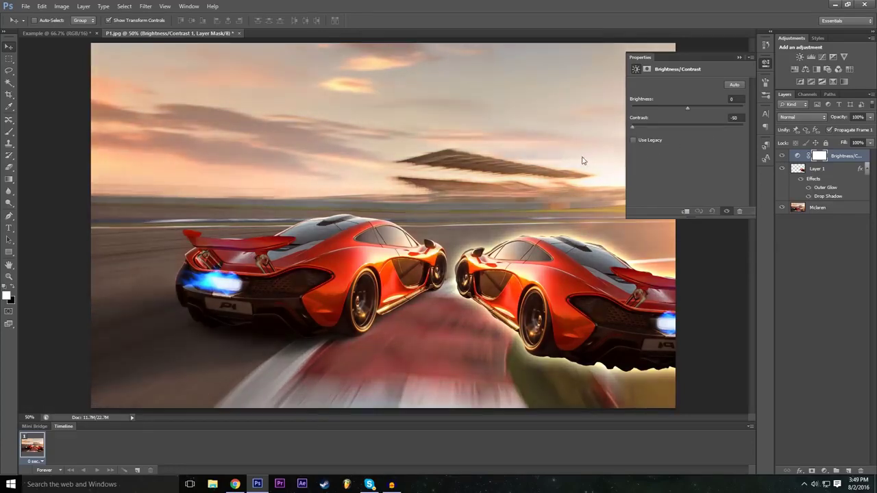
drag(635, 128, 714, 131)
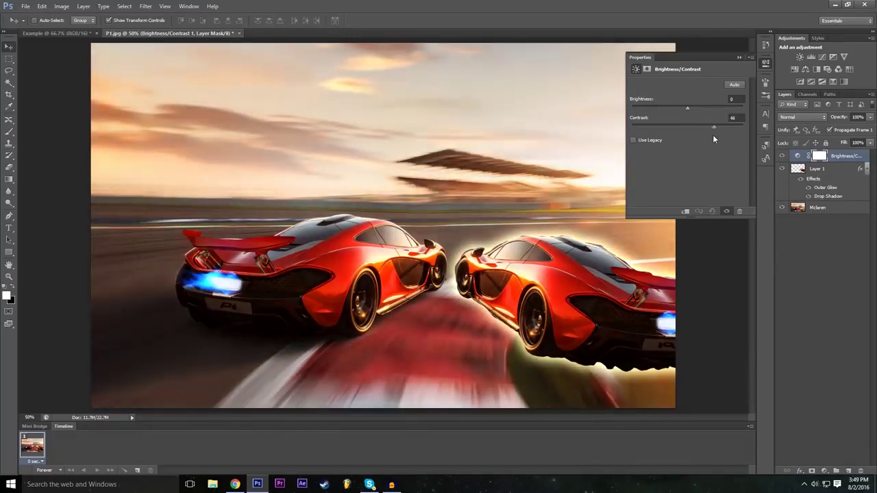
mouse_move(713, 139)
mouse_down()
mouse_move(699, 132)
mouse_move(707, 130)
mouse_up()
drag(710, 138, 683, 112)
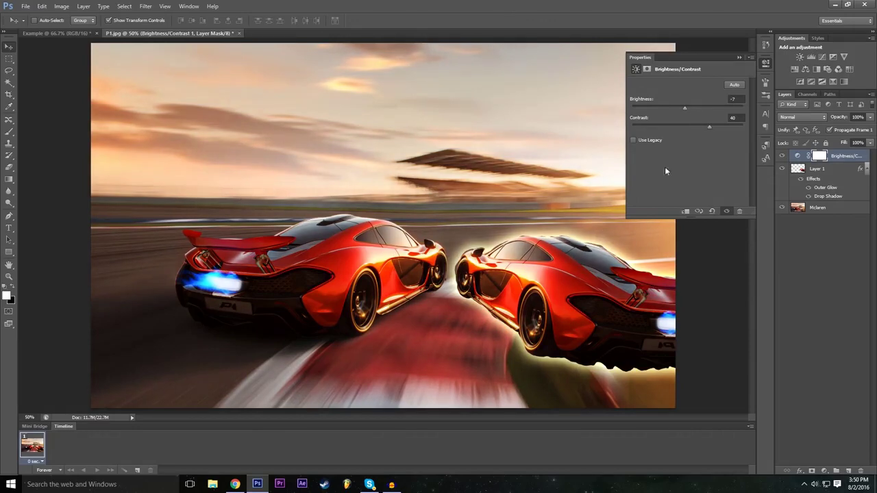
click(740, 58)
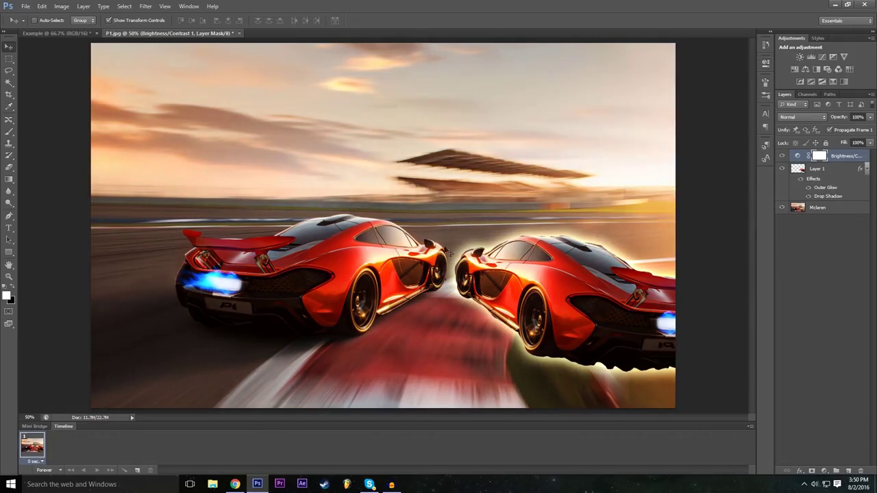
click(783, 159)
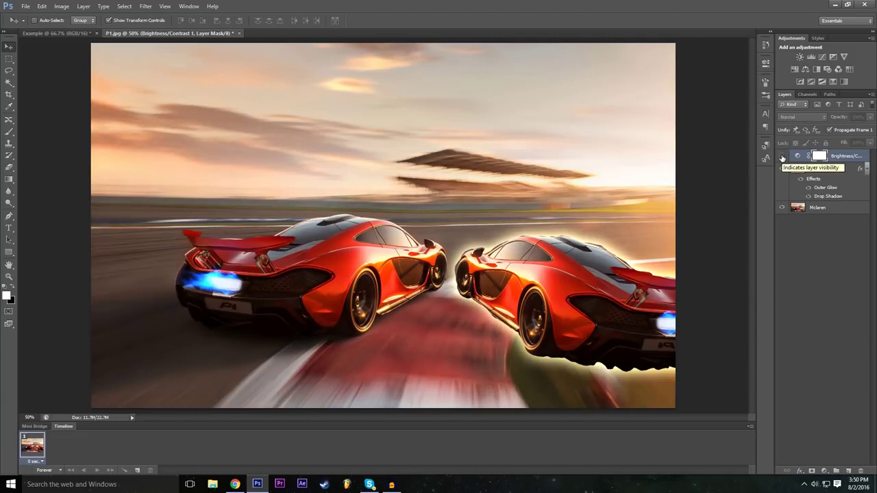
click(782, 158)
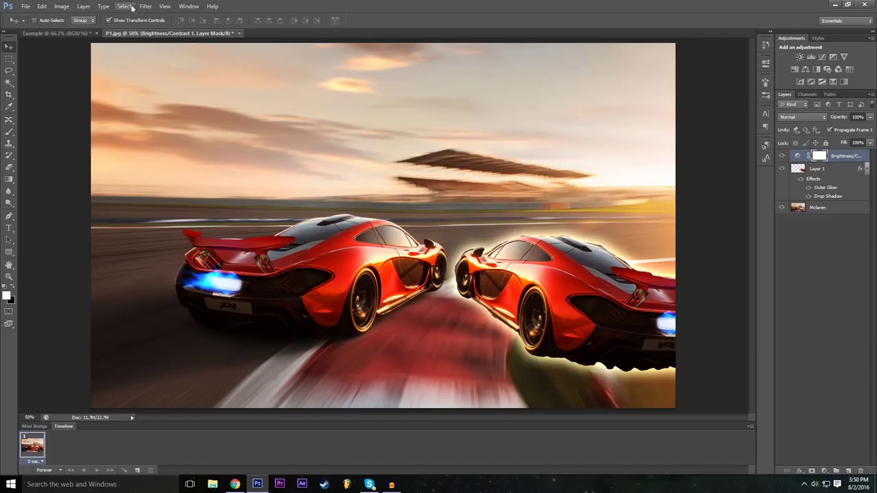
Create a Levels adjustment layer named Levels 1 above the Brightness/Contrast layer
click(84, 6)
mouse_move(128, 85)
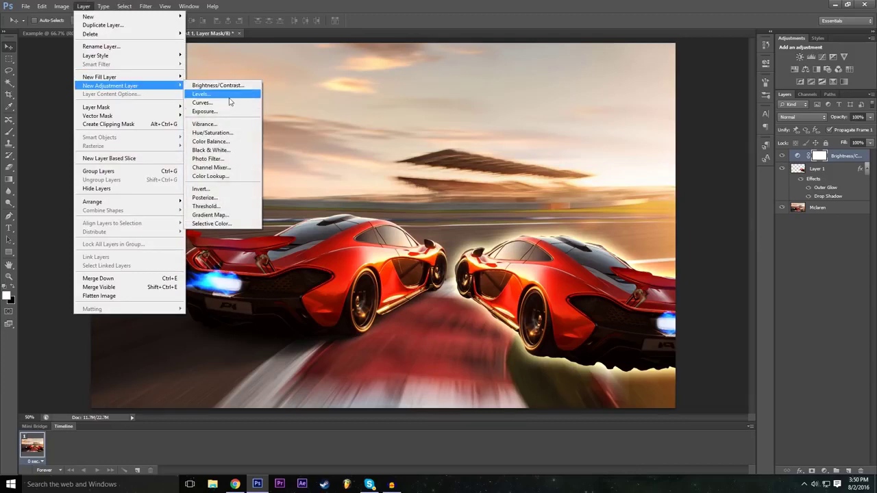
click(230, 96)
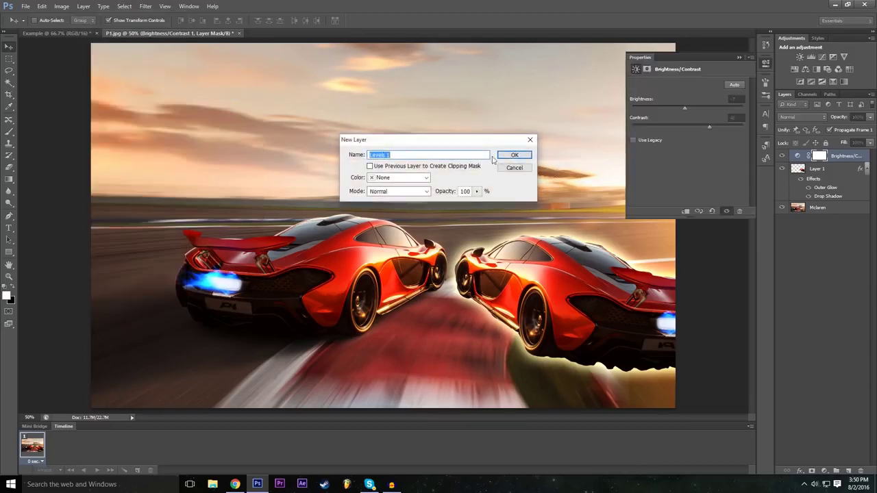
click(515, 156)
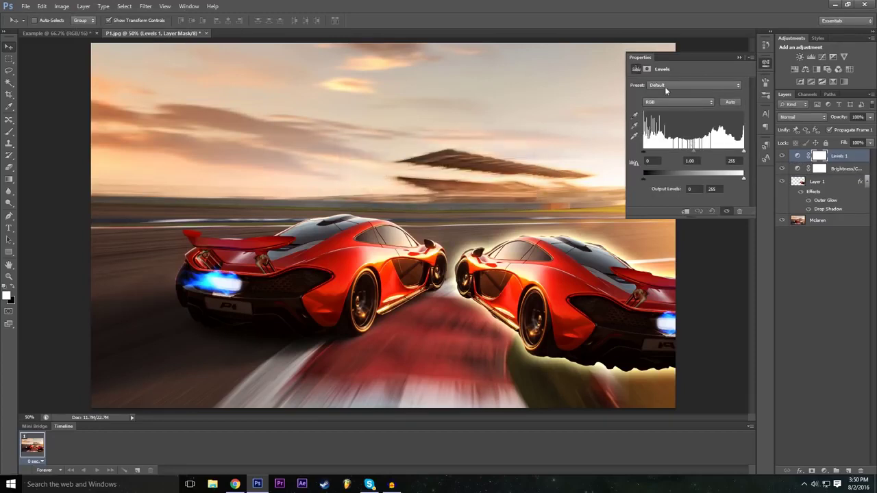
Try the Levels presets Darker, Increase Contrast 1 and Midtones Brighter, and shift the white input level manually
click(667, 86)
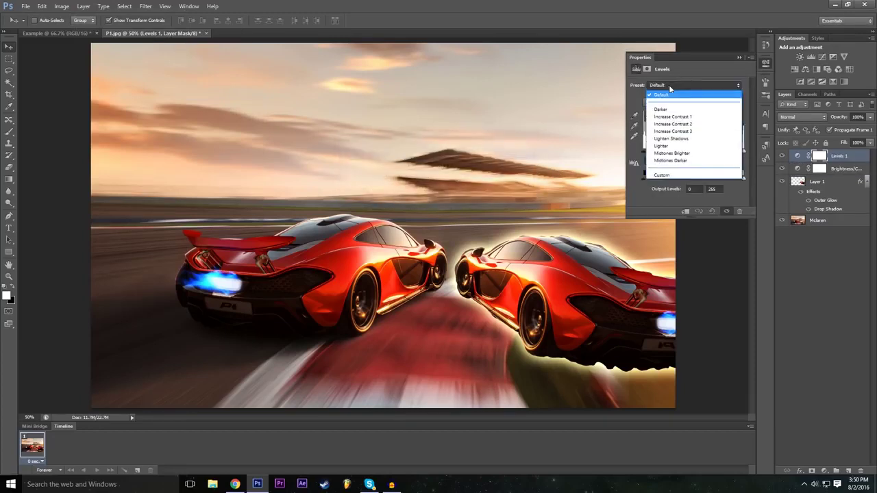
click(673, 87)
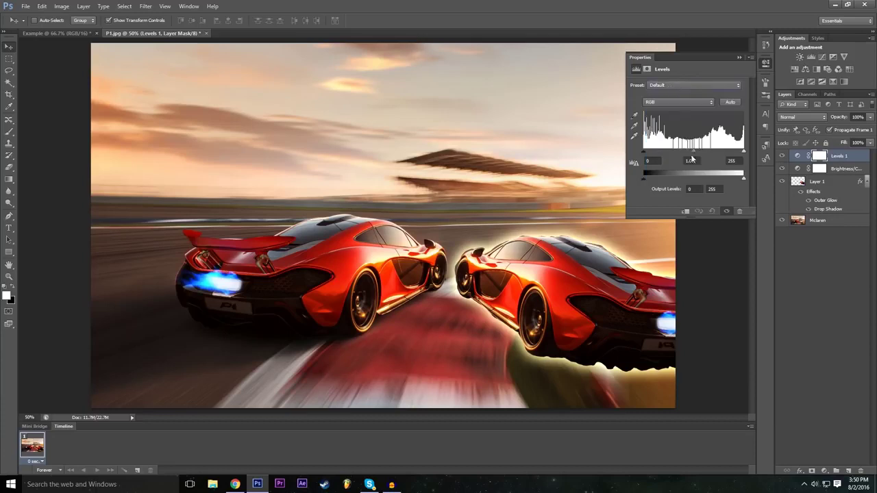
click(665, 88)
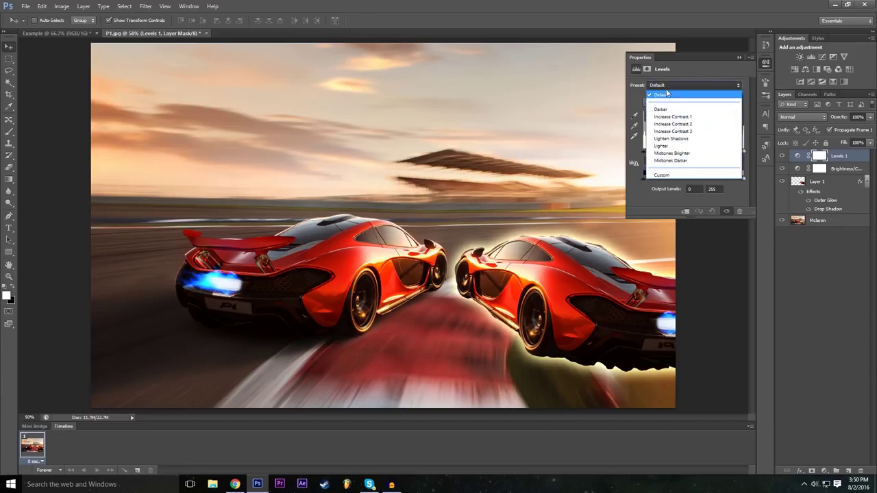
click(668, 110)
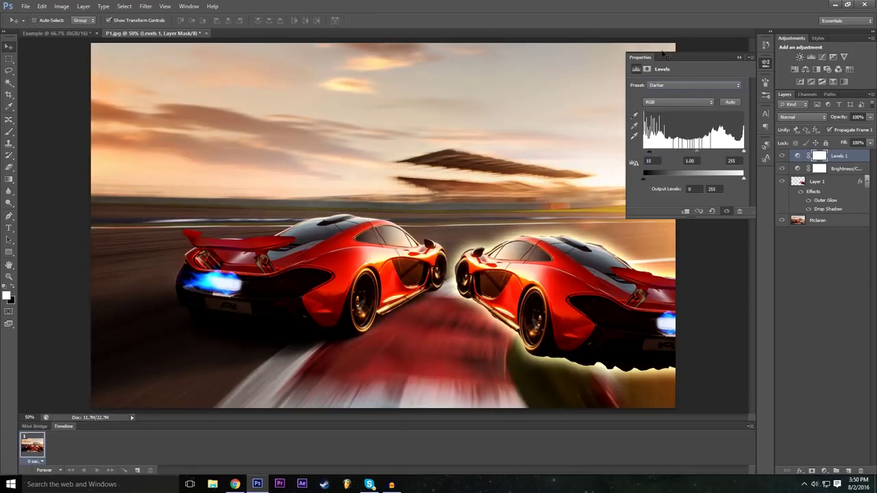
click(677, 88)
click(683, 107)
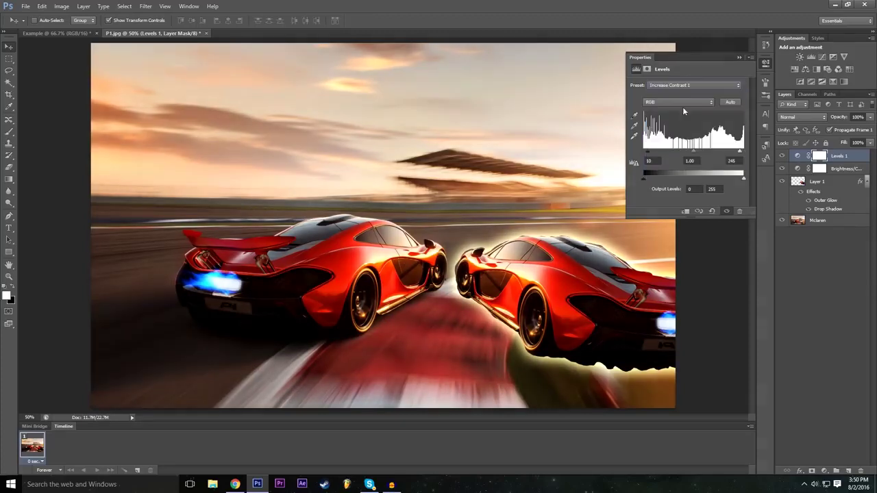
click(683, 85)
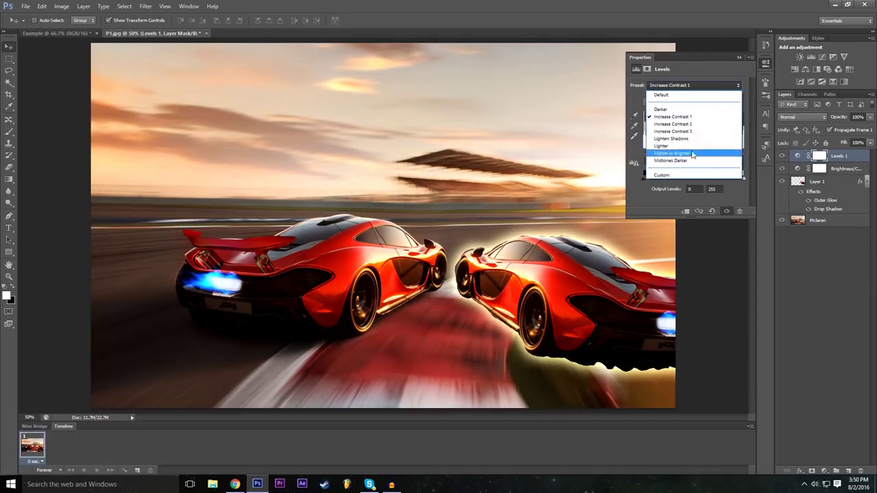
click(688, 154)
drag(733, 151, 743, 150)
Try the Midtones Darker preset, and set the Levels preset to Midtones Brighter
click(671, 85)
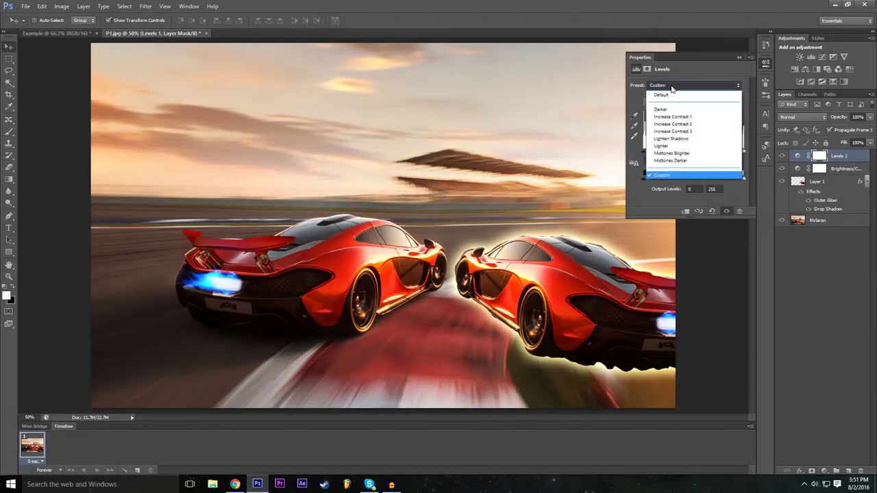
click(684, 161)
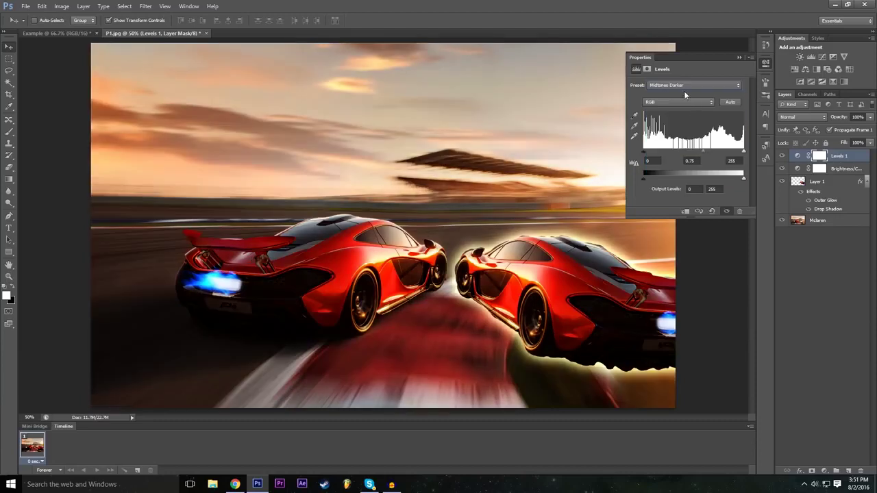
click(685, 85)
click(683, 153)
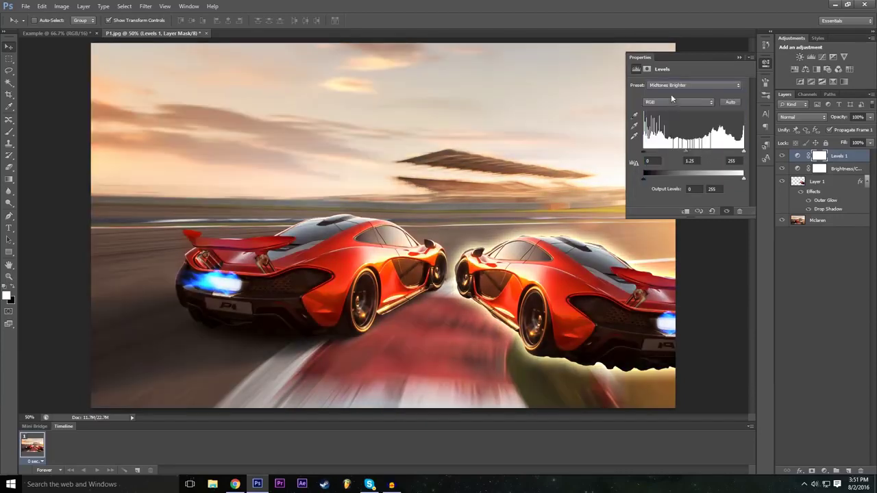
Try the Levels presets Increase Contrast 3, Increase Contrast 2 and Darker on the image
click(682, 85)
click(679, 137)
click(685, 85)
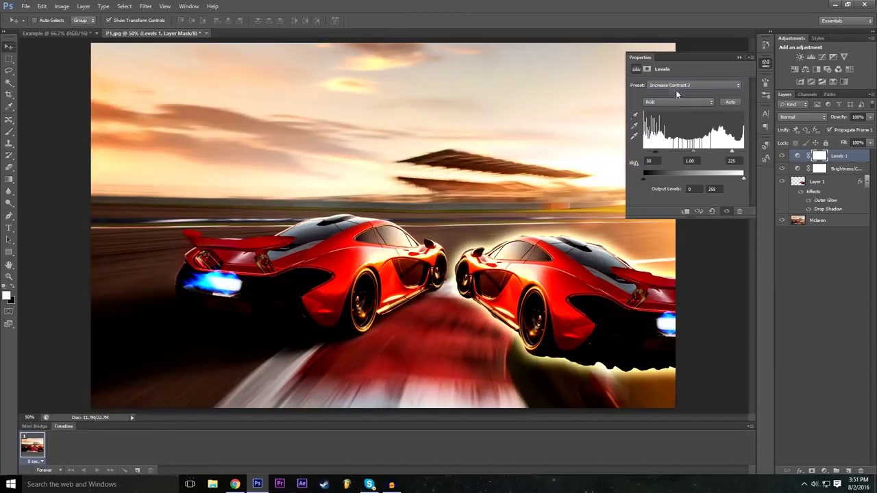
click(677, 85)
click(683, 125)
click(682, 84)
click(683, 132)
click(675, 84)
click(675, 109)
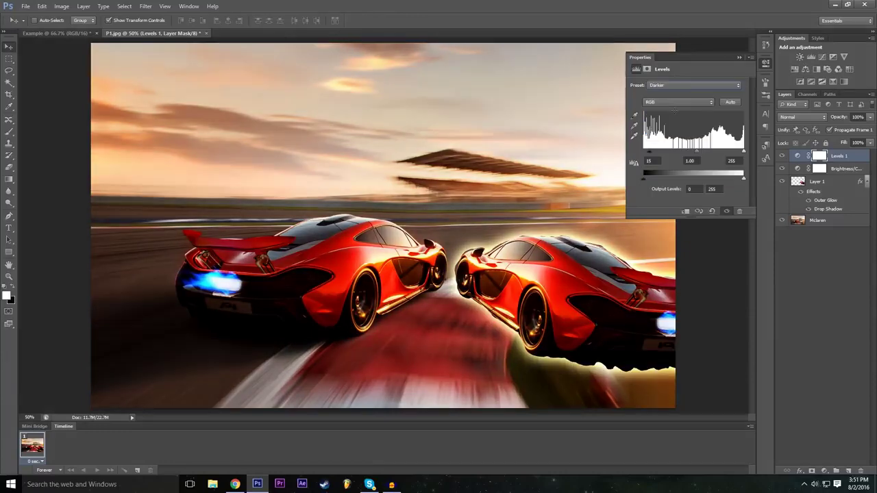
Try the Midtones Brighter preset on the Levels layer, and settle on the Midtones Darker preset
click(677, 85)
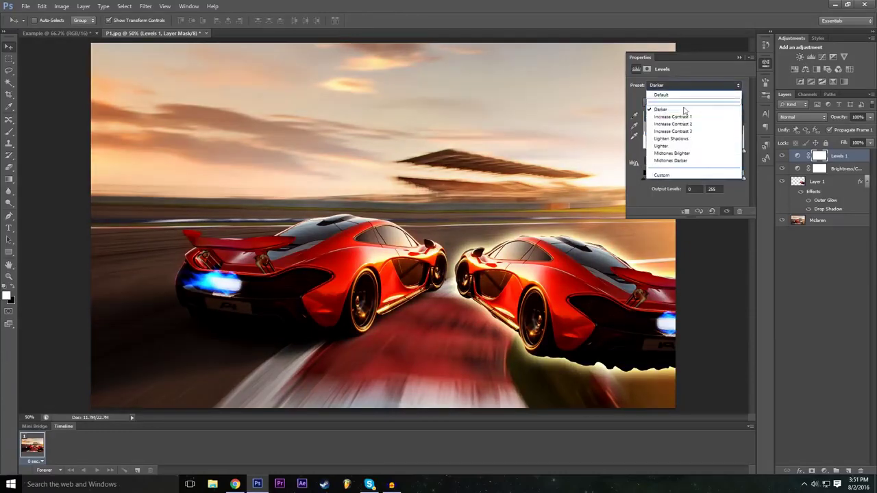
click(683, 153)
click(691, 85)
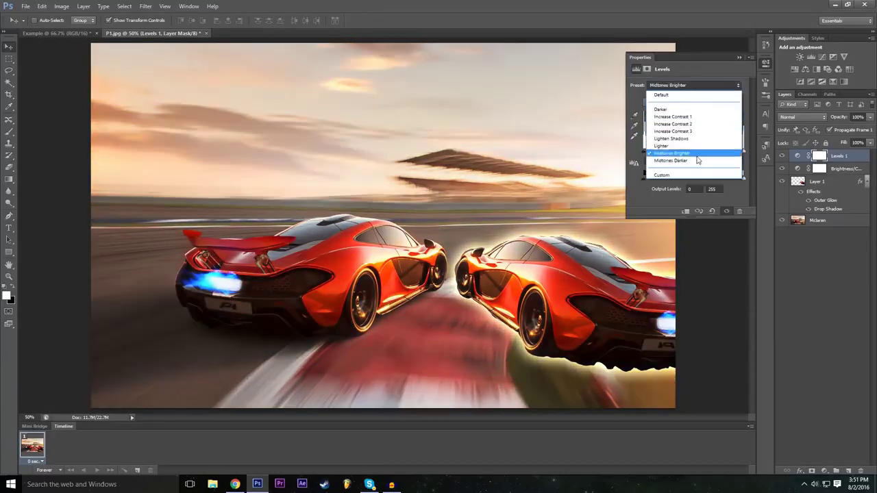
click(695, 161)
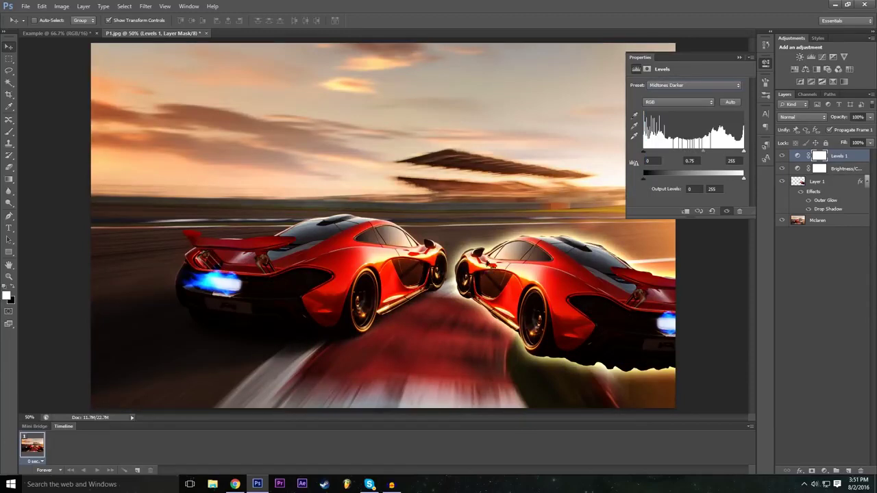
click(738, 58)
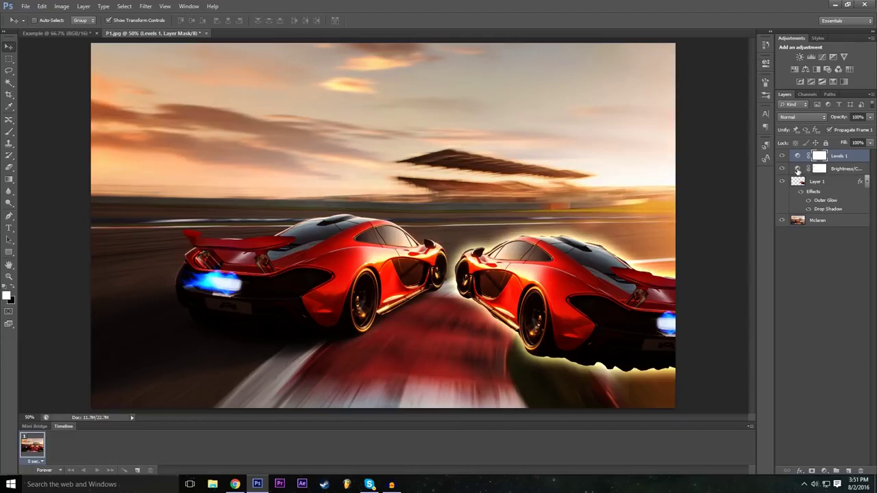
Reopen the Brightness/Contrast adjustment layer's settings and raise its brightness to 57
double_click(798, 170)
drag(685, 107, 709, 117)
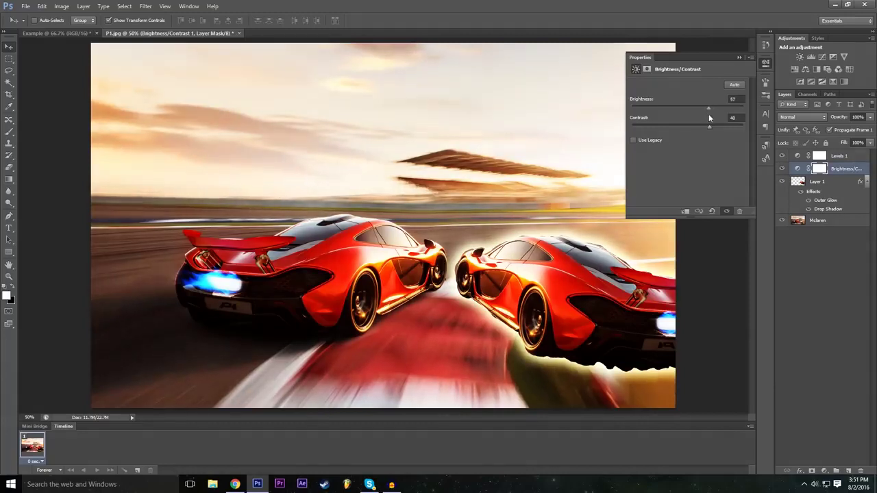
click(739, 58)
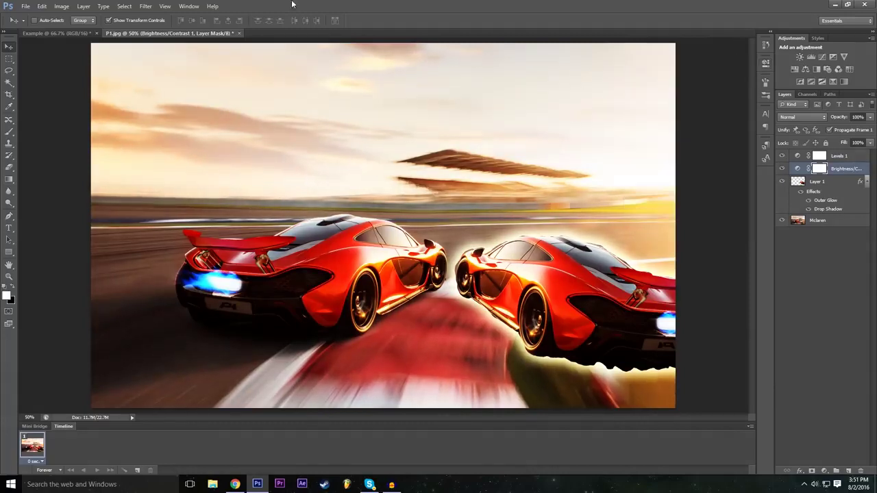
Create an Exposure adjustment layer named Exposure 1 above the Brightness/Contrast layer
click(145, 7)
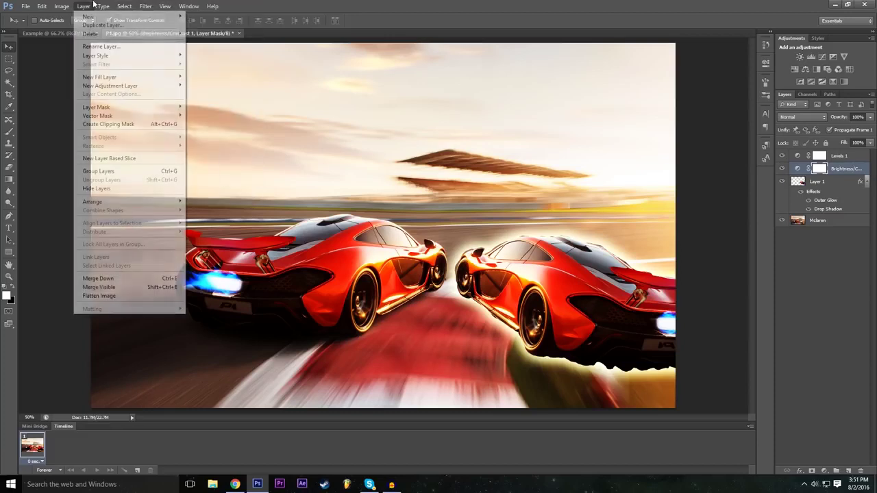
mouse_move(157, 95)
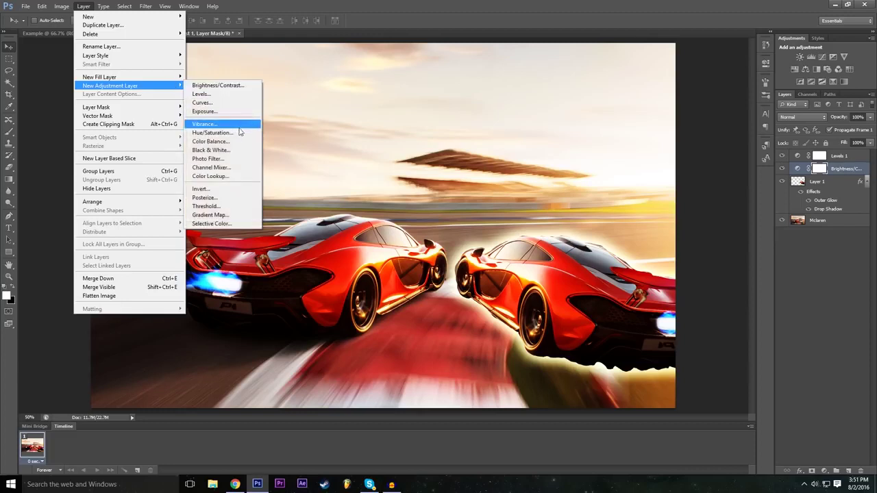
click(221, 114)
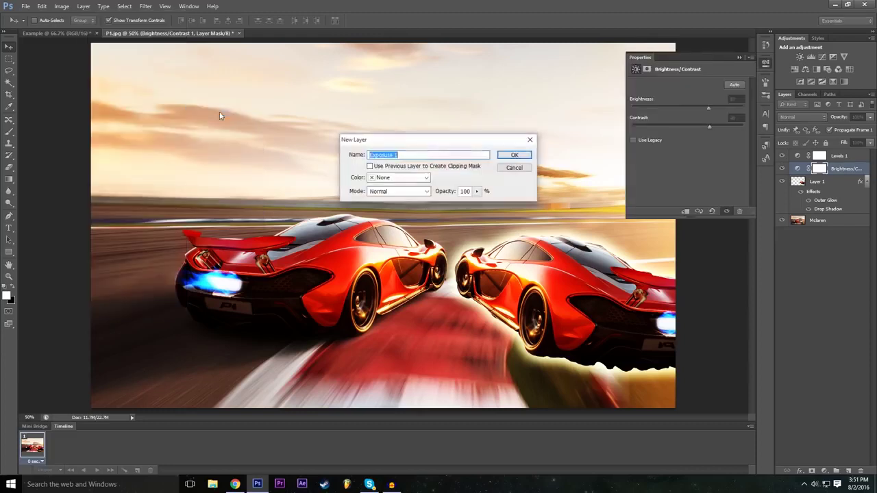
click(511, 152)
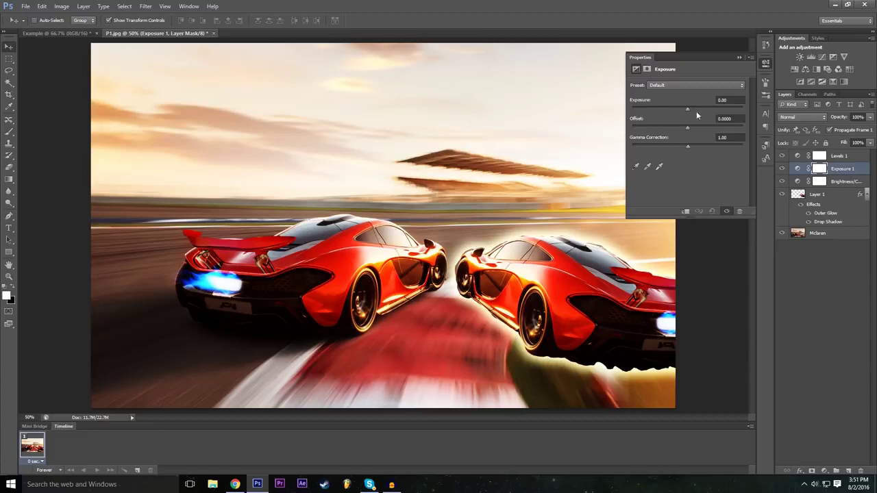
Set exposure to -0.22, offset to +0.0207 and gamma correction to 0.76, and compare the image with all adjustment layers hidden and shown
drag(689, 108, 689, 129)
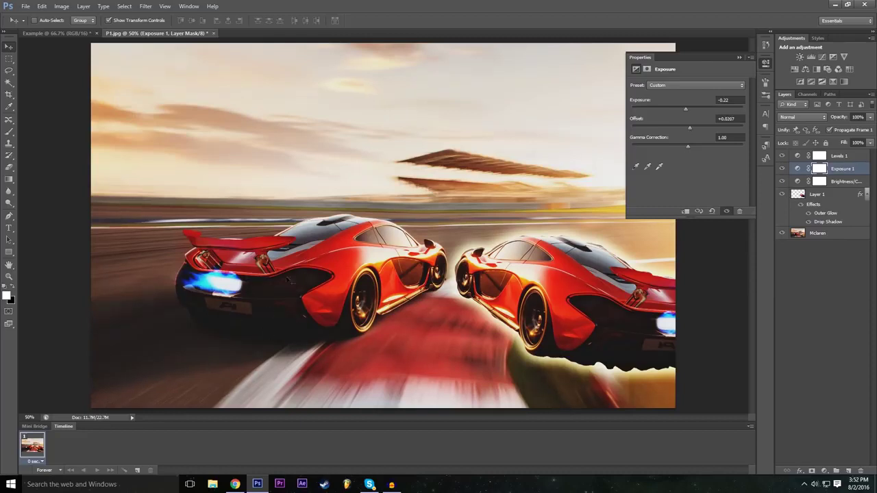
mouse_move(691, 147)
mouse_down()
mouse_move(703, 144)
mouse_move(695, 147)
mouse_up()
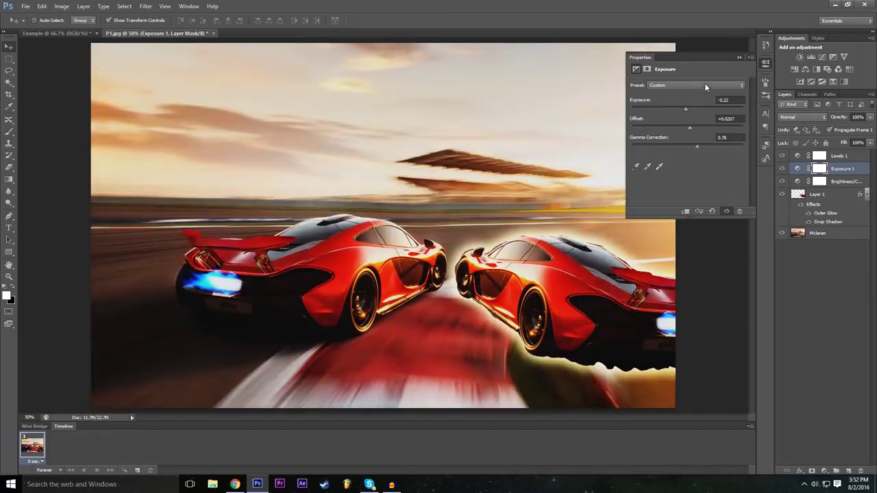
click(738, 57)
drag(782, 156, 785, 188)
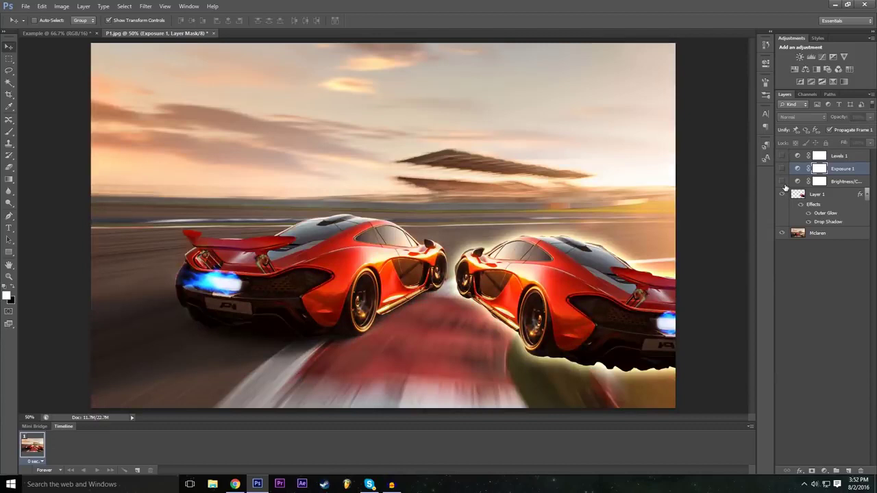
drag(783, 181, 781, 157)
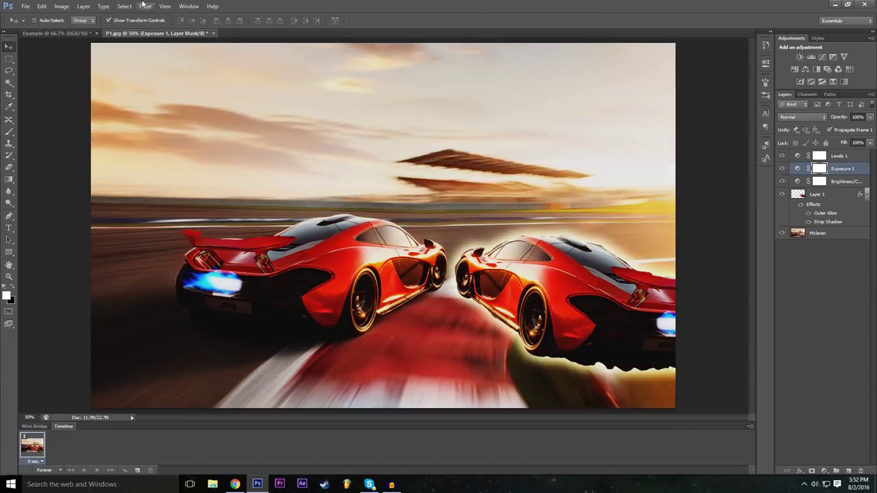
Create a Color Lookup adjustment layer named Color Lookup 1 above the Exposure layer
click(83, 6)
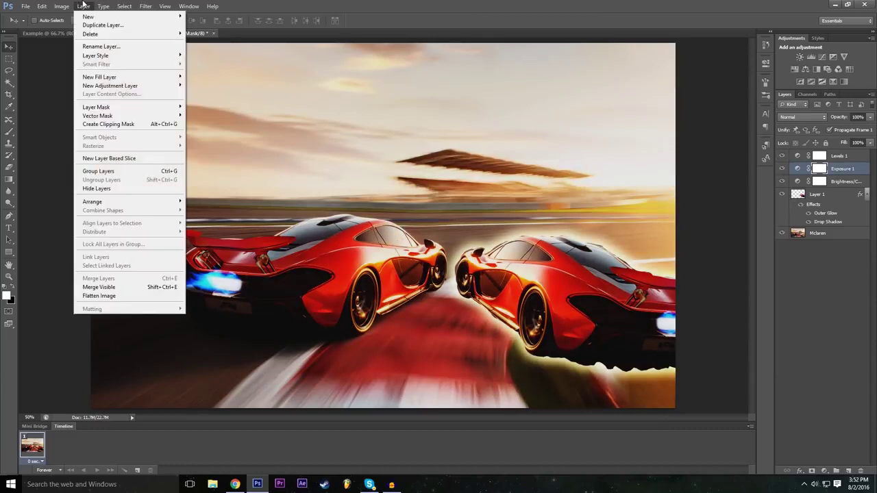
mouse_move(74, 4)
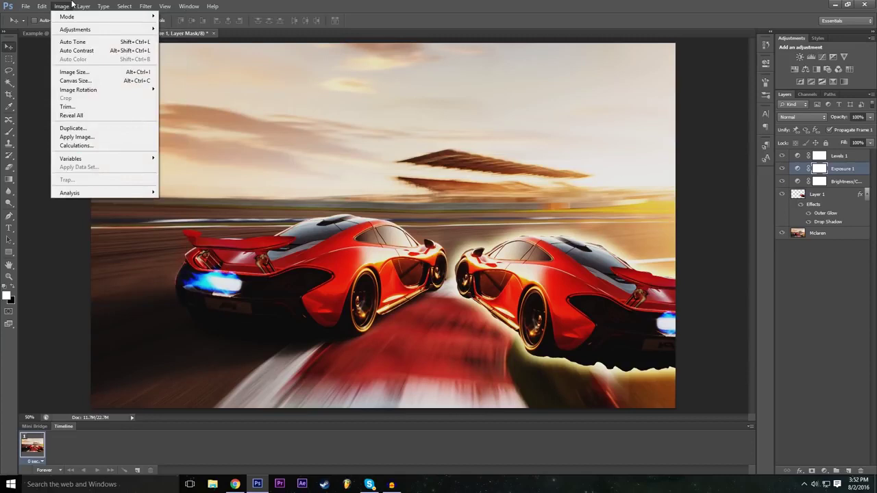
mouse_move(108, 5)
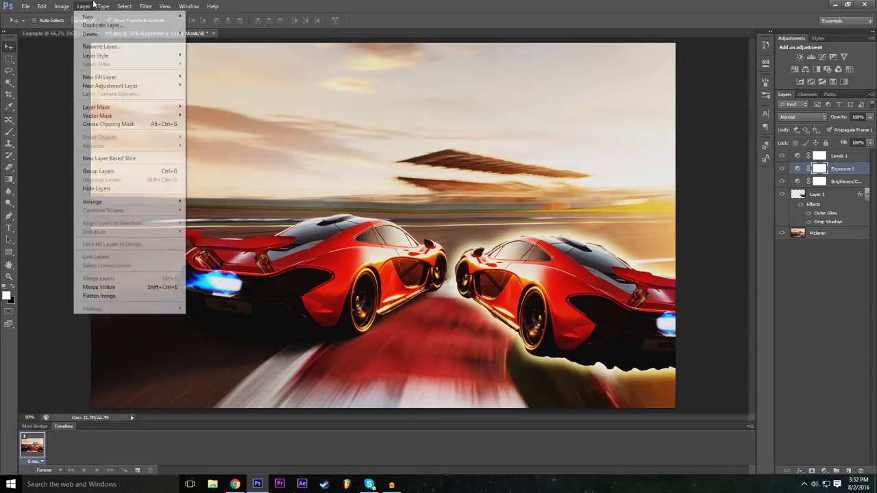
mouse_move(173, 90)
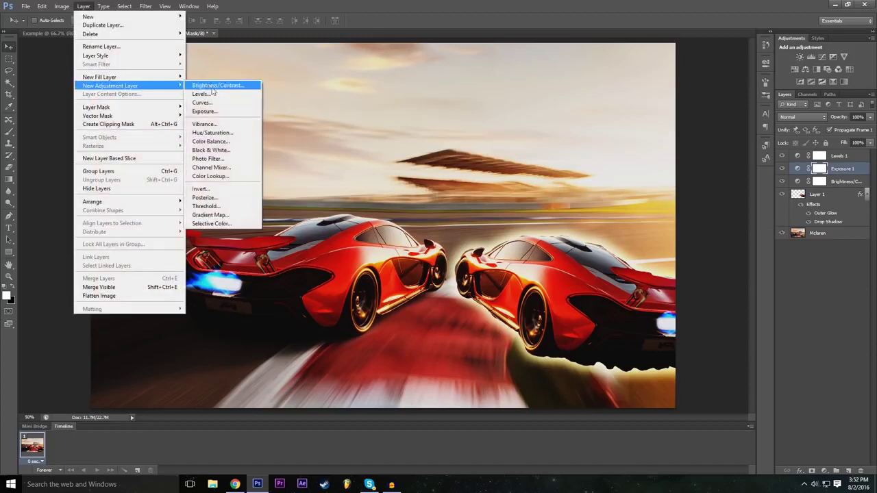
click(233, 176)
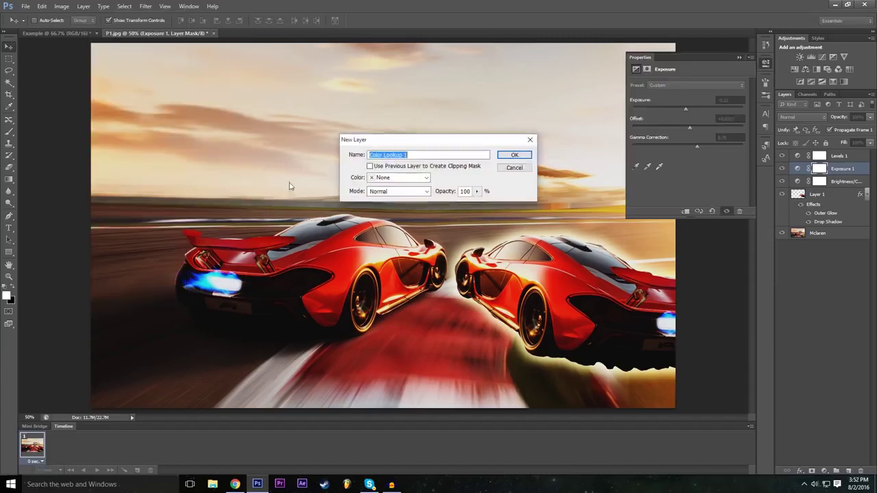
click(523, 153)
Try the abstract profiles Turquoise-Sepia and Gold-Crimson on the Color Lookup layer
click(699, 86)
click(703, 96)
click(703, 97)
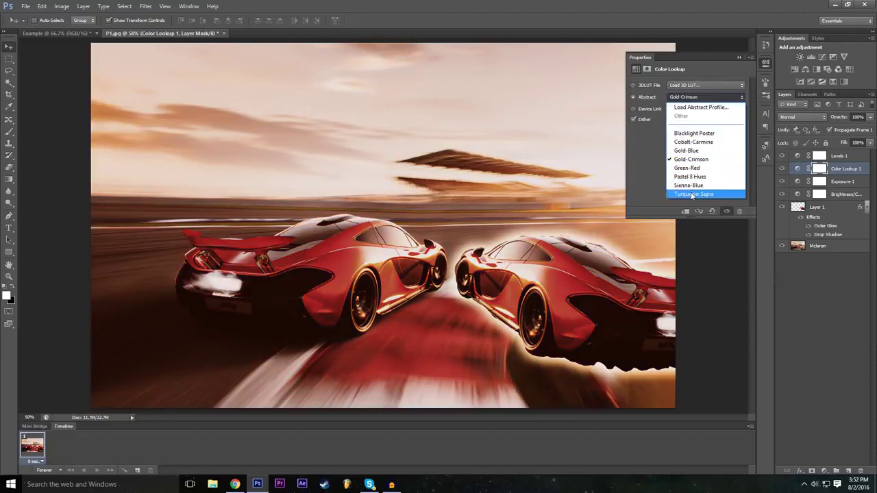
click(692, 194)
click(690, 97)
click(690, 159)
click(699, 97)
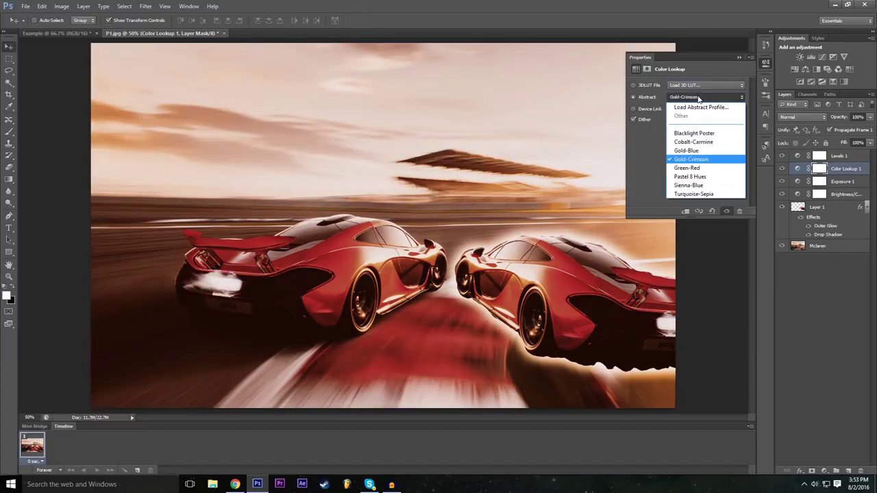
click(698, 97)
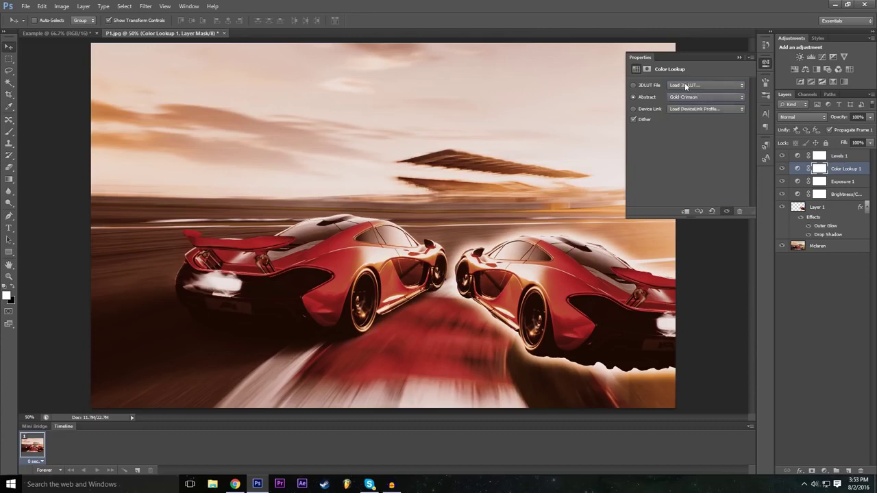
Try the 3D LUT files filmstock_50.3dl, Moonlight.3DL and Candlelight.CUBE on the Color Lookup layer
click(685, 86)
click(699, 129)
click(701, 83)
click(693, 198)
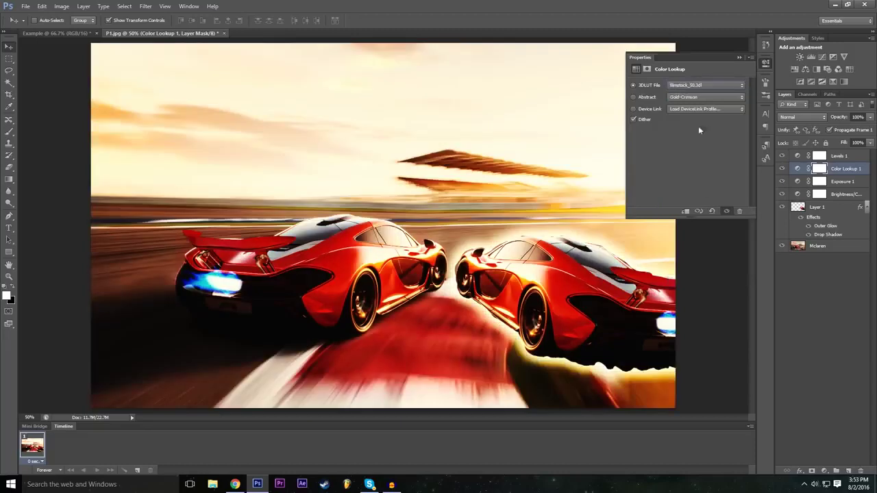
click(695, 84)
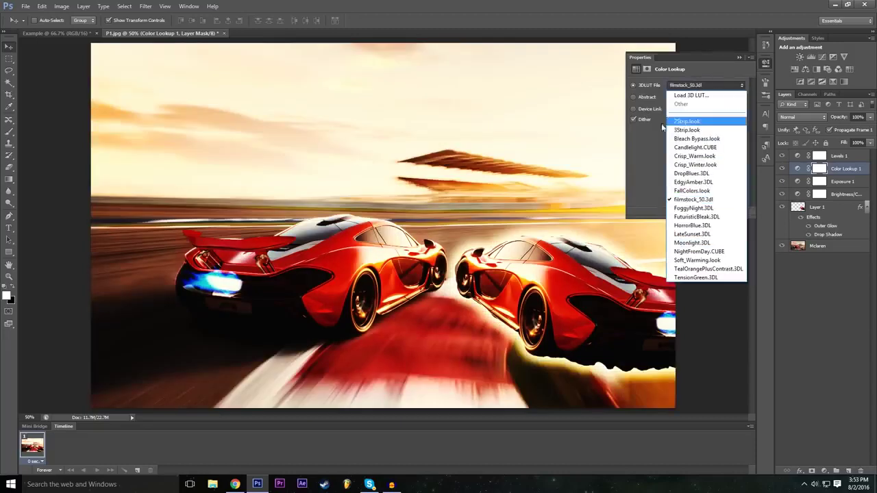
click(692, 242)
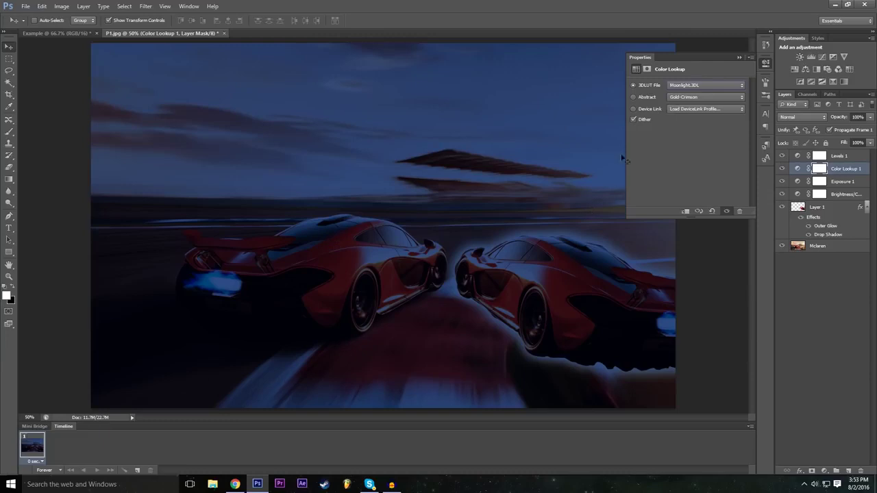
click(682, 85)
click(694, 143)
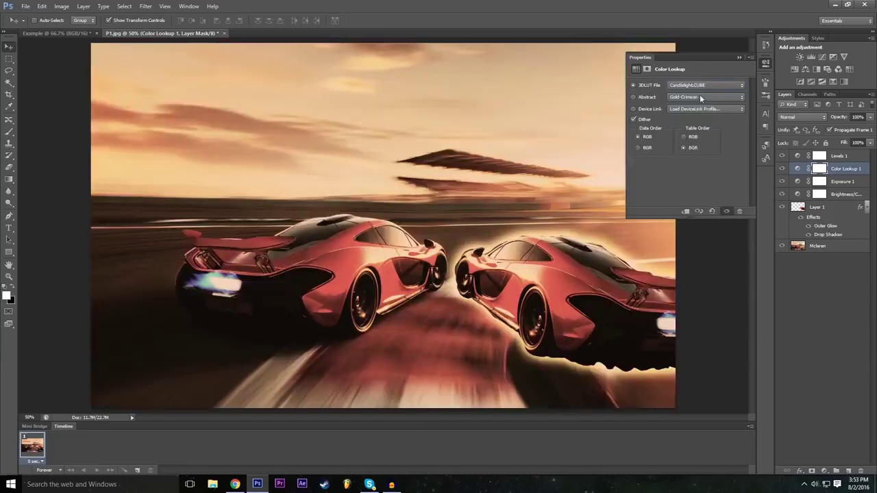
click(698, 88)
click(698, 89)
click(698, 88)
click(696, 94)
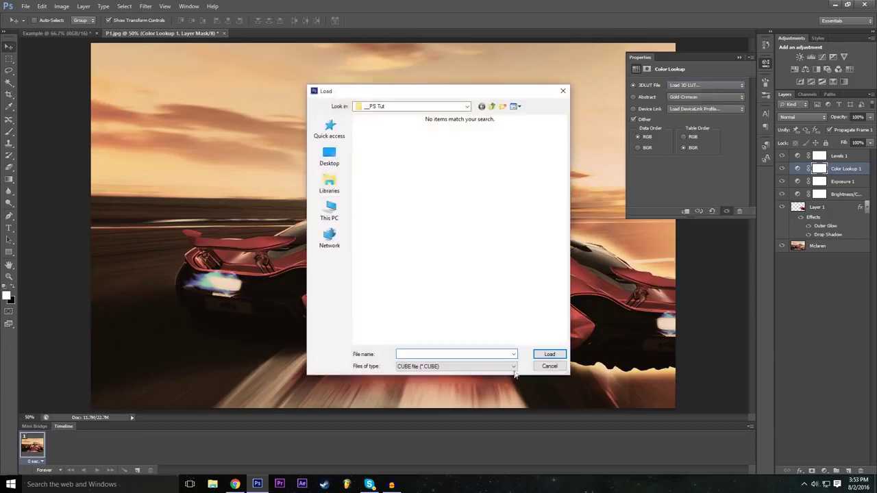
click(549, 367)
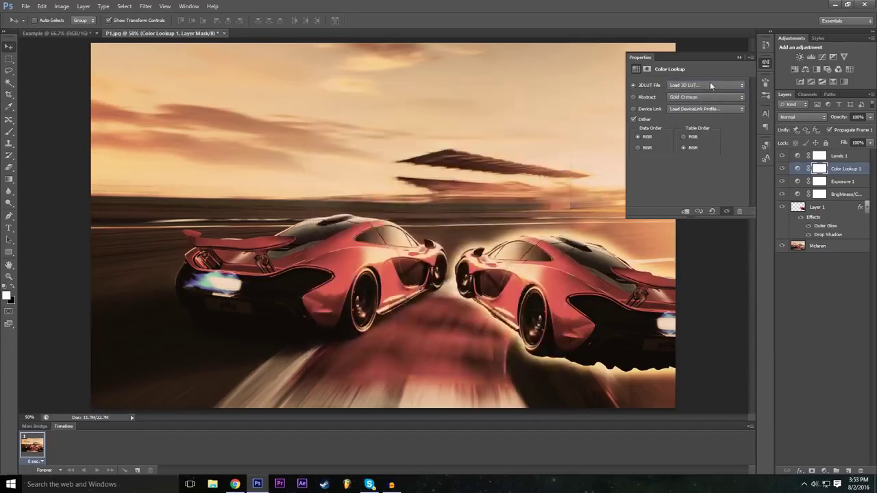
Try the 2Strip.look 3D LUT and the Green-Red abstract profile on the Color Lookup layer
click(706, 85)
click(692, 102)
click(690, 96)
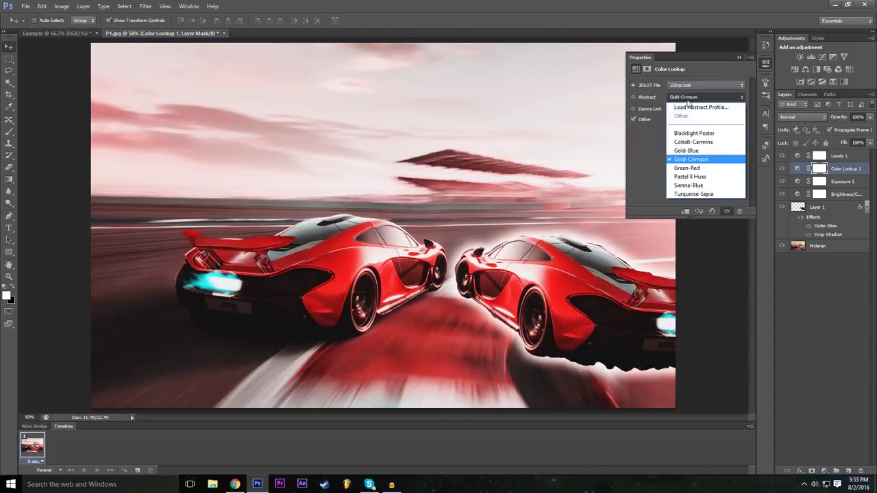
click(690, 96)
click(690, 97)
click(690, 168)
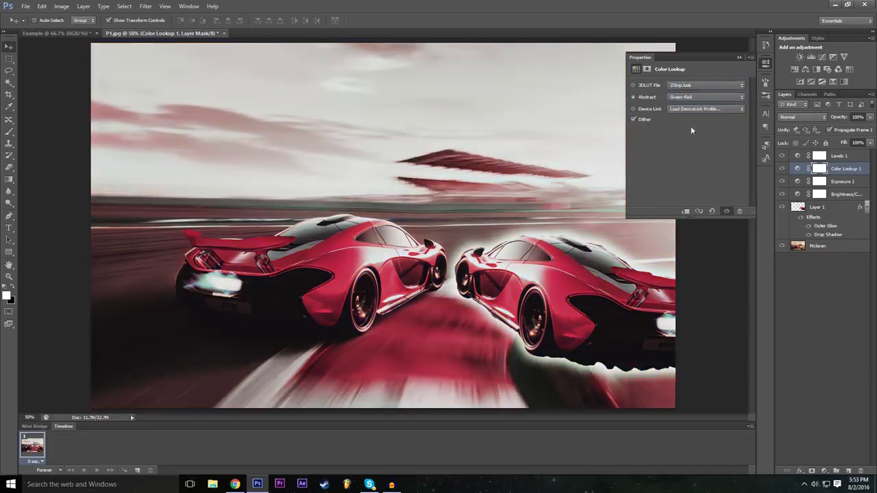
Try the abstract profiles Turquoise-Sepia and Blacklight Poster on the Color Lookup layer
click(692, 100)
click(699, 189)
click(699, 100)
click(695, 194)
click(696, 99)
click(689, 131)
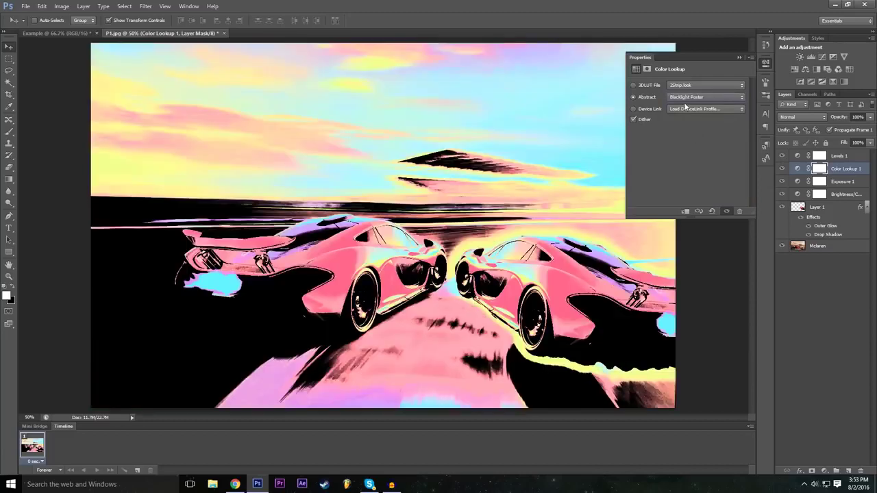
Try the abstract profiles Gold-Blue, Blacklight Poster and Cobalt-Carmine on the Color Lookup layer
click(685, 99)
click(689, 149)
click(694, 101)
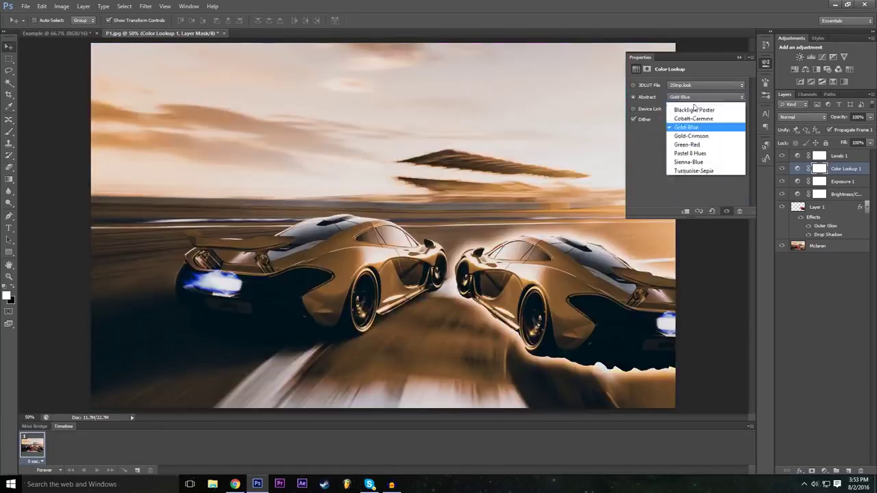
click(694, 133)
click(698, 98)
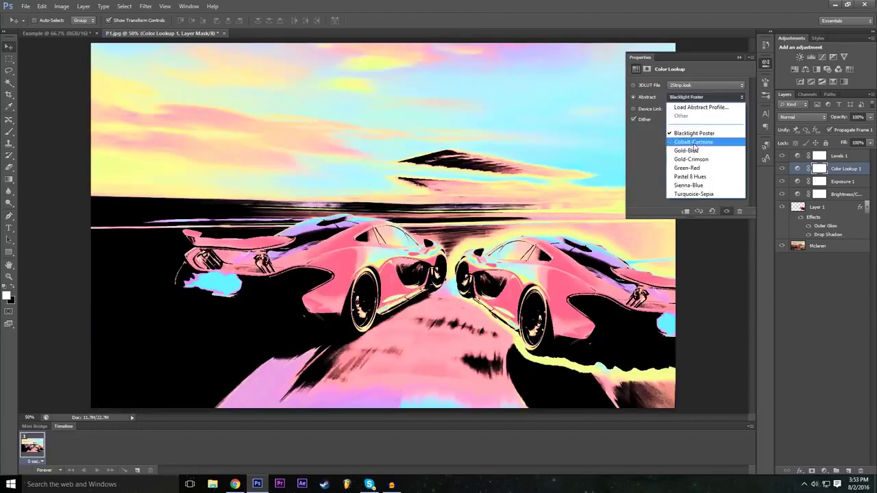
click(694, 142)
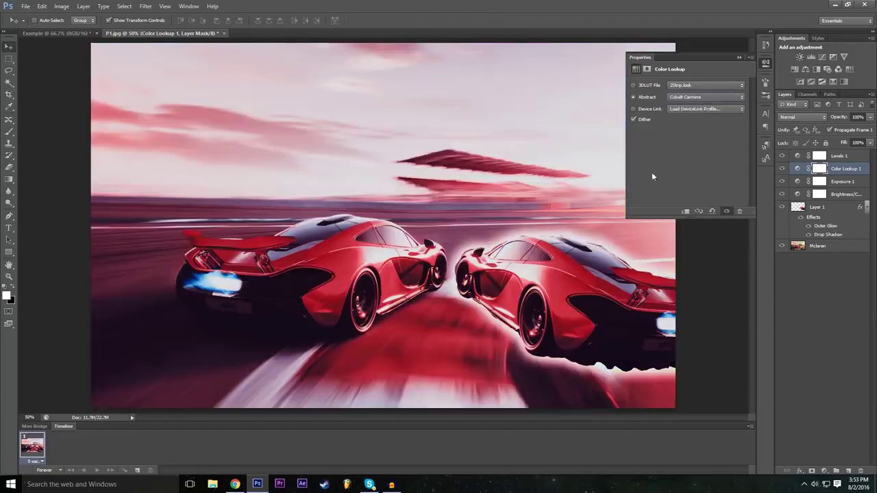
Apply the DropBlues.3DL 3D LUT to the Color Lookup layer and toggle the layer's visibility to compare before and after
click(706, 85)
click(702, 172)
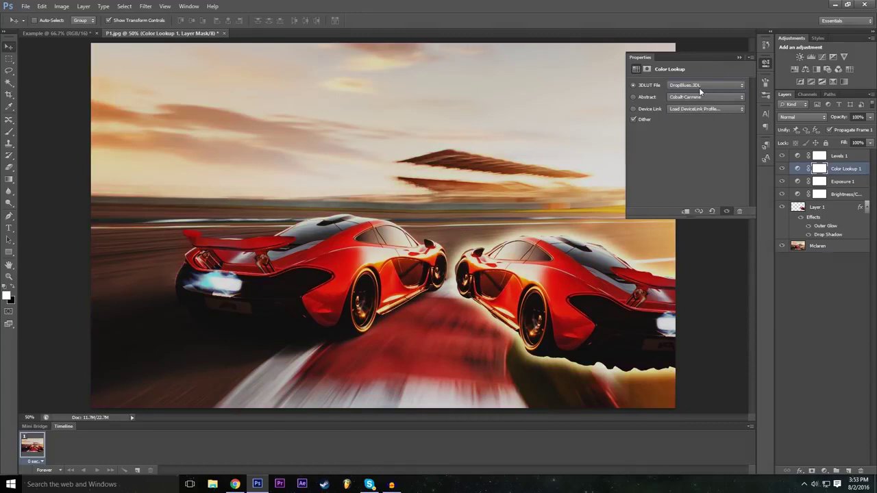
click(740, 59)
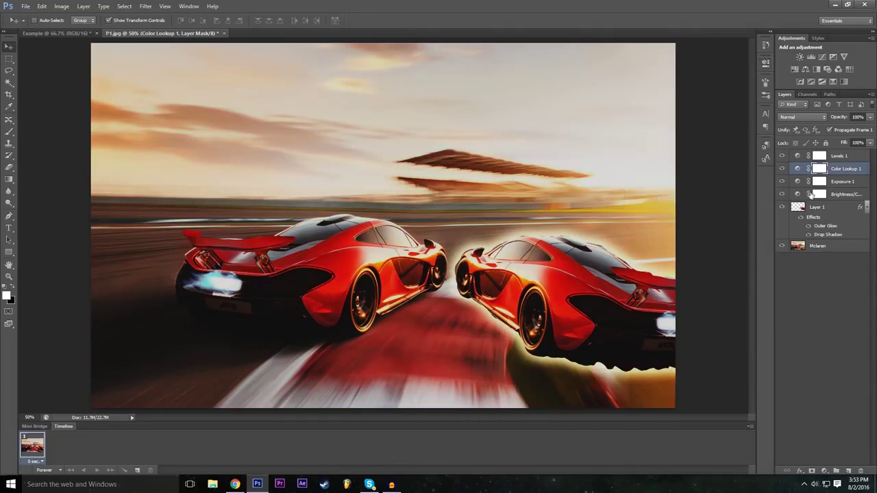
click(783, 169)
click(782, 169)
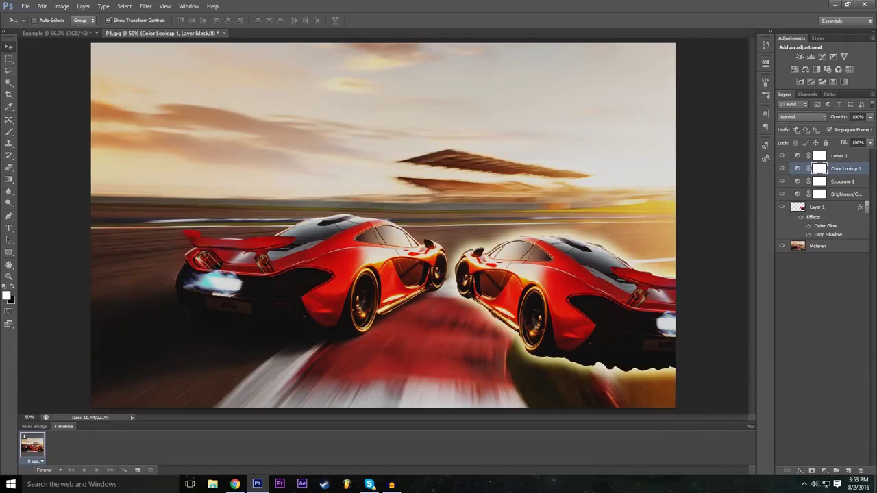
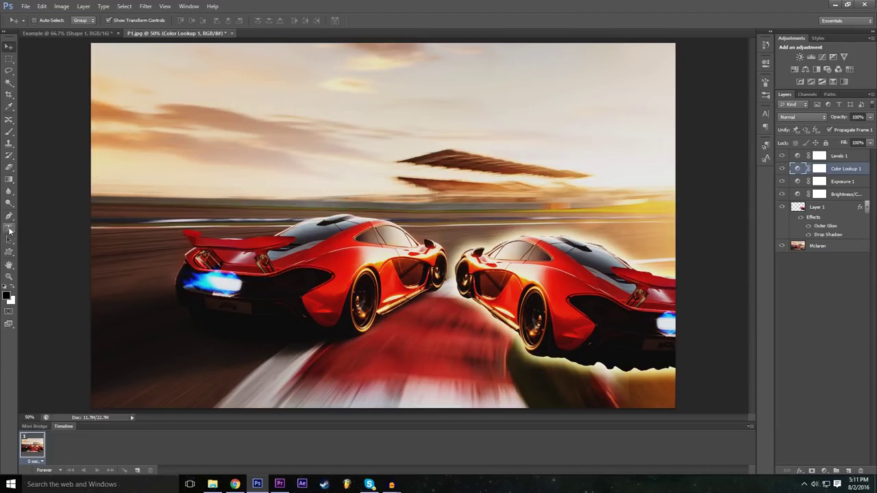
Add the text "Example" with the Type tool and position it across the sky above the cars
click(8, 229)
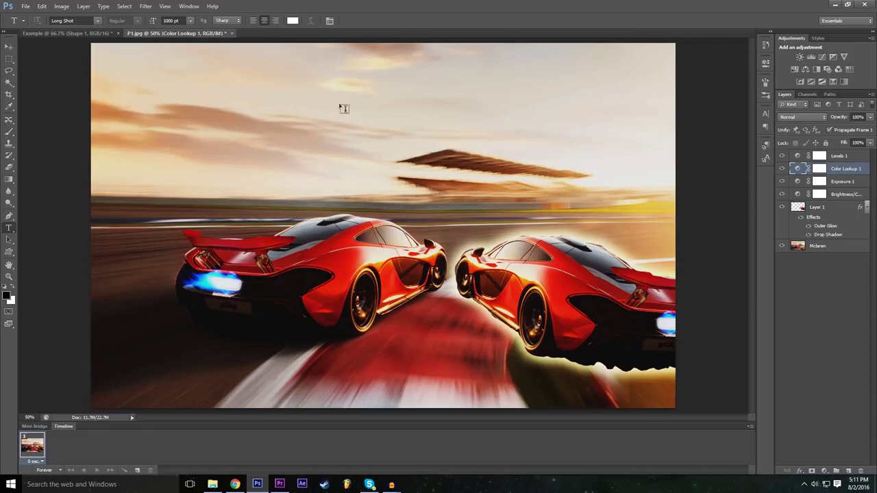
click(143, 95)
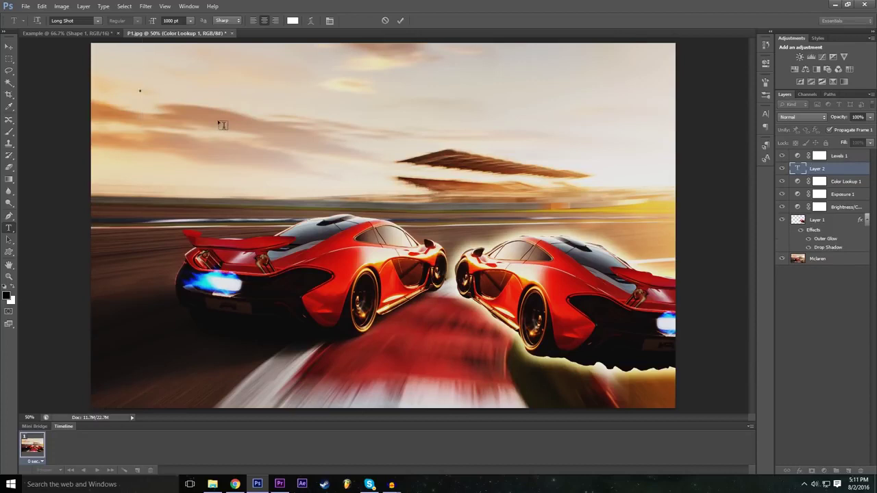
text(P1)
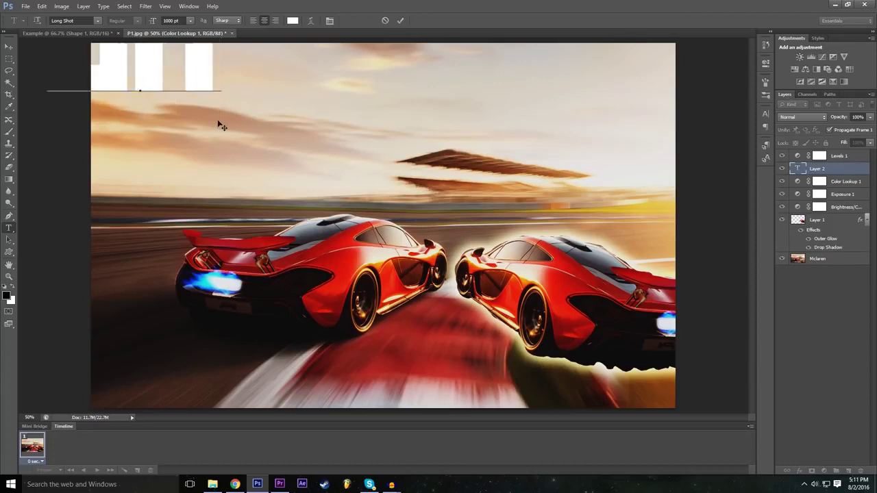
text(ED)
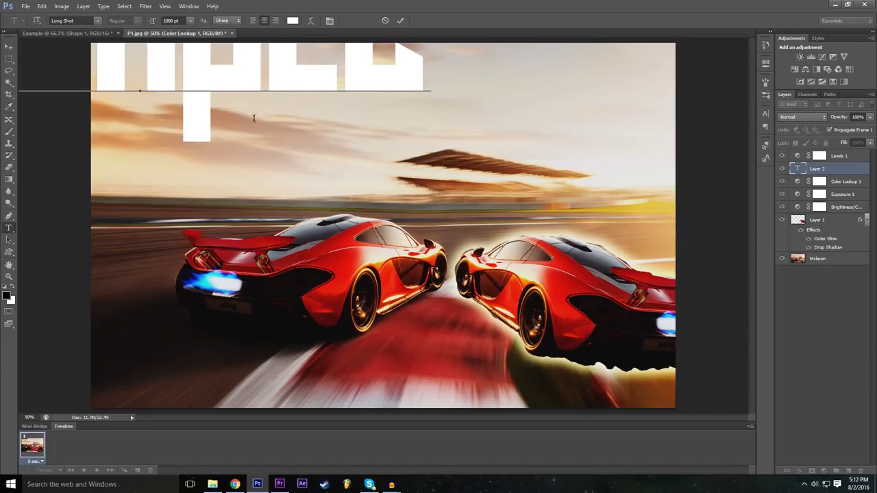
click(268, 176)
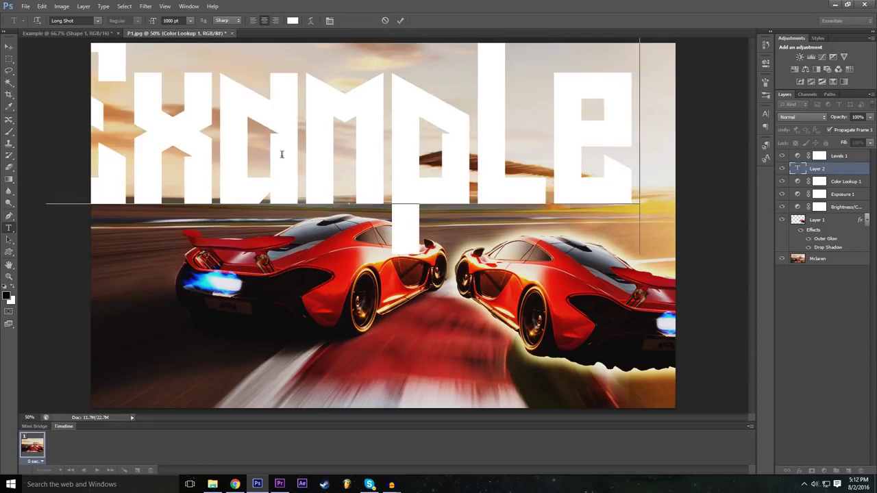
drag(234, 287, 280, 290)
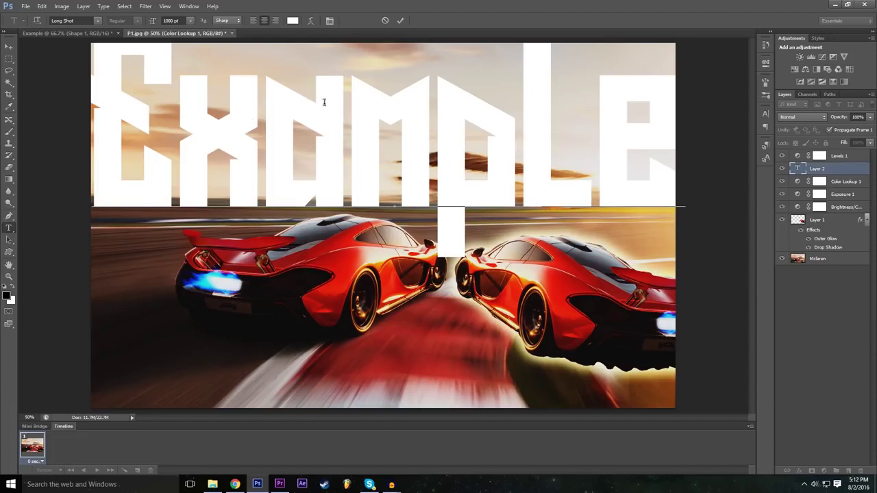
Select the whole "Example" text and change its font to Nexa Bold, trying Microsoft Tai Le first
double_click(376, 149)
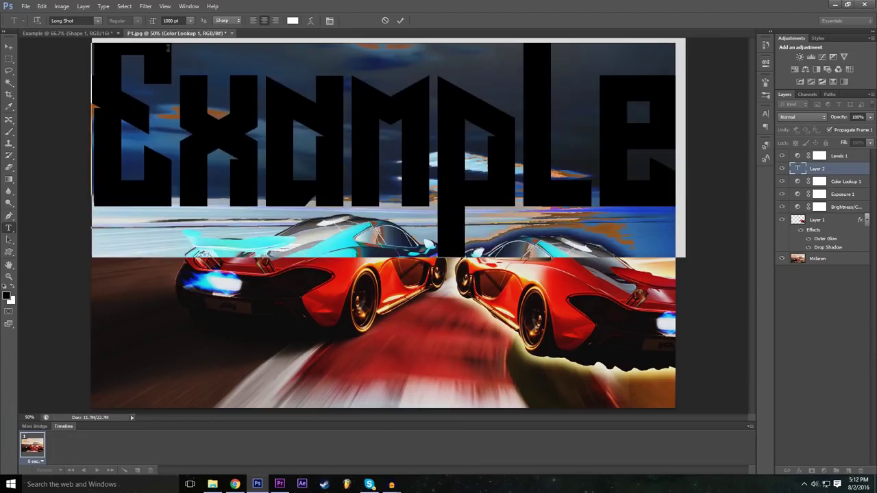
double_click(169, 20)
click(98, 21)
scroll(118, 217, down, 5)
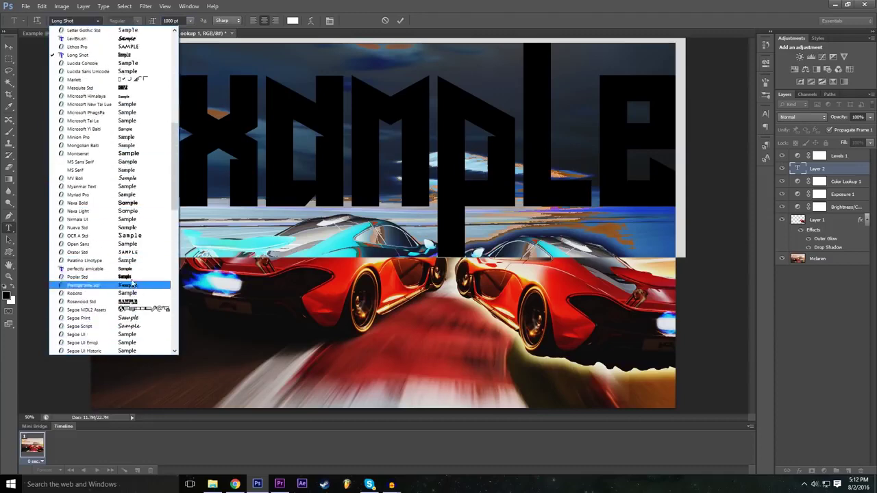
click(123, 121)
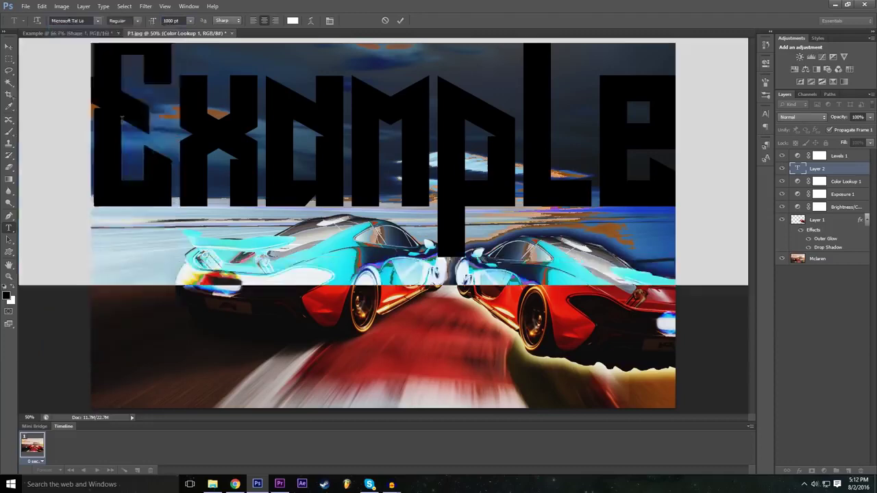
click(98, 20)
scroll(130, 151, up, 3)
click(134, 212)
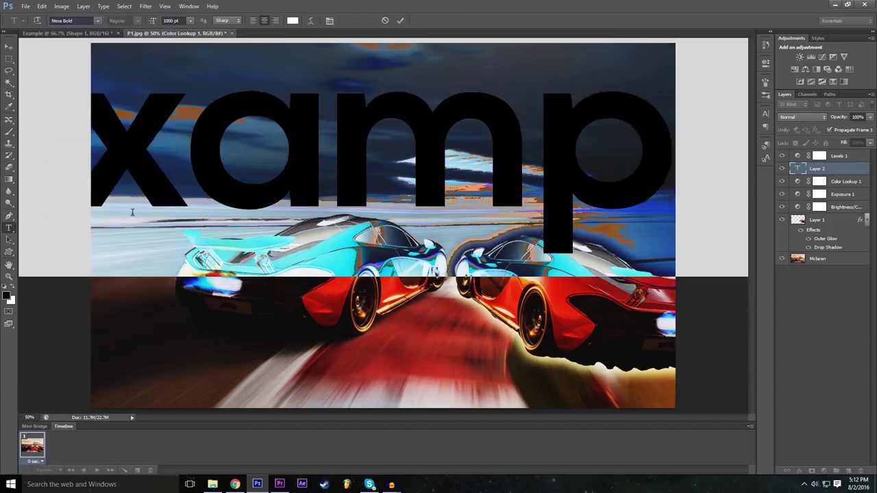
Try the 72 pt preset font size on the "Example" text
double_click(168, 20)
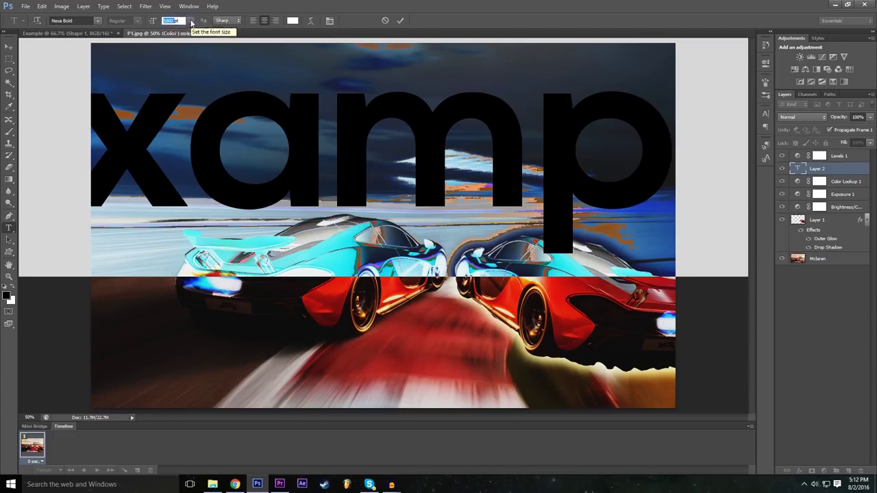
click(190, 21)
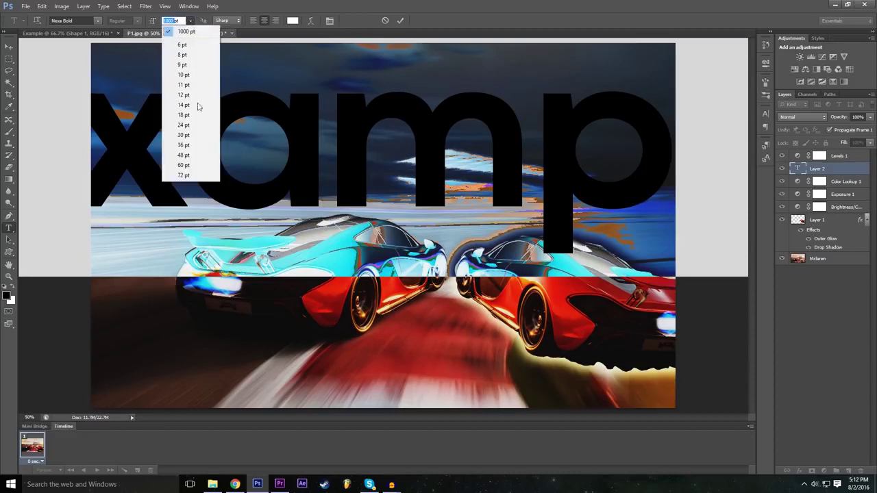
click(184, 175)
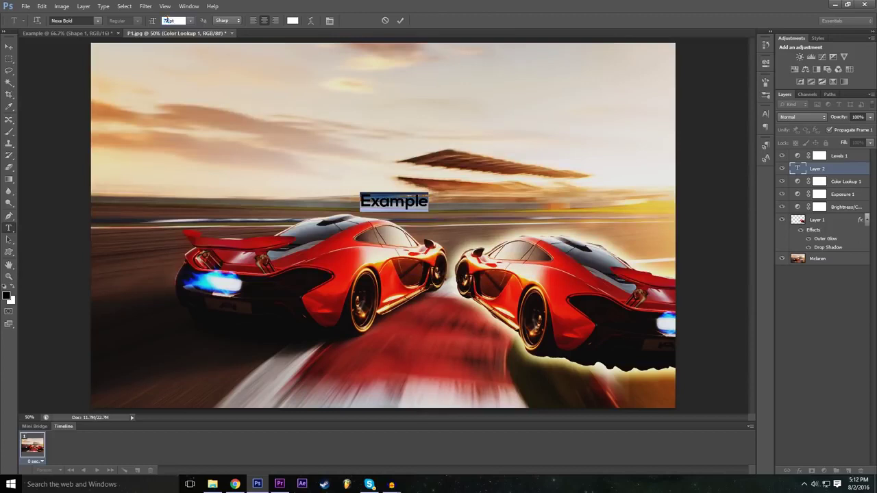
Set the "Example" text's size to 500 pt, move it up into the sky and commit the text
click(167, 21)
click(154, 21)
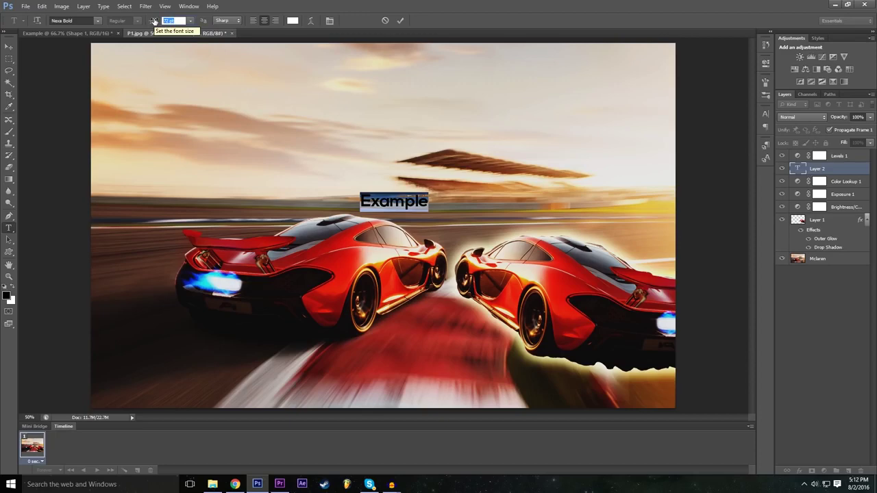
text(500)
drag(364, 301, 353, 235)
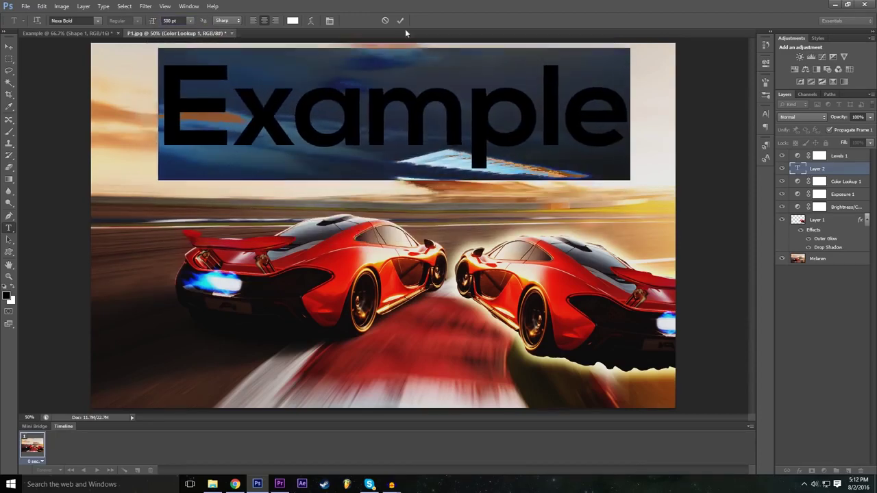
click(400, 21)
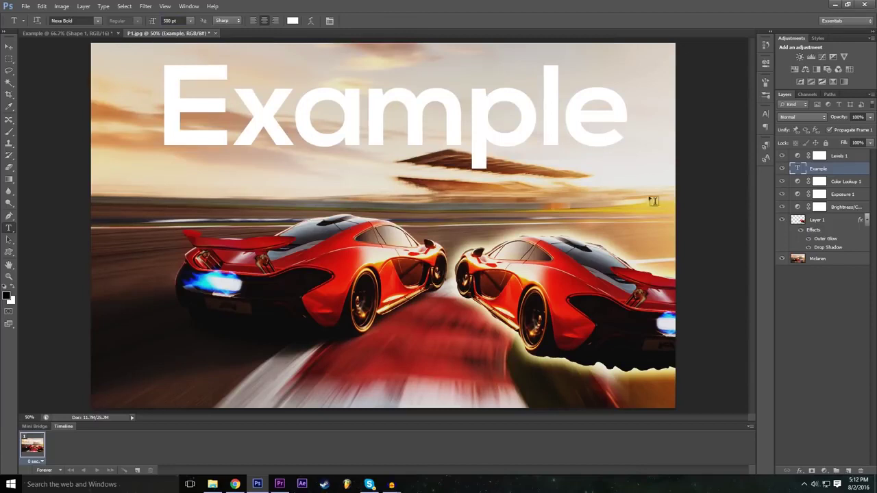
Move the Example text layer above Levels 1 and open its Blending Options
drag(833, 171, 832, 154)
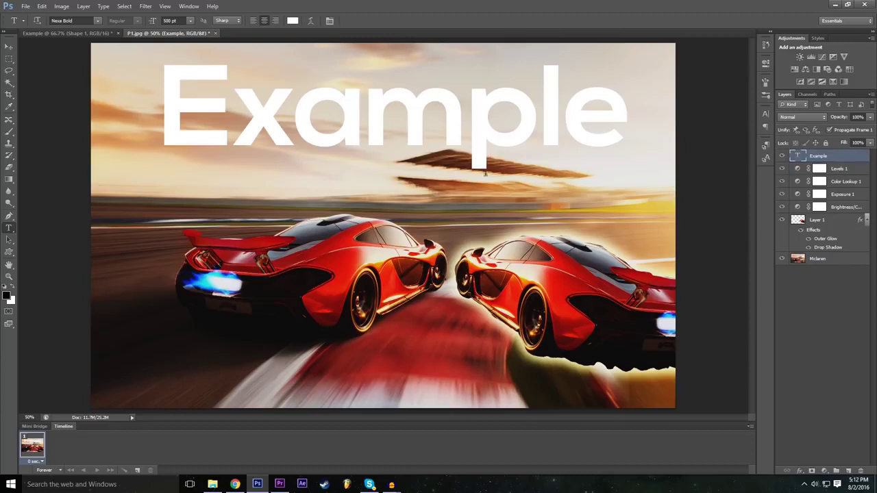
click(800, 471)
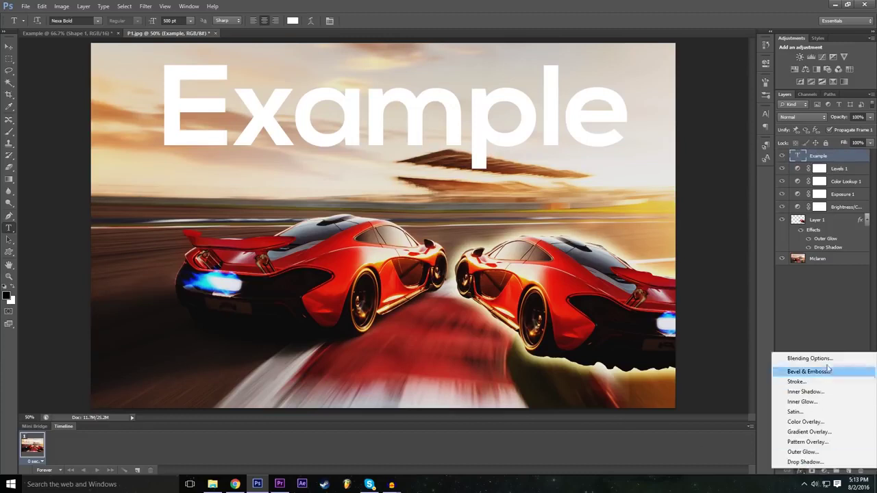
click(805, 359)
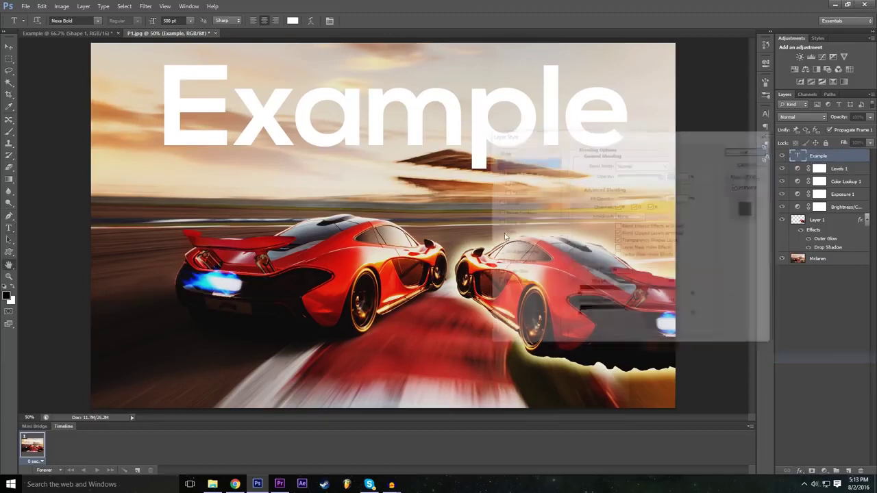
Try the Overlay, Difference and Exclusion blend modes on the Example text layer
click(625, 165)
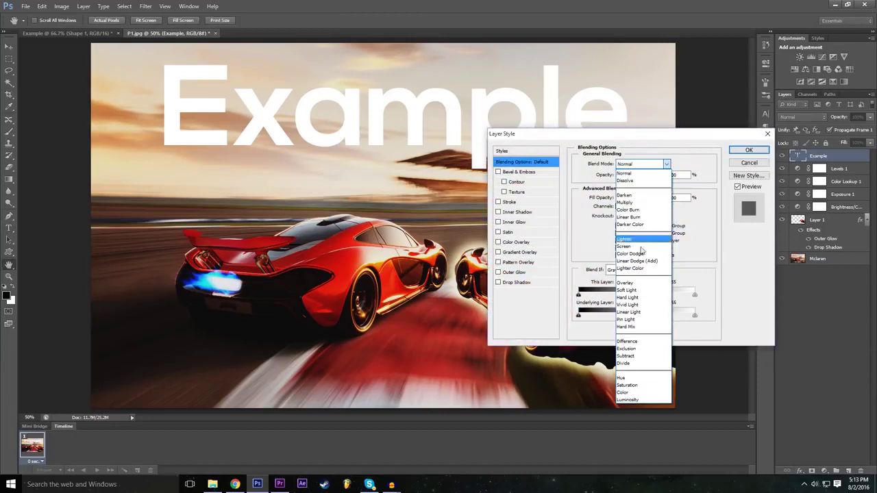
click(640, 286)
click(595, 179)
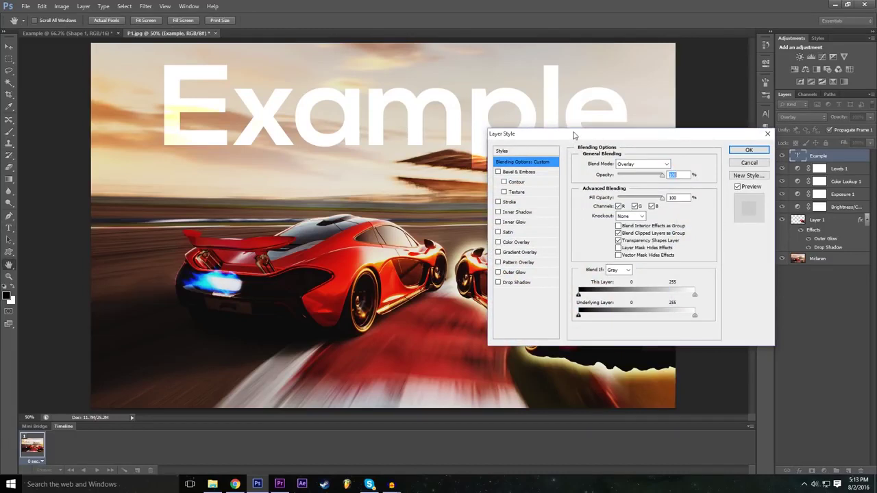
click(638, 164)
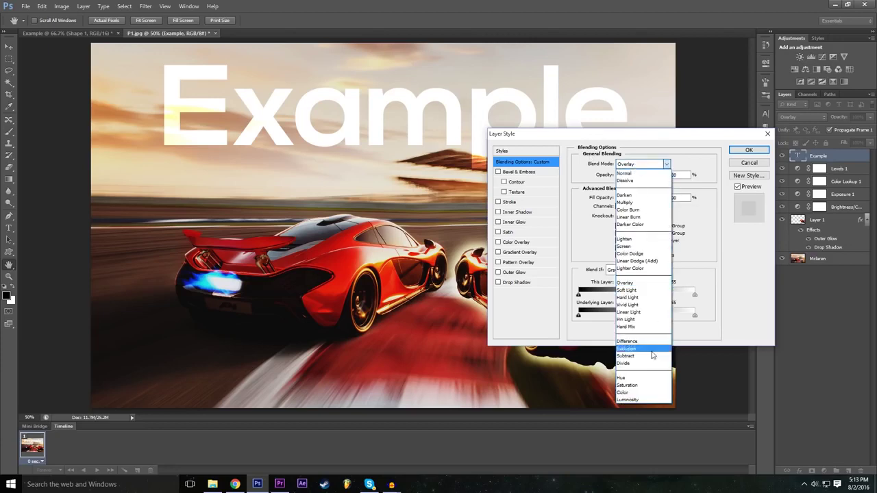
click(644, 342)
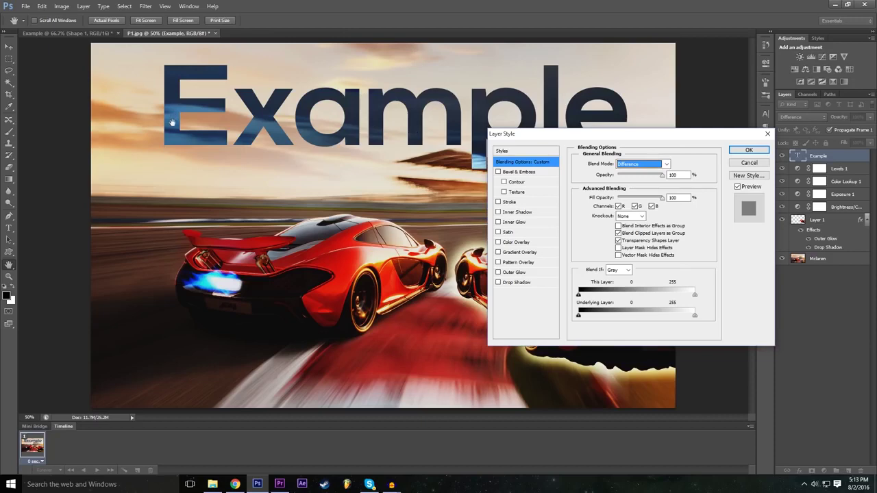
click(627, 165)
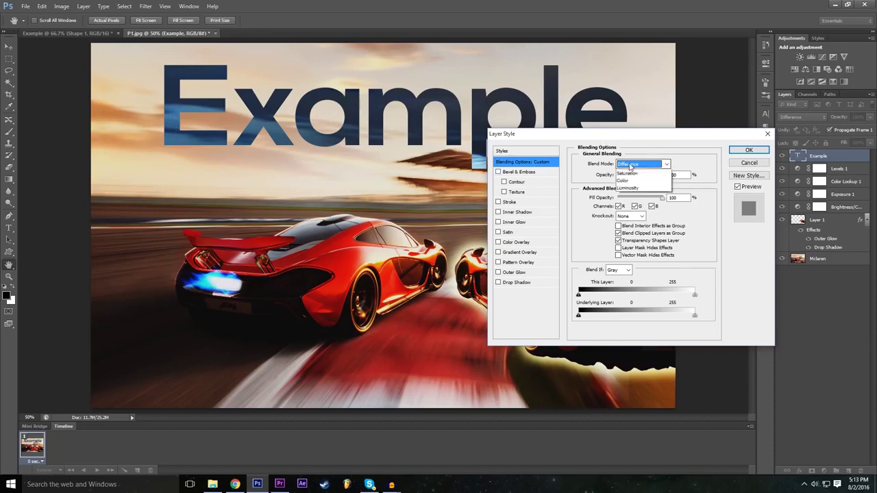
click(644, 341)
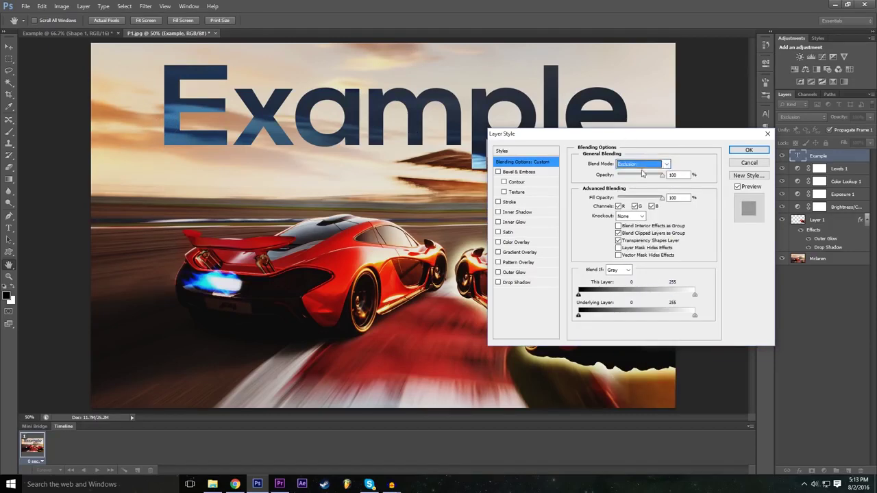
Try the Darken, Color Burn, Overlay and Vivid Light blend modes on the Example text layer
click(642, 165)
click(638, 196)
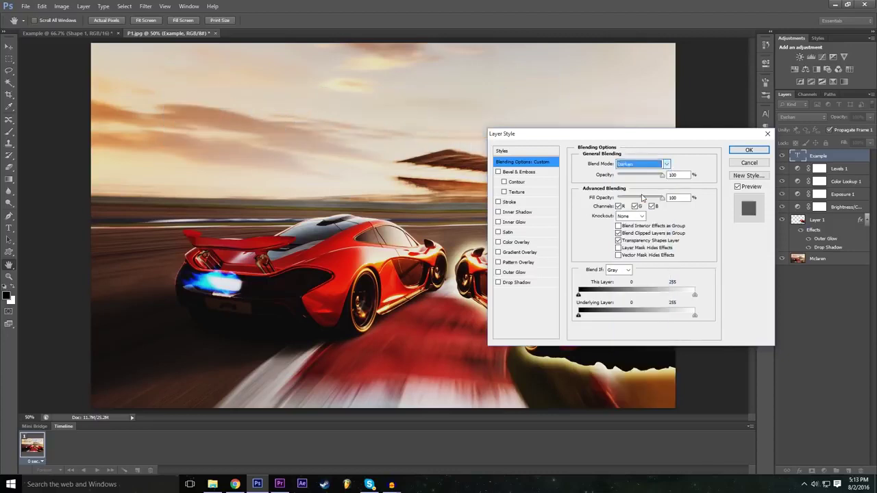
click(638, 165)
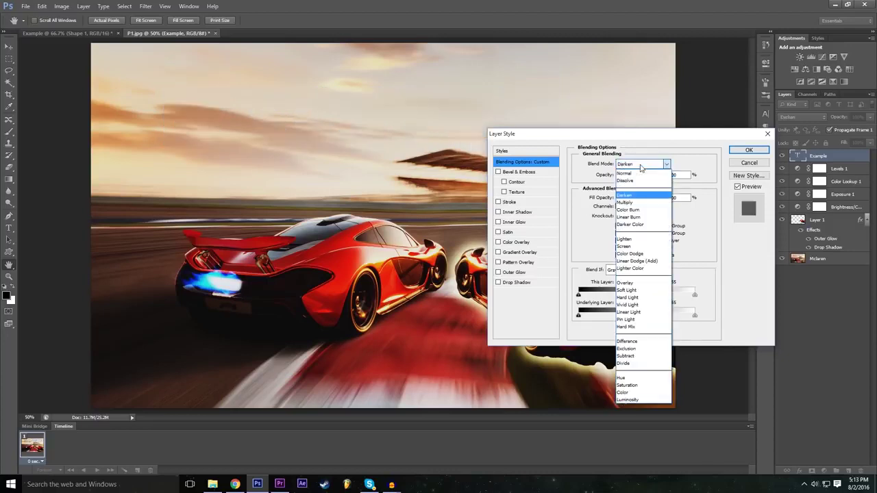
click(638, 209)
click(642, 168)
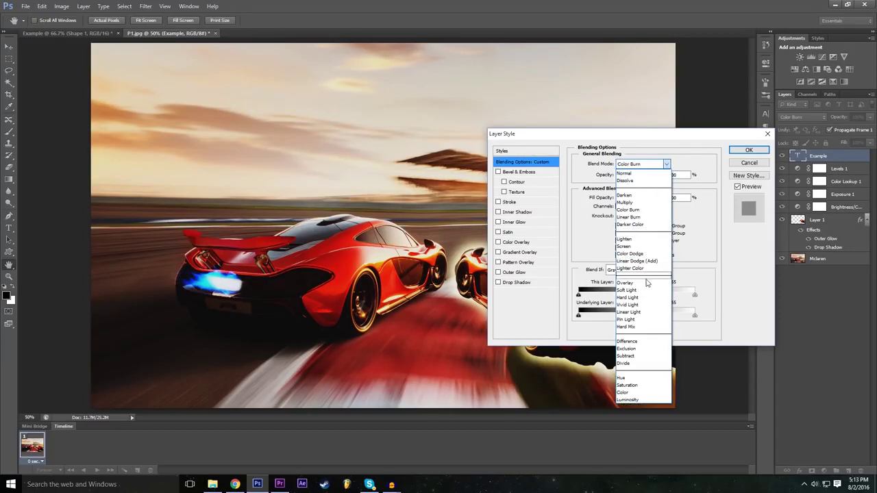
click(648, 282)
click(642, 166)
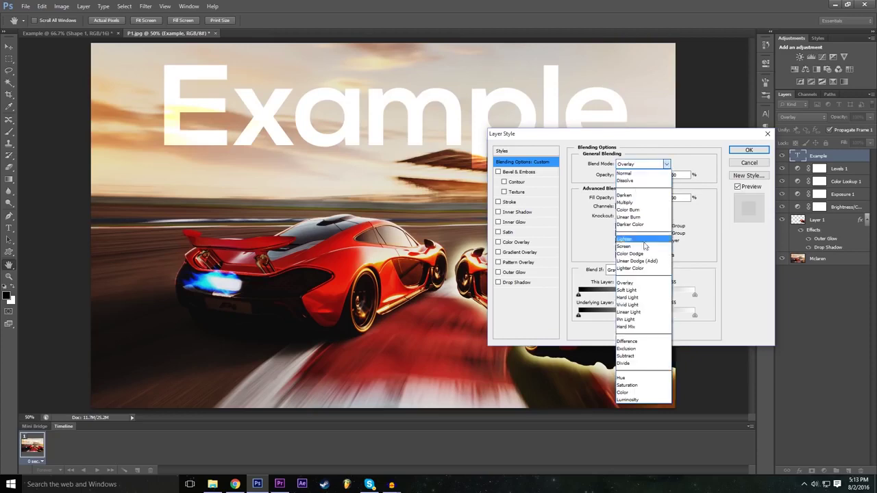
click(644, 306)
Apply the Difference blend mode to the Example text and move the text toward the upper-left corner of the image
click(642, 167)
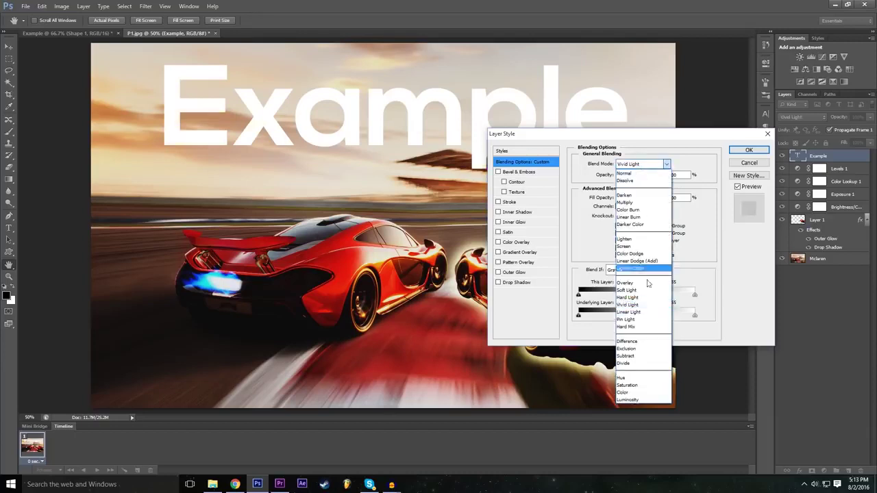
click(626, 341)
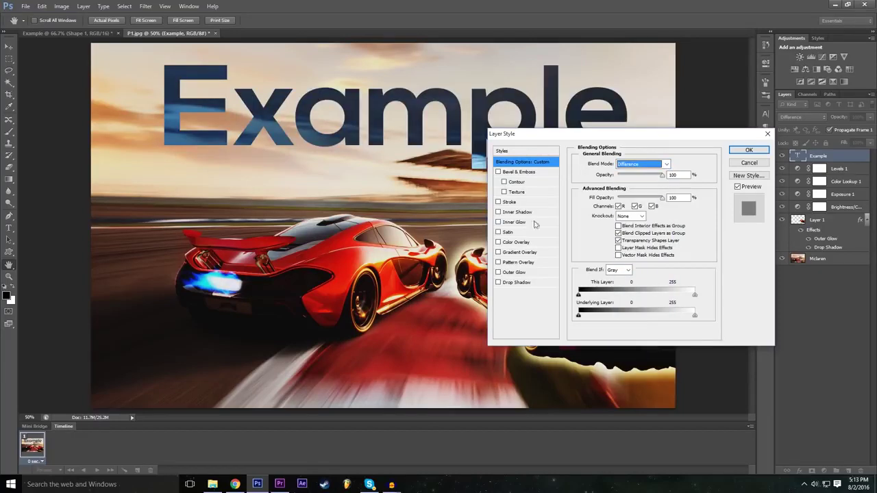
click(749, 150)
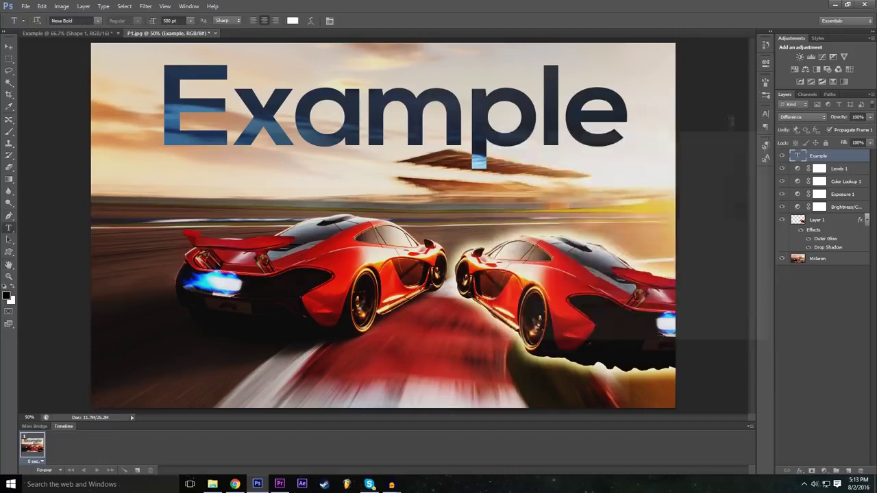
click(8, 46)
drag(325, 102, 259, 118)
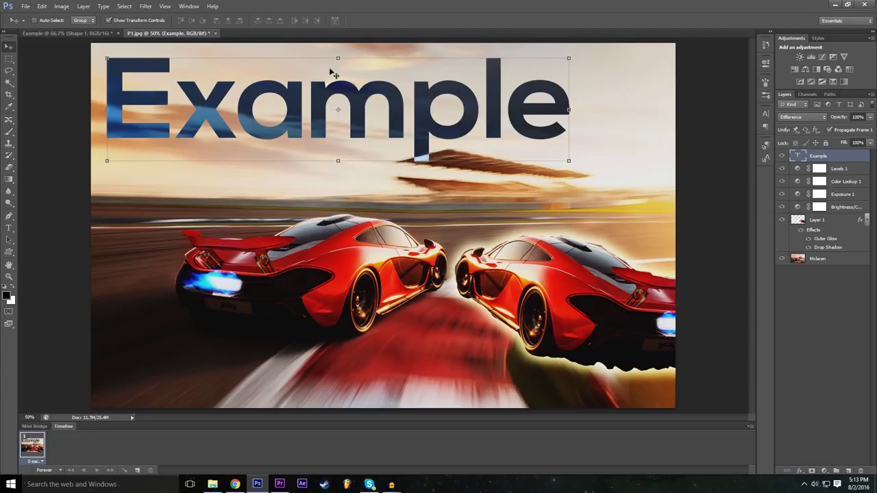
click(855, 320)
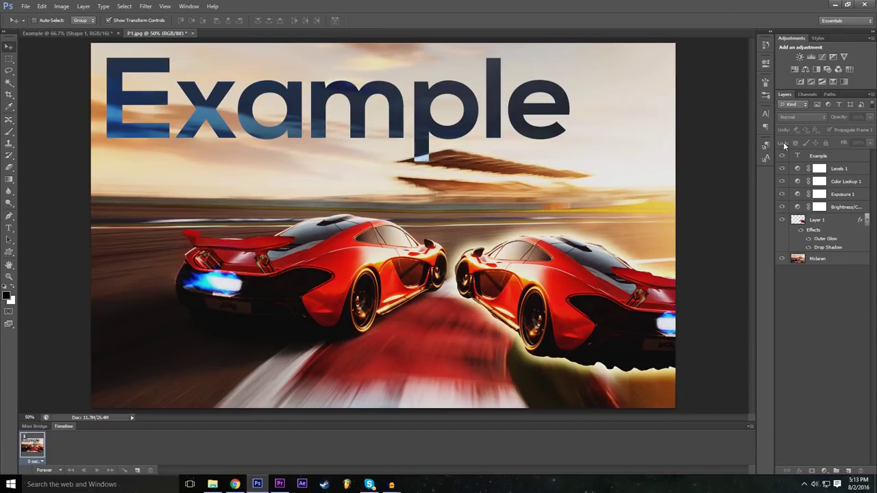
click(814, 159)
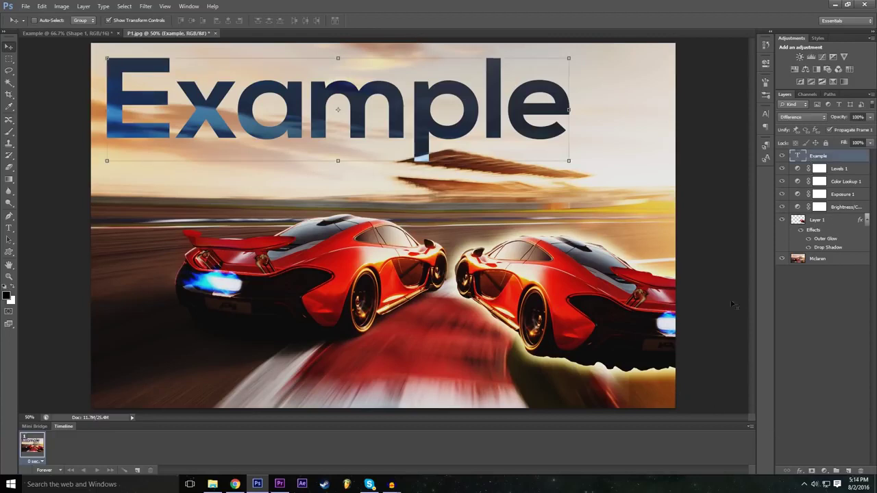
click(801, 472)
click(803, 472)
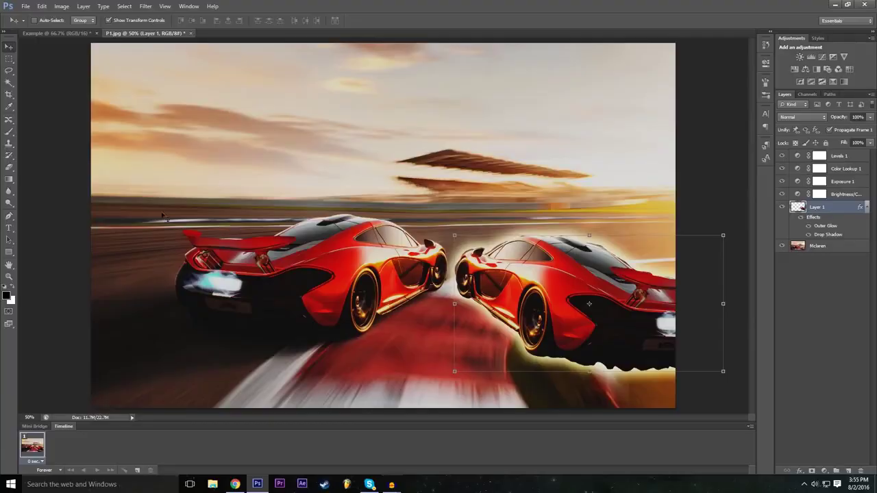
Set up the Eraser tool with a 100 px brush at 0% hardness
click(13, 170)
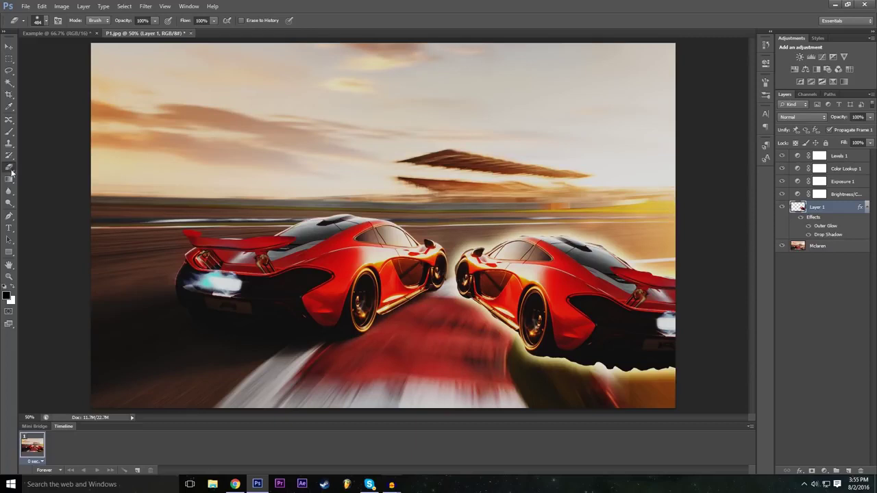
click(47, 23)
drag(28, 70, 14, 70)
drag(62, 48, 58, 47)
text(100)
key(Return)
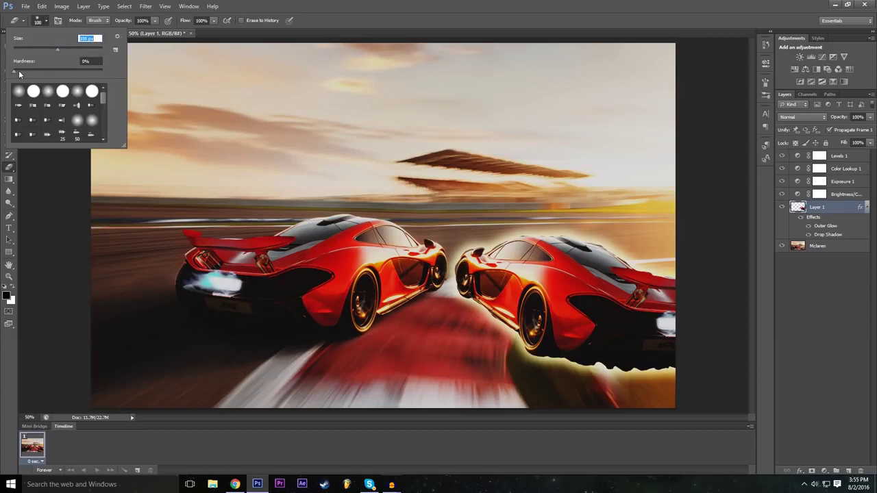
drag(19, 71, 66, 71)
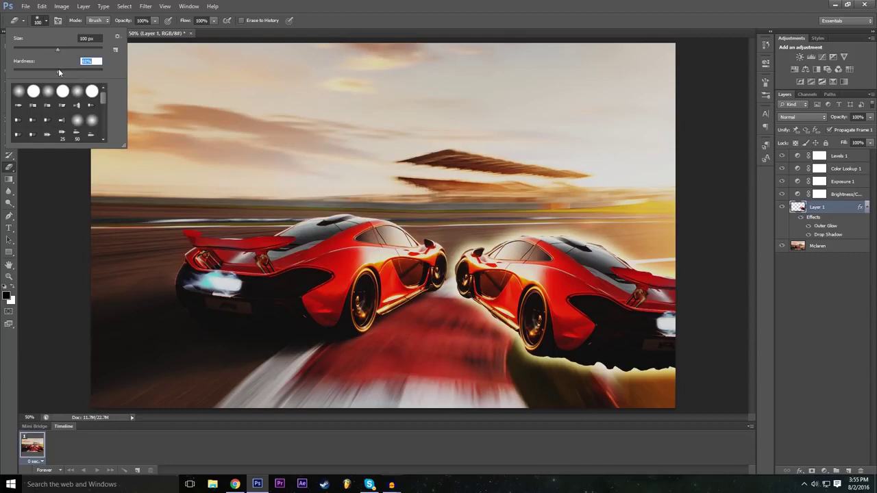
drag(29, 75, 20, 75)
click(420, 5)
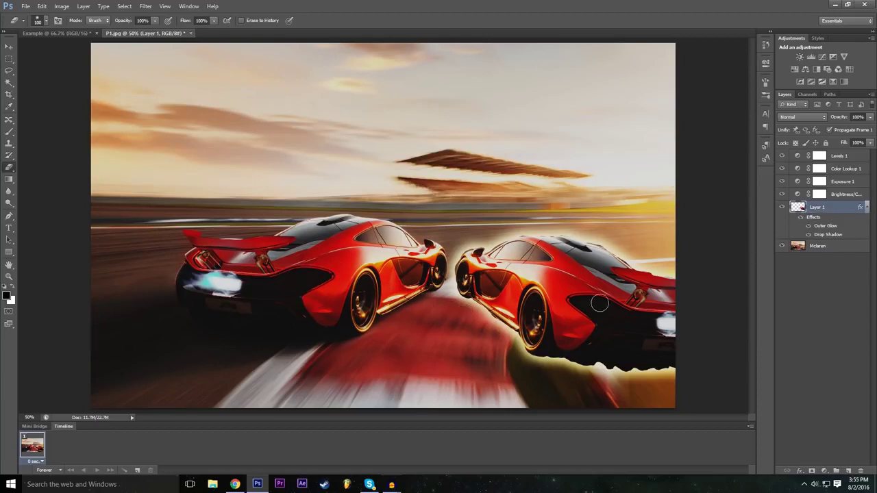
Erase with soft strokes across the glowing second car on Layer 1 and step back to undo it
mouse_move(470, 337)
mouse_down()
mouse_move(596, 205)
mouse_move(444, 346)
mouse_move(547, 255)
mouse_move(537, 242)
mouse_move(470, 243)
mouse_move(596, 264)
mouse_move(579, 245)
mouse_move(650, 323)
mouse_move(673, 318)
mouse_move(676, 275)
mouse_move(620, 265)
mouse_move(635, 298)
mouse_move(656, 311)
mouse_move(660, 300)
mouse_move(646, 310)
mouse_move(683, 327)
mouse_up()
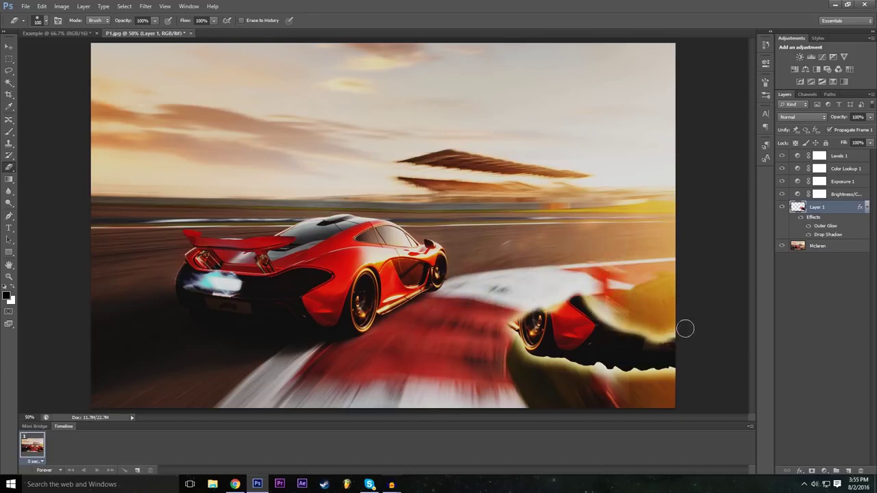
click(42, 6)
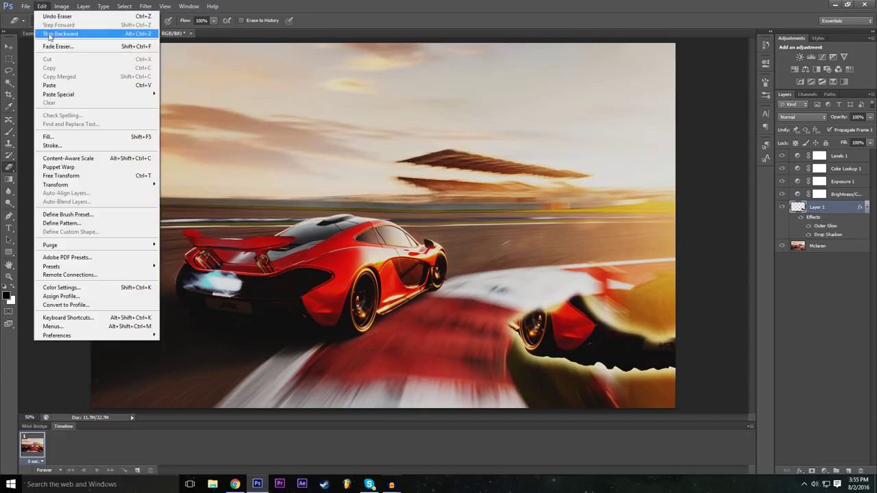
click(49, 35)
Set the Eraser's hardness to 100% and erase the front end of the glowing car on Layer 1
click(42, 21)
click(26, 70)
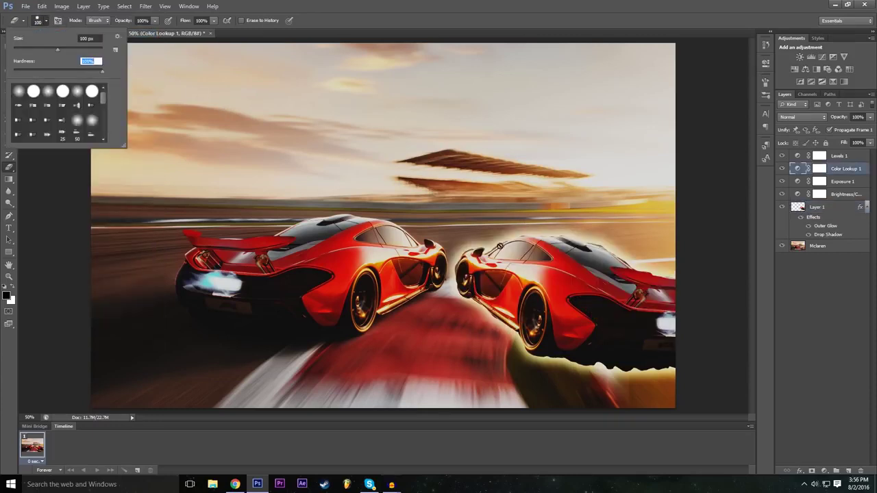
click(503, 5)
click(809, 206)
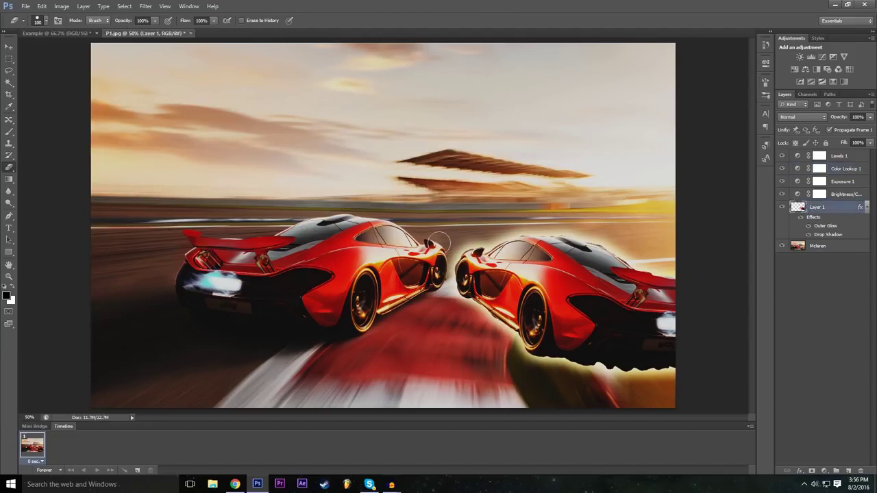
mouse_move(455, 311)
mouse_down()
mouse_move(497, 233)
mouse_move(462, 256)
mouse_move(540, 209)
mouse_move(469, 309)
mouse_move(549, 226)
mouse_move(448, 339)
mouse_up()
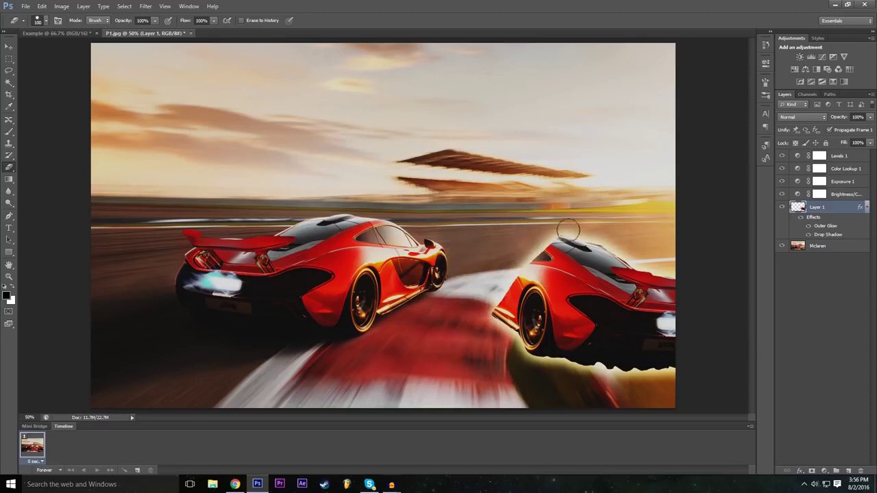
Lower the Eraser's hardness to 0% and erase soft strokes across the side and rear of the glowing car
click(47, 20)
click(57, 72)
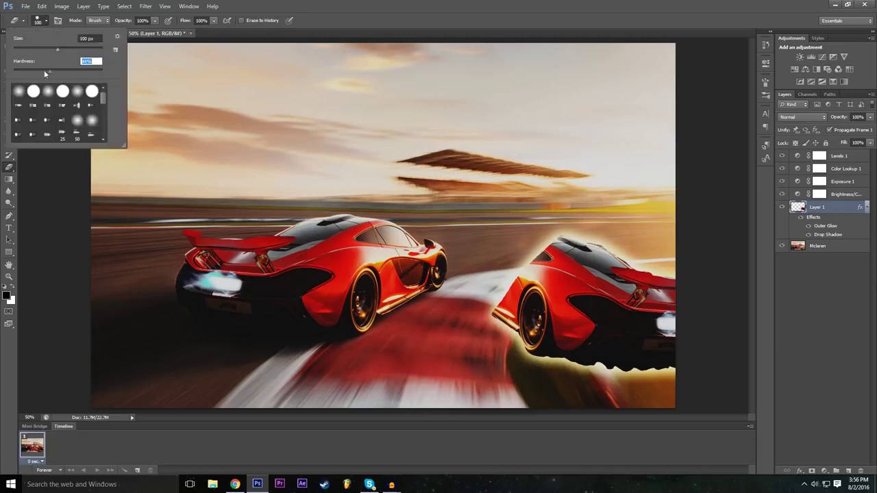
click(582, 222)
mouse_move(656, 257)
mouse_down()
mouse_move(544, 361)
mouse_move(596, 324)
mouse_move(652, 254)
mouse_up()
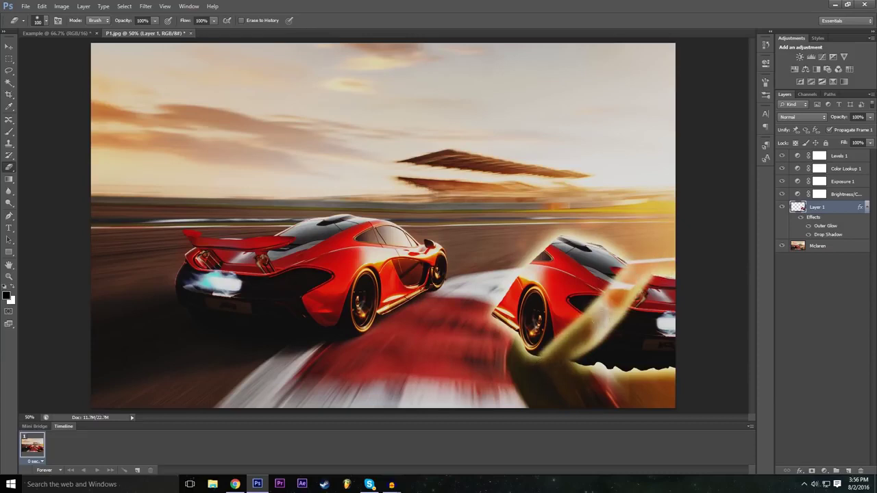
mouse_move(588, 308)
mouse_down()
mouse_move(578, 309)
mouse_move(590, 313)
mouse_up()
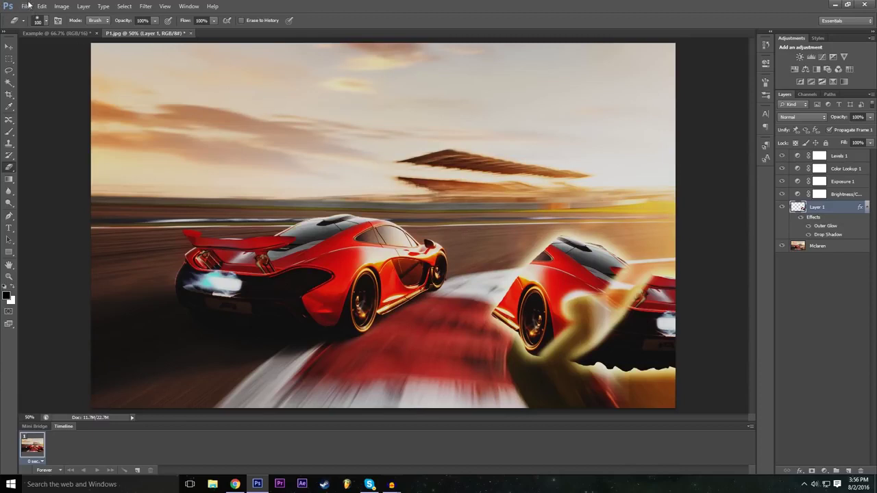
Choose the 59 px preset brush for the Eraser and erase most of the remaining glowing car on Layer 1
click(45, 20)
scroll(63, 106, down, 5)
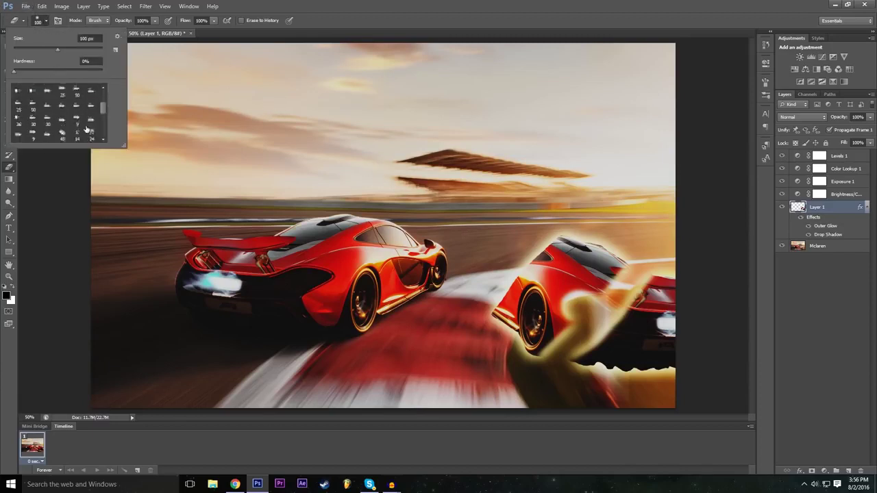
click(92, 103)
click(62, 103)
mouse_move(552, 281)
mouse_down()
mouse_move(569, 291)
mouse_move(541, 308)
mouse_move(534, 284)
mouse_move(558, 255)
mouse_move(574, 251)
mouse_up()
mouse_move(624, 294)
mouse_down()
mouse_move(634, 317)
mouse_move(658, 322)
mouse_move(661, 353)
mouse_move(574, 356)
mouse_up()
mouse_move(569, 349)
mouse_down()
mouse_move(511, 339)
mouse_move(490, 305)
mouse_move(514, 288)
mouse_move(515, 302)
mouse_move(523, 299)
mouse_move(526, 288)
mouse_move(536, 307)
mouse_move(552, 246)
mouse_move(531, 261)
mouse_move(562, 240)
mouse_move(544, 257)
mouse_move(603, 274)
mouse_move(645, 328)
mouse_move(651, 357)
mouse_up()
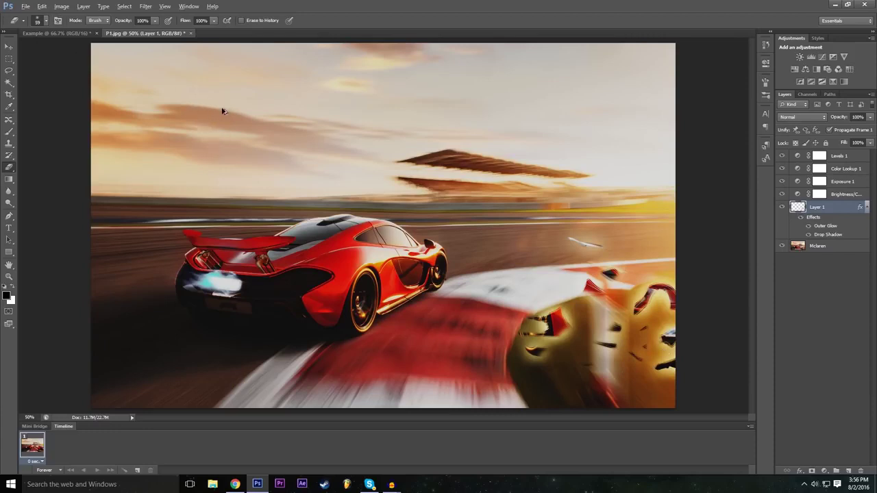
Undo the eraser strokes on Layer 1 to restore the whole glowing car
key(ctrl+z)
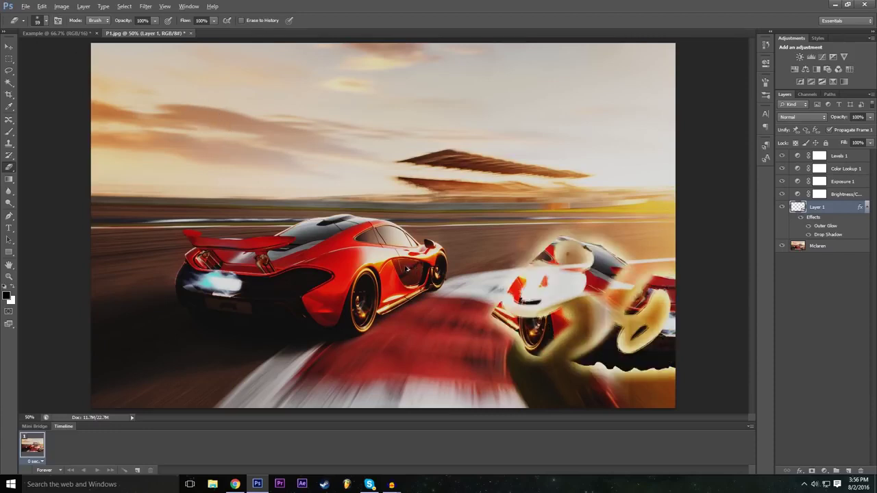
key(ctrl+z)
key(ctrl+alt+z)
key(ctrl+alt+z)
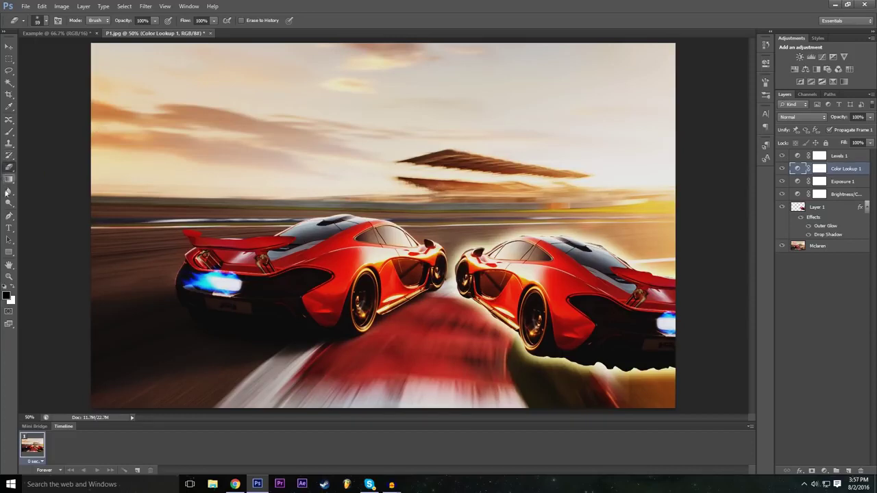
Activate the Pen tool in Path mode with the P1.jpg document in front
click(9, 218)
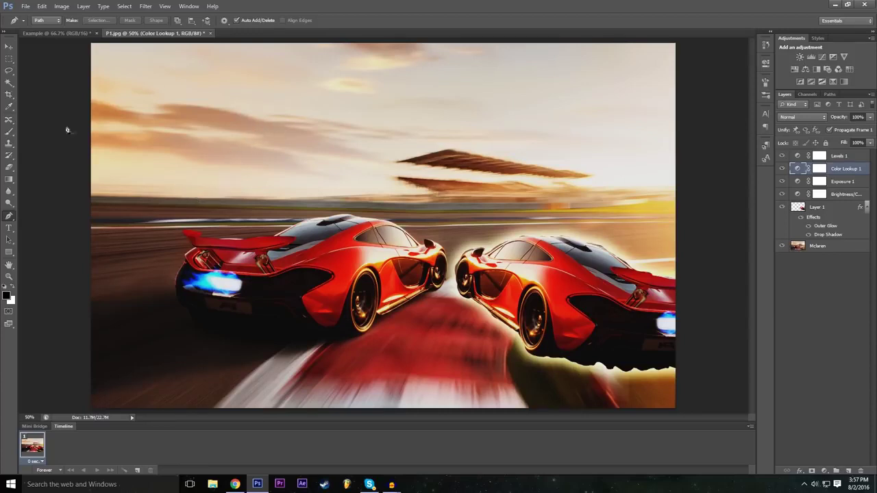
click(84, 34)
click(151, 33)
click(26, 6)
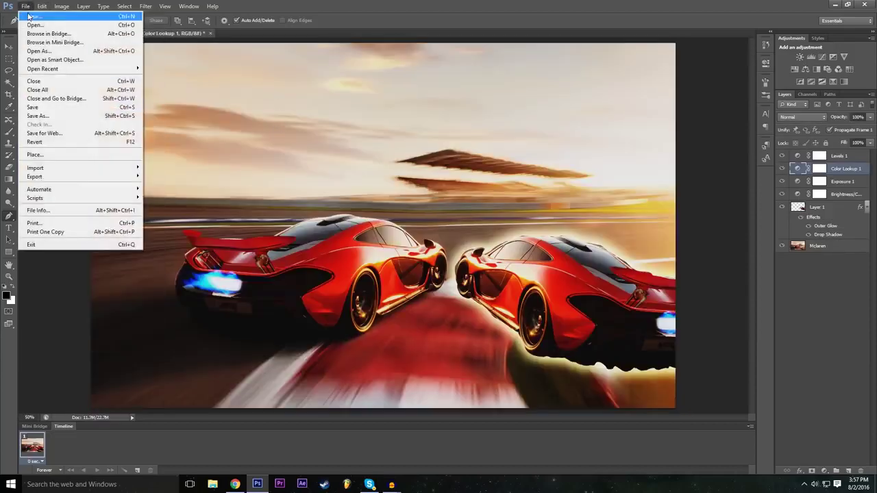
click(29, 14)
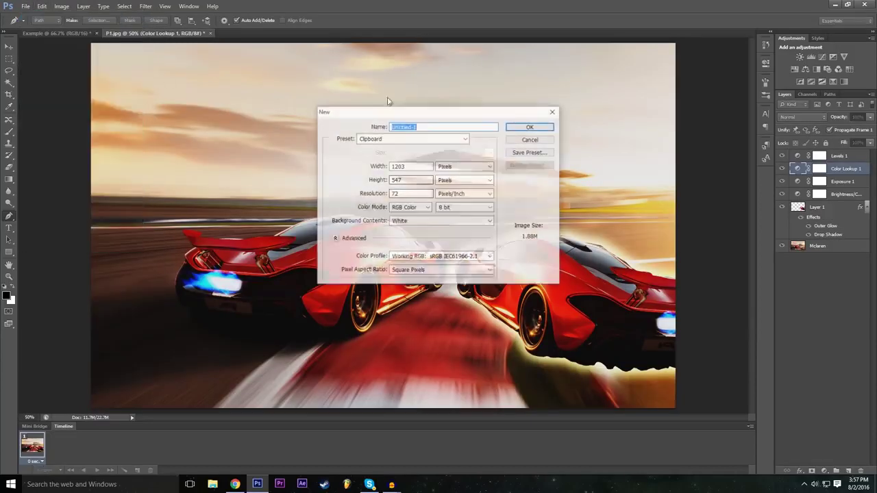
click(425, 168)
double_click(425, 168)
text(1920)
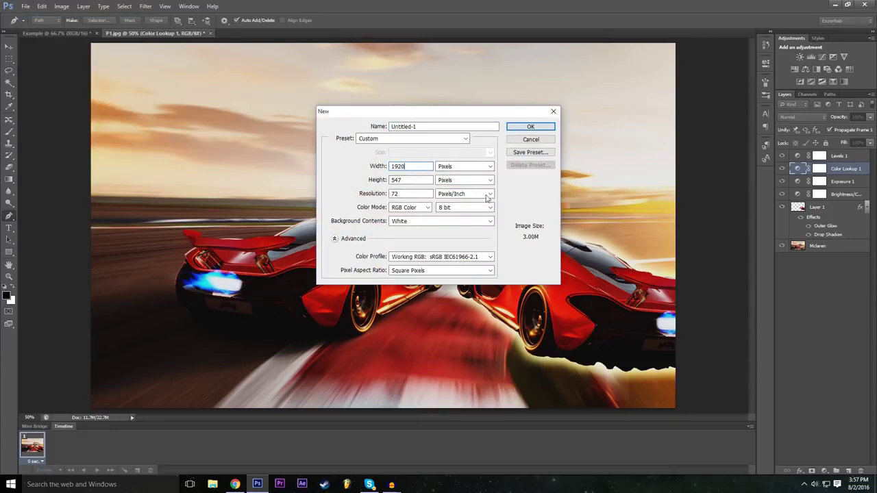
click(399, 180)
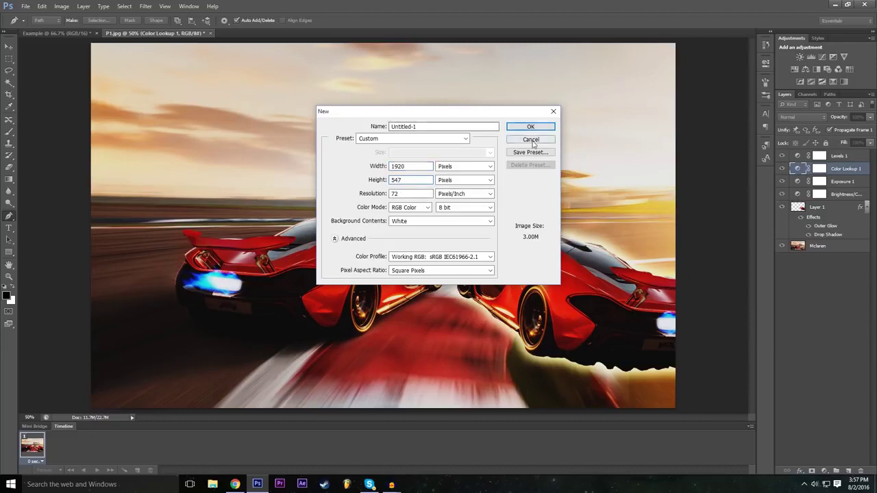
click(531, 140)
Switch to the Example document, select its Background layer, and toggle the Rectangle 1 layer's visibility off and on
click(58, 32)
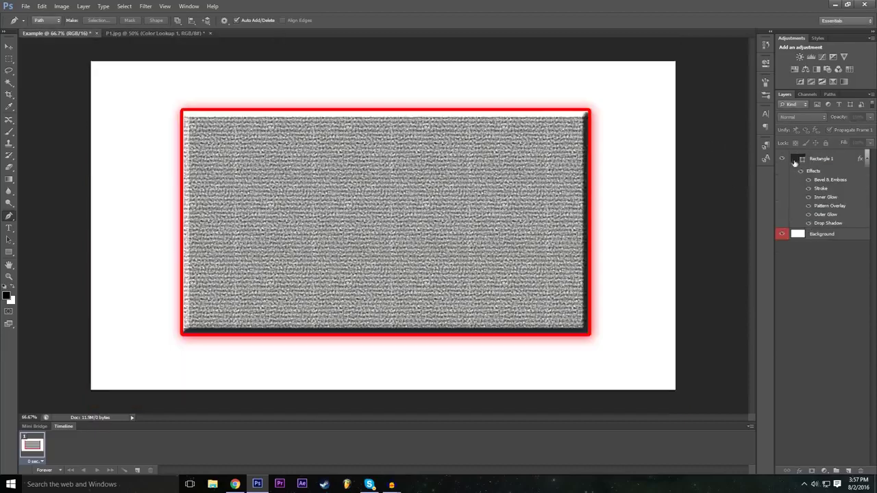
click(782, 159)
click(820, 234)
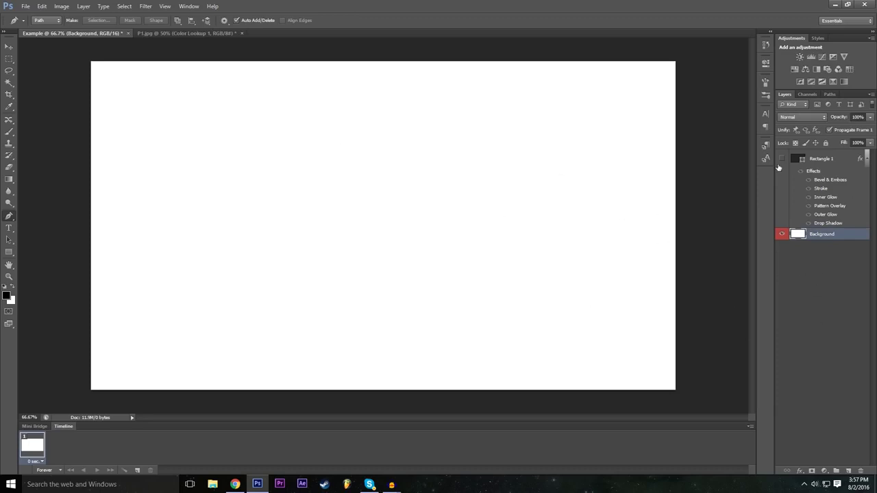
click(782, 159)
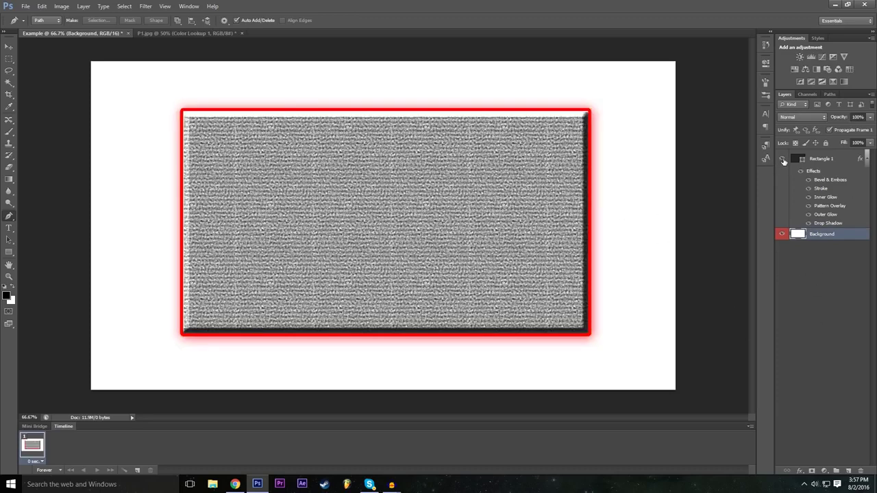
Hide the Rectangle 1 layer and place a path's first anchor point in the upper-left area of the white canvas
click(782, 158)
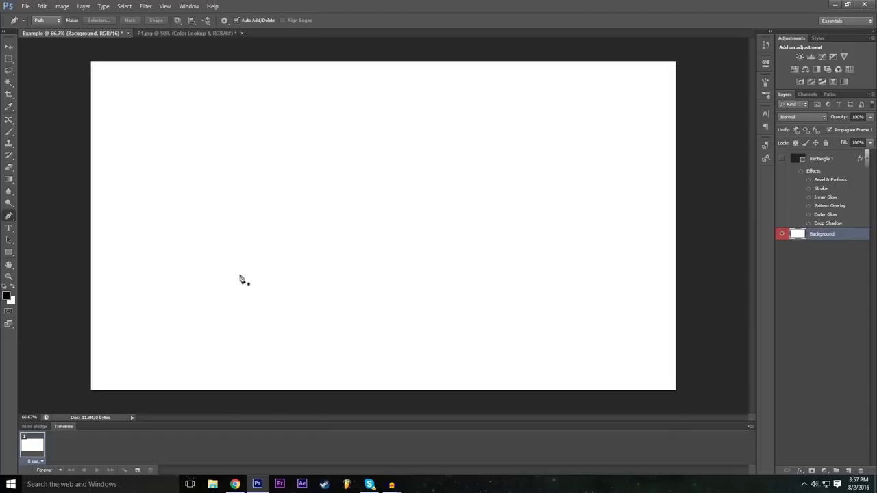
click(243, 133)
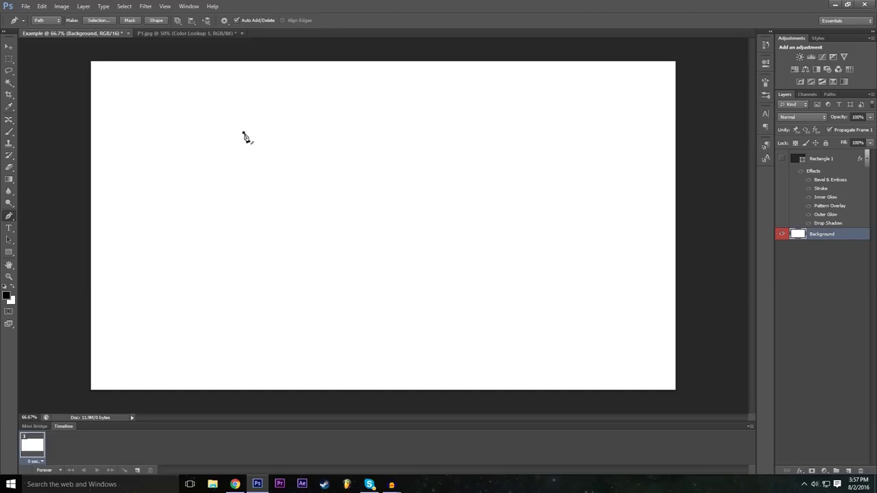
click(389, 130)
click(241, 231)
click(406, 231)
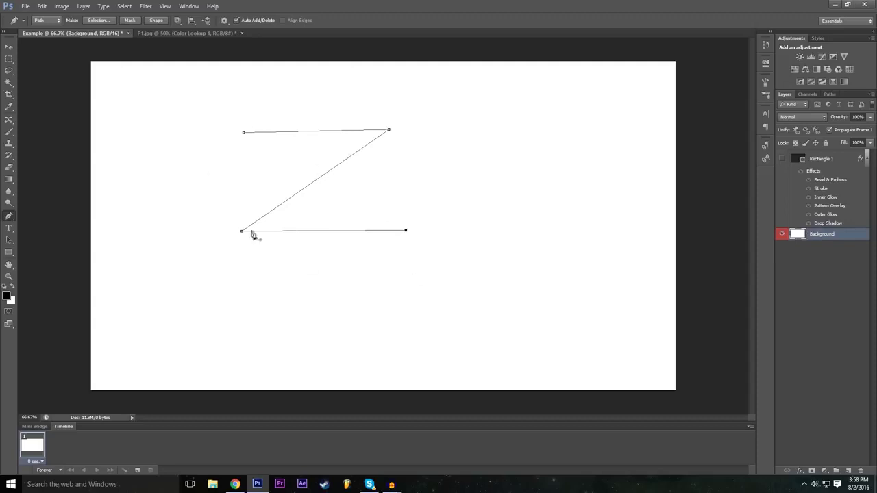
key(ctrl+z)
key(ctrl+alt+z)
key(ctrl+alt+z)
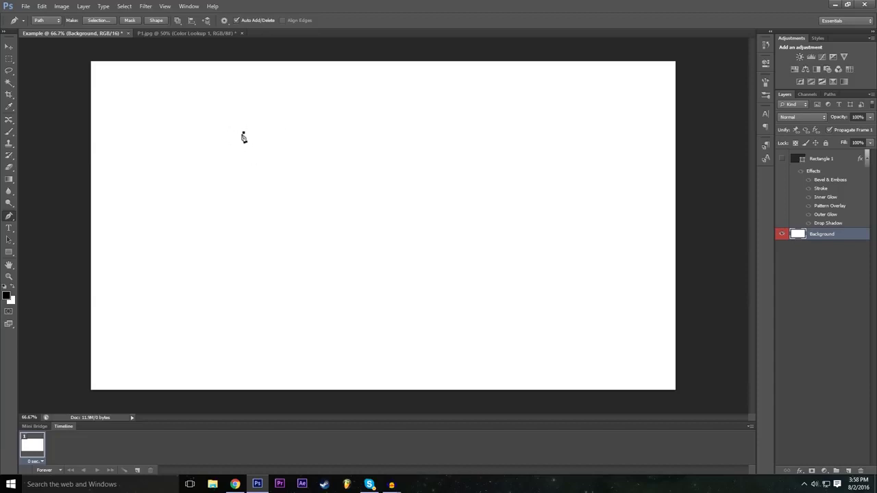
Extend the path with a straight horizontal upper edge, a long diagonal down to the lower left, and a horizontal base edge, forming a Z
click(389, 133)
click(41, 5)
click(61, 12)
click(390, 134)
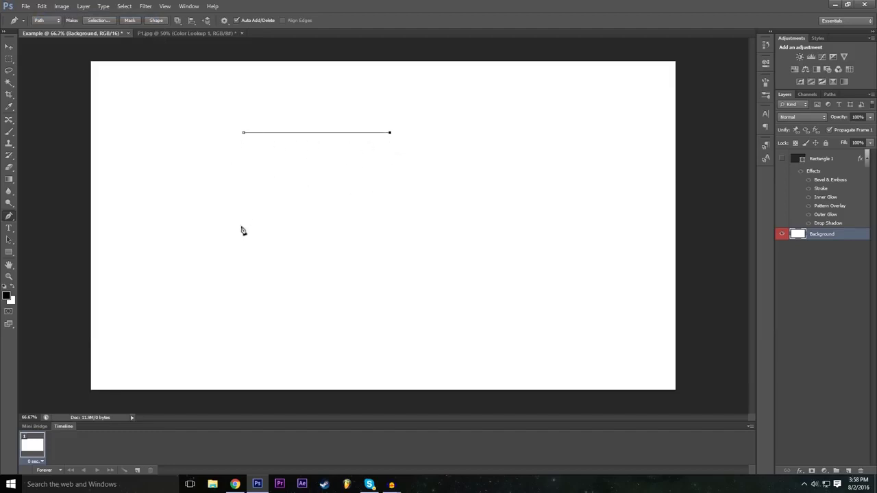
click(289, 234)
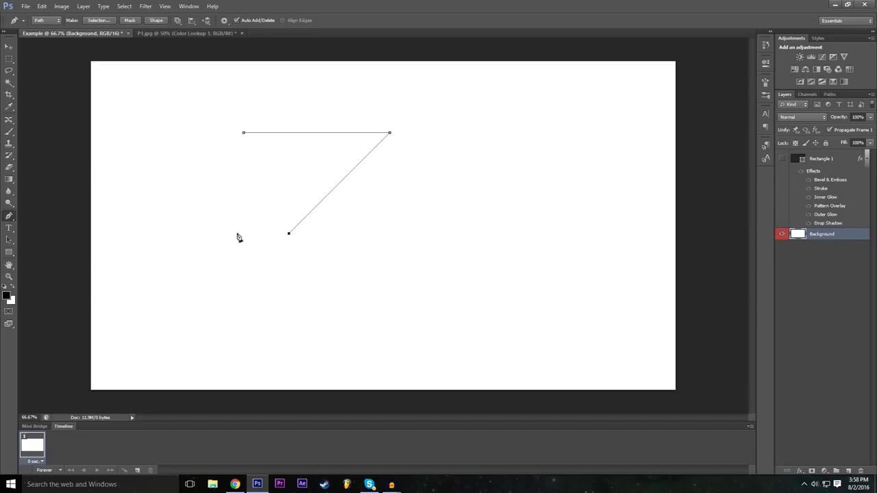
ctrl+click(288, 237)
drag(289, 235, 242, 273)
click(401, 272)
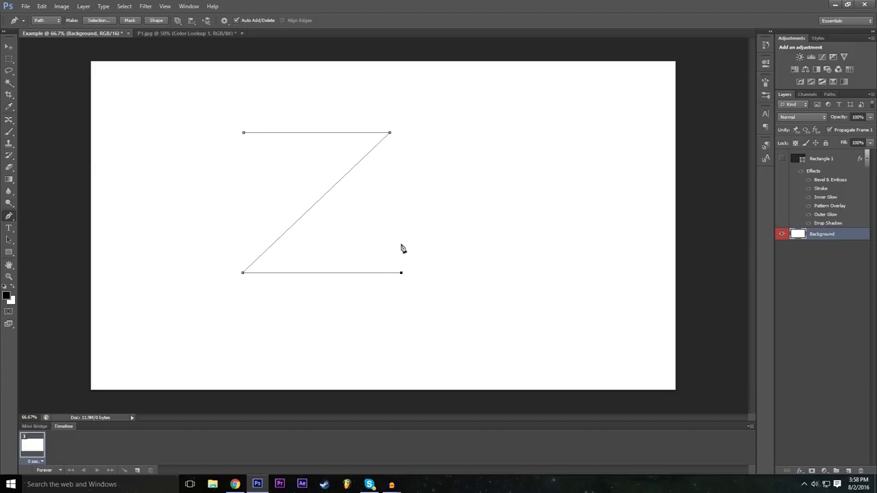
Thicken the Z by tracing its second side from the base's right end up the diagonal and back beside the first anchor
click(402, 246)
click(302, 244)
click(413, 133)
drag(413, 134, 428, 123)
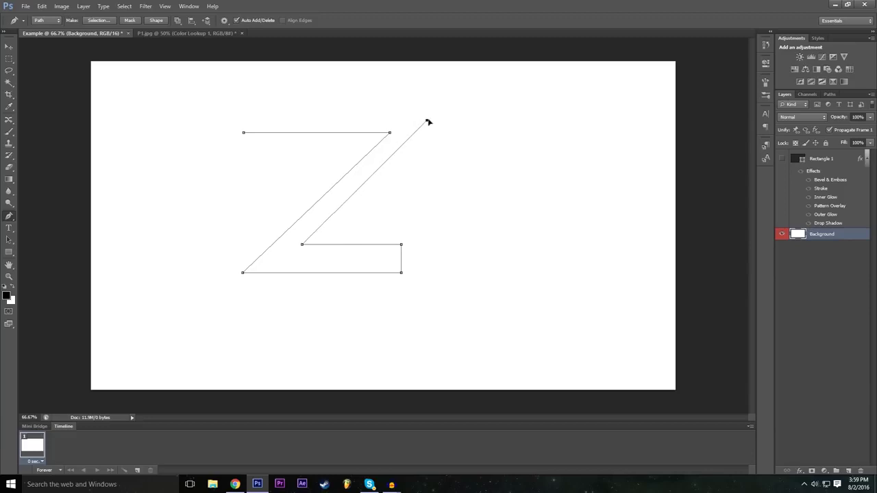
click(245, 119)
Define the Z-shaped path as a custom shape named Z
right_click(302, 270)
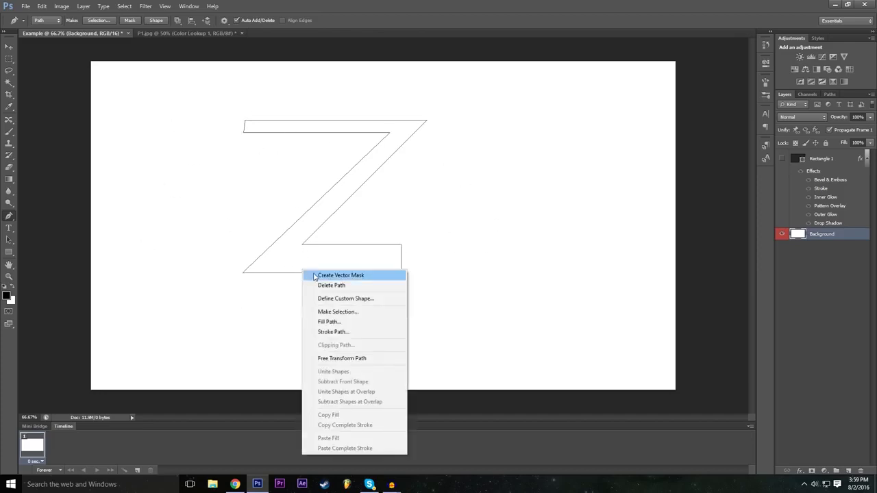
click(363, 302)
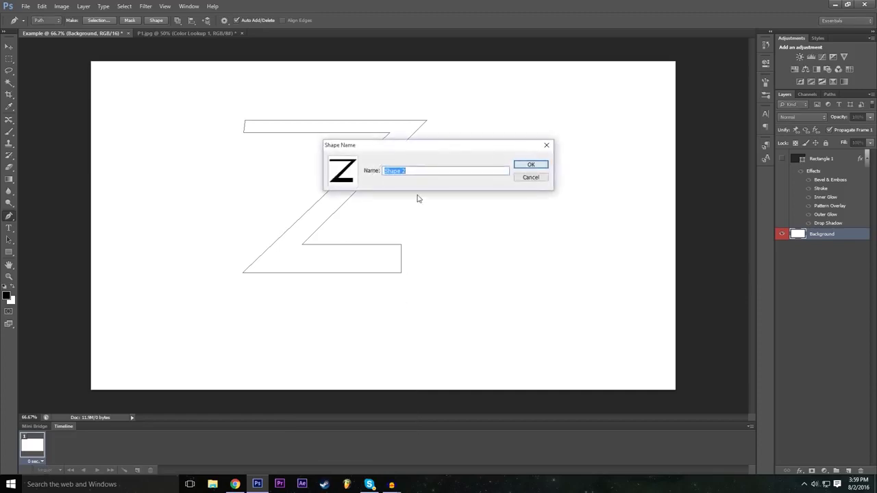
text(Z)
key(Return)
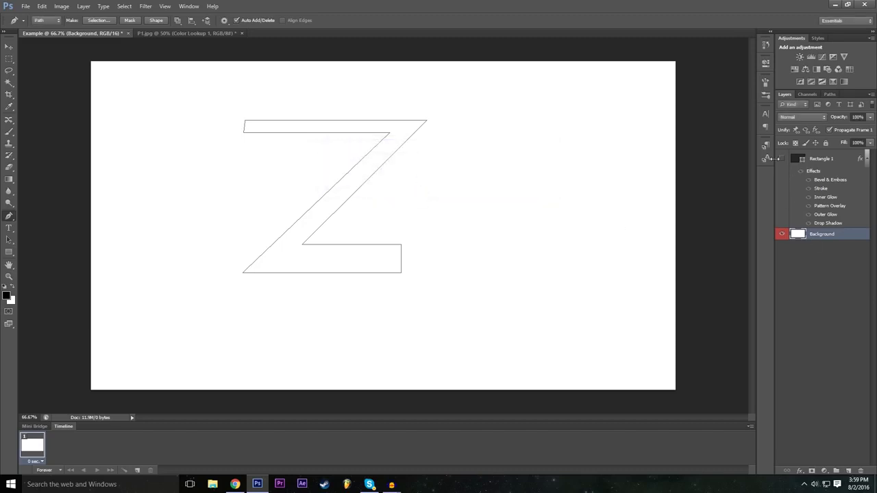
Activate the Custom Shape tool and choose the saved Z shape from the shape presets
drag(8, 252, 26, 297)
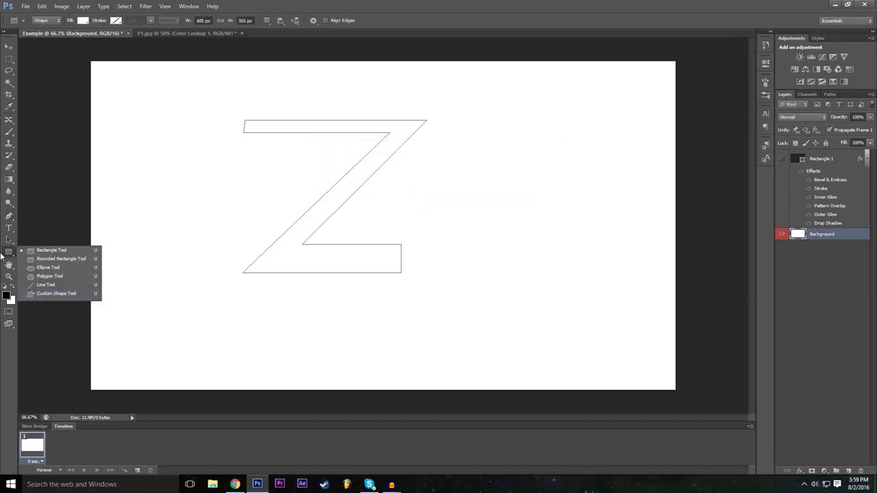
click(50, 293)
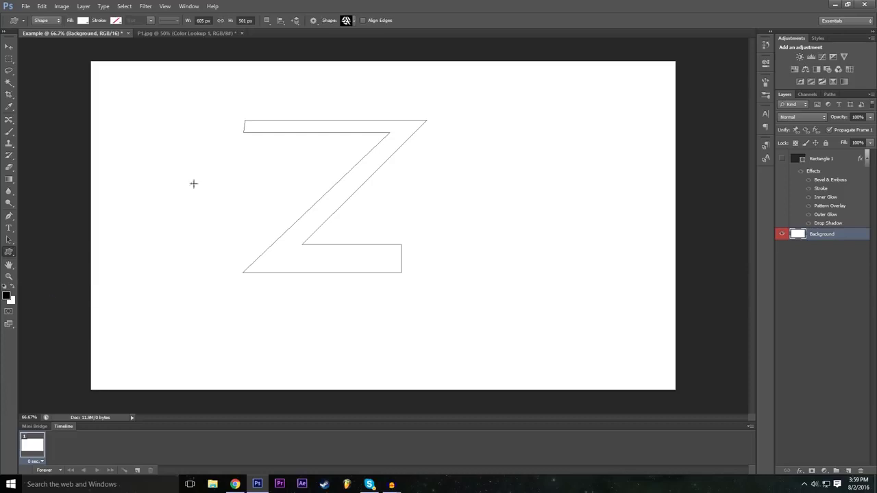
click(354, 22)
scroll(355, 72, up, 3)
scroll(353, 79, down, 3)
scroll(355, 68, up, 3)
scroll(349, 76, down, 3)
click(348, 87)
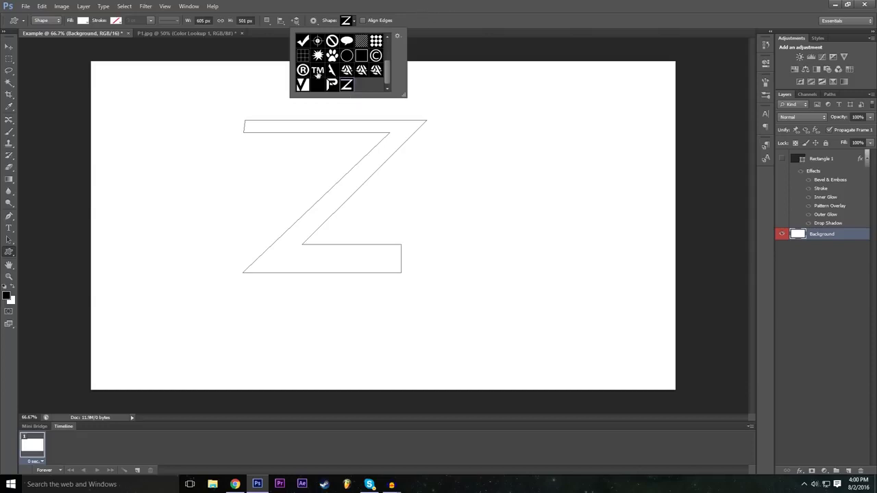
click(354, 21)
Create the Z custom shape at 605 × 501 px and move it near the middle of the canvas
click(373, 229)
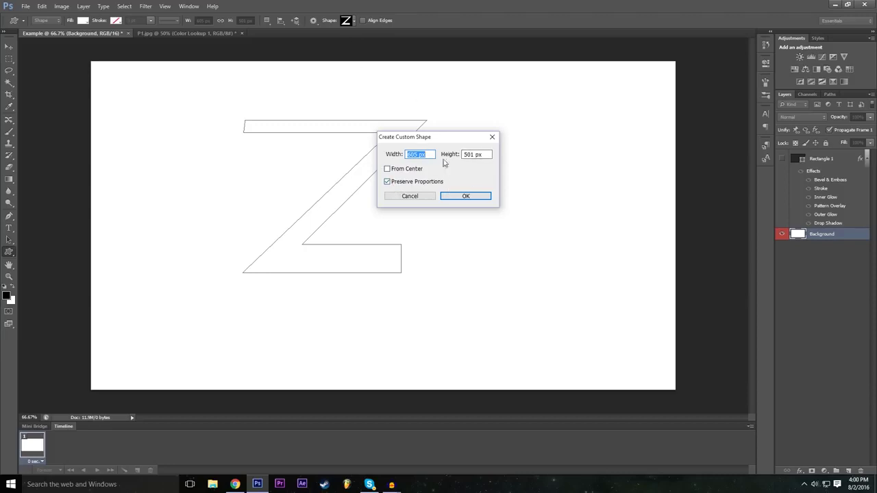
click(465, 196)
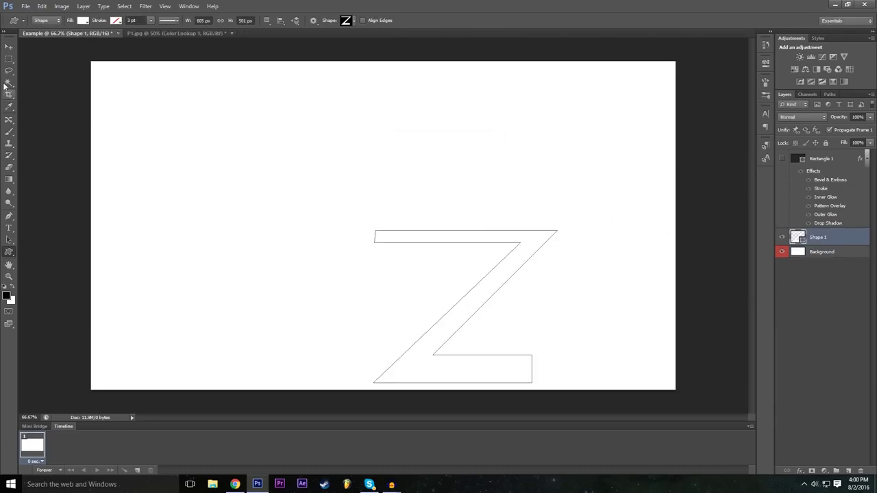
click(9, 46)
drag(446, 264, 343, 199)
drag(400, 226, 411, 250)
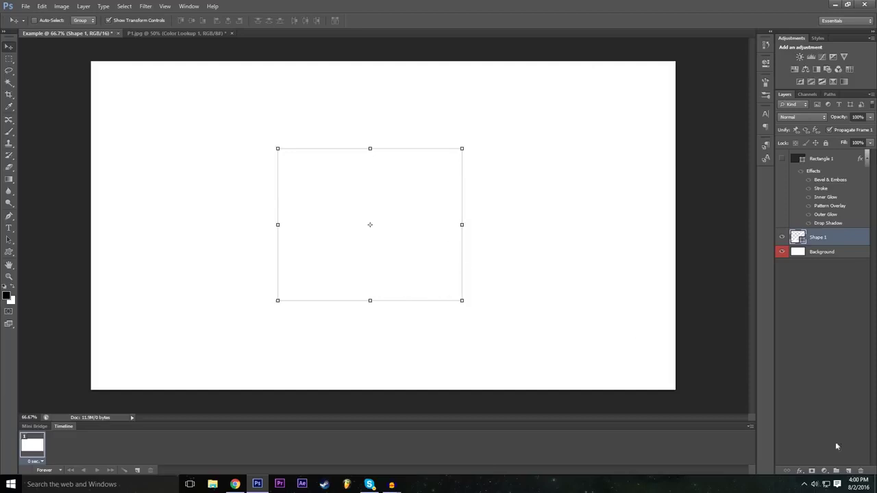
Apply a black Color Overlay layer style to the Shape 1 layer
click(799, 471)
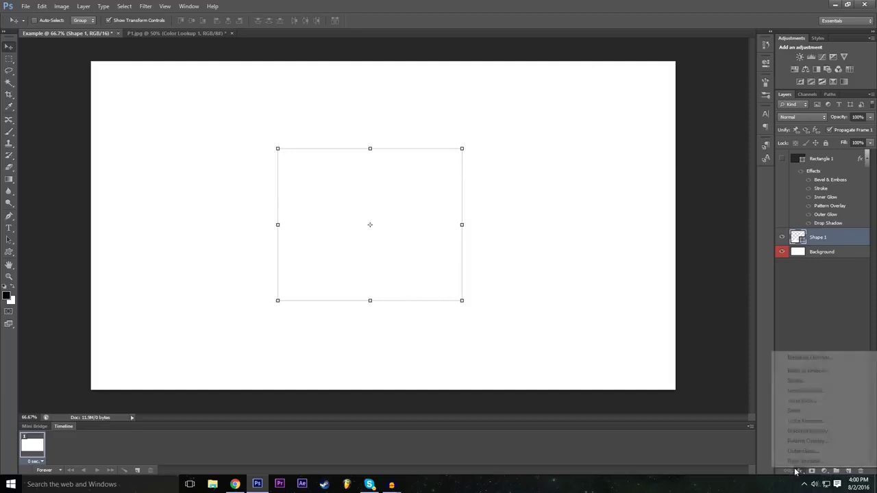
click(827, 359)
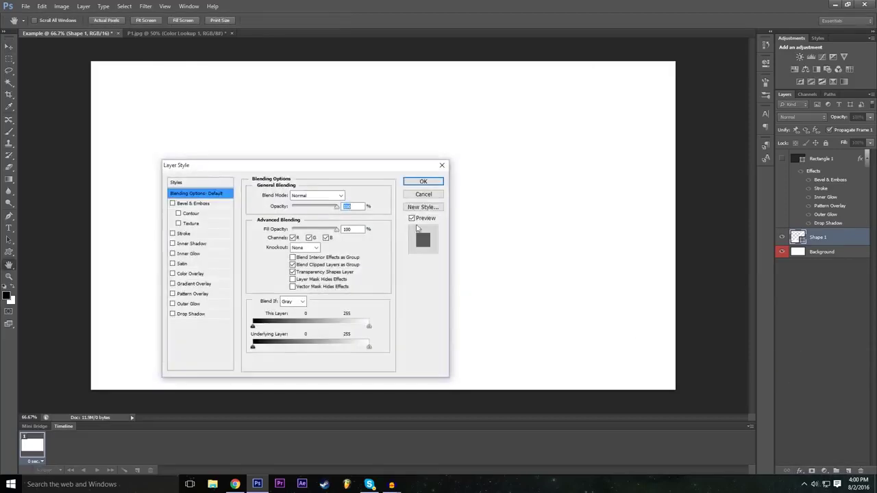
drag(329, 171, 791, 103)
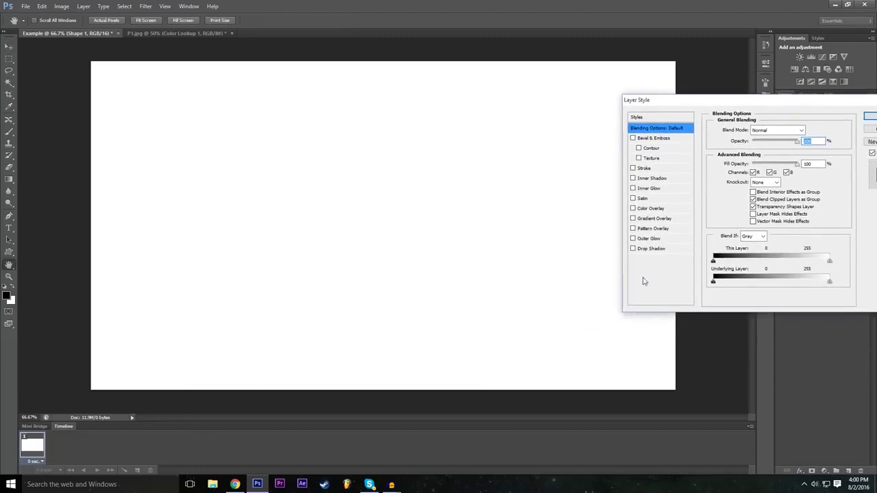
click(635, 209)
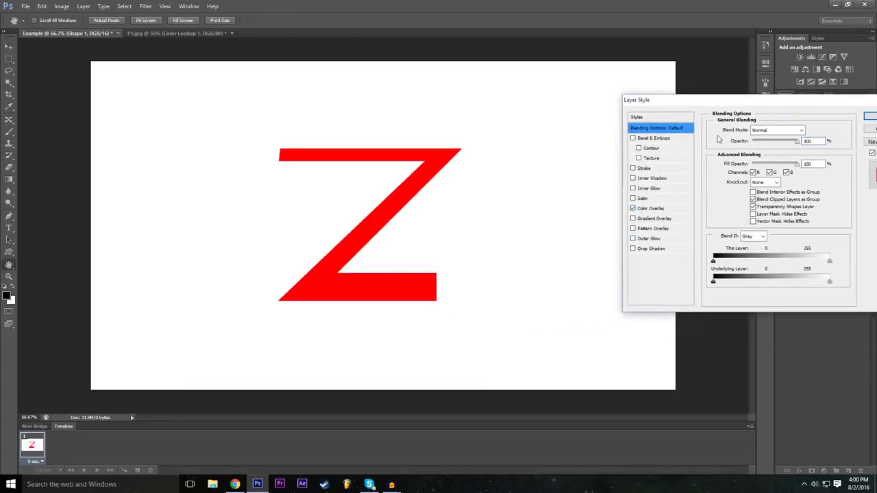
drag(736, 105, 598, 132)
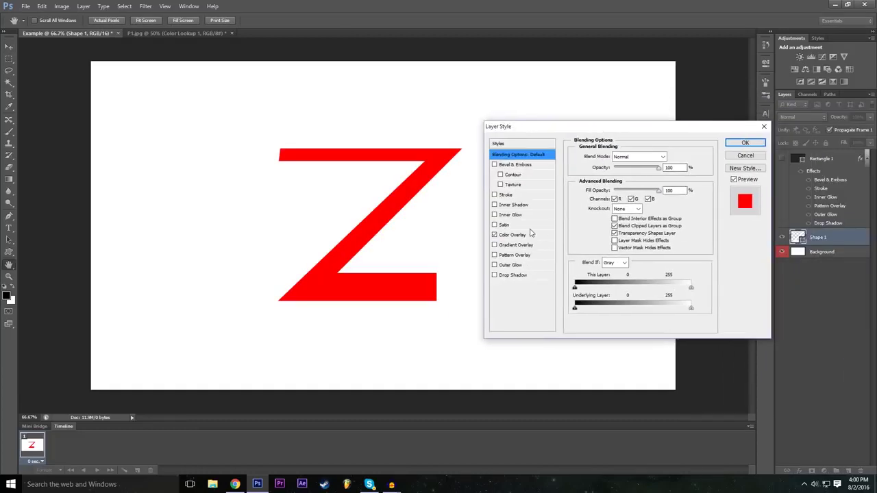
click(531, 235)
click(671, 156)
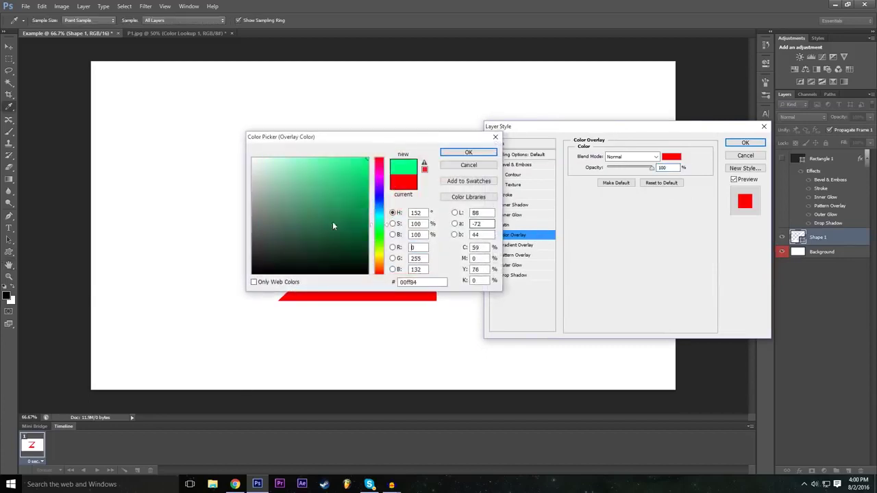
drag(270, 239, 252, 274)
drag(360, 137, 442, 176)
click(551, 199)
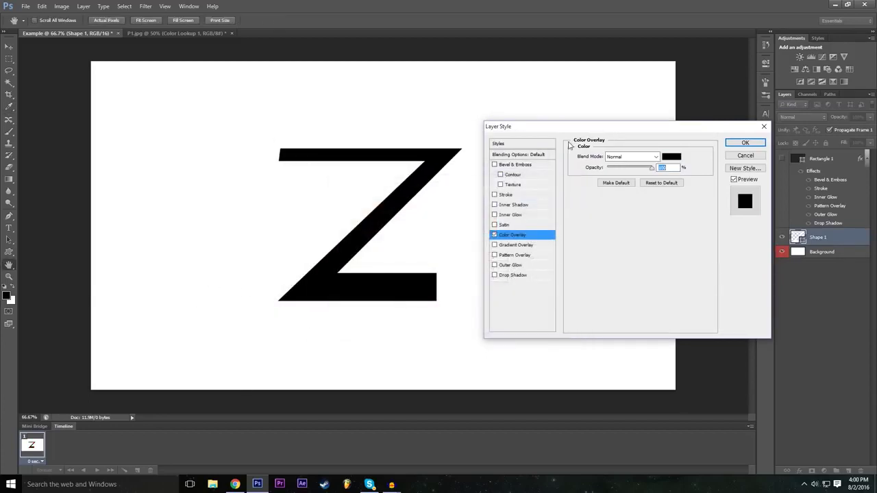
Add a red Outer Glow with increased spread and a 46 px size to Shape 1, then hide the Background layer
click(498, 266)
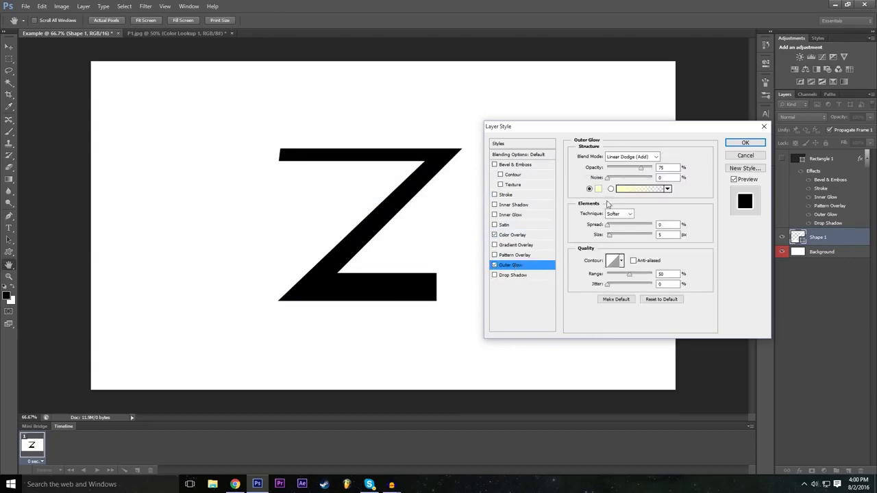
click(598, 189)
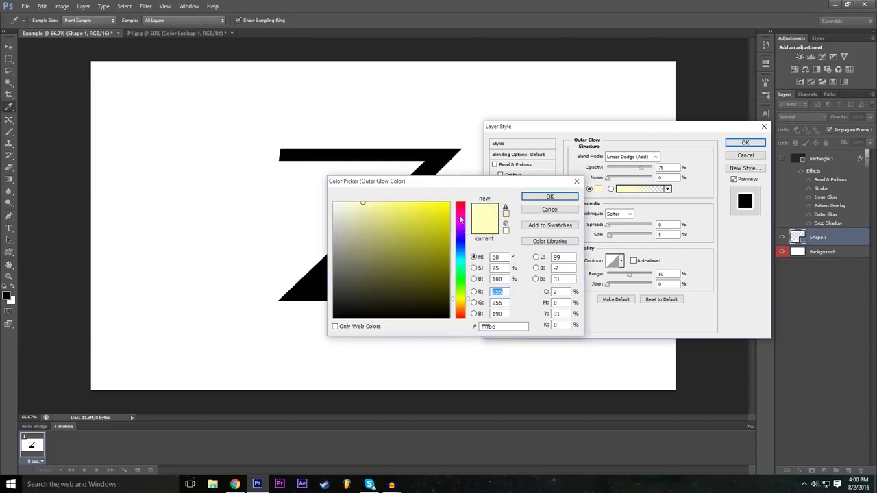
drag(461, 219, 461, 204)
click(541, 197)
drag(610, 235, 620, 224)
drag(711, 135, 716, 142)
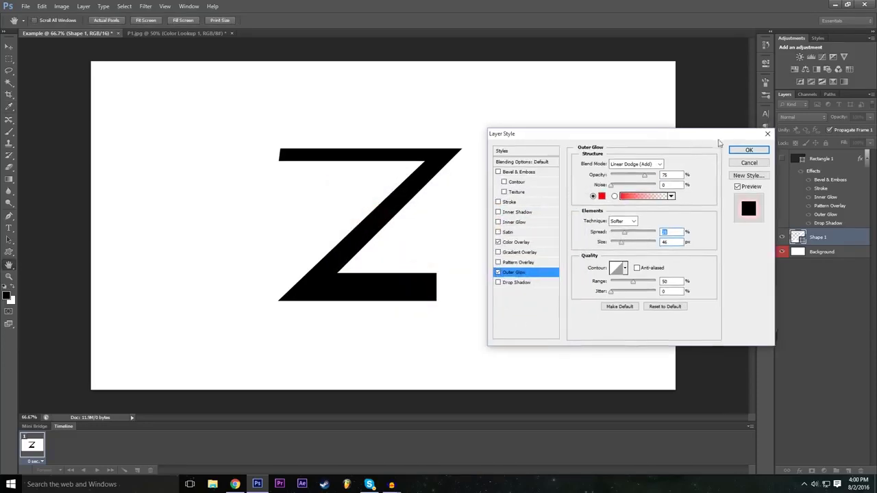
click(749, 150)
click(782, 278)
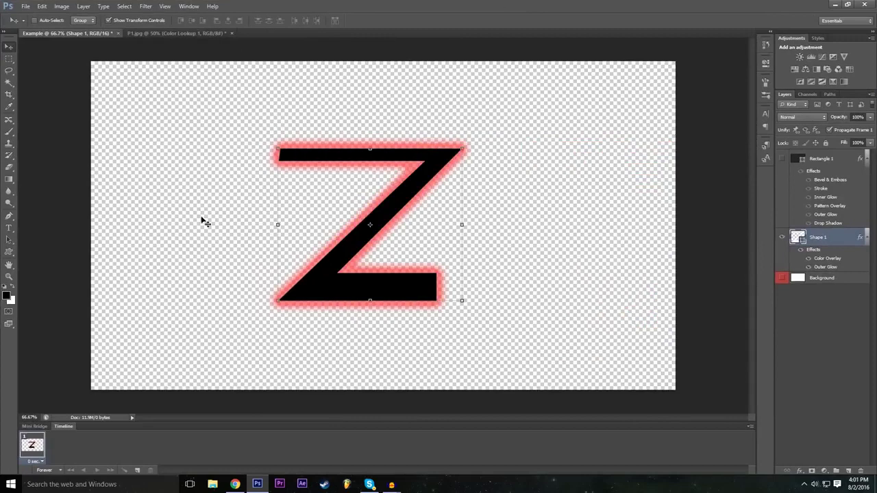
Review the P1.jpg car composition and the Example document's glowing Z, ending on P1.jpg
click(190, 32)
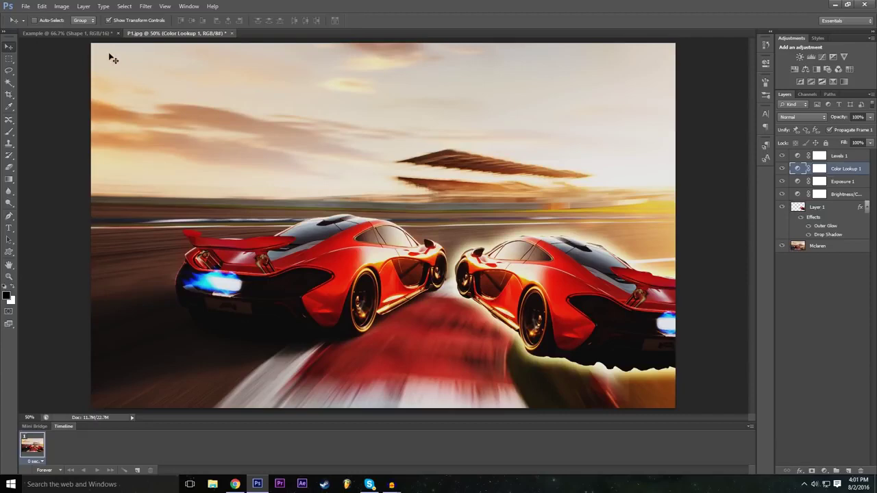
click(102, 32)
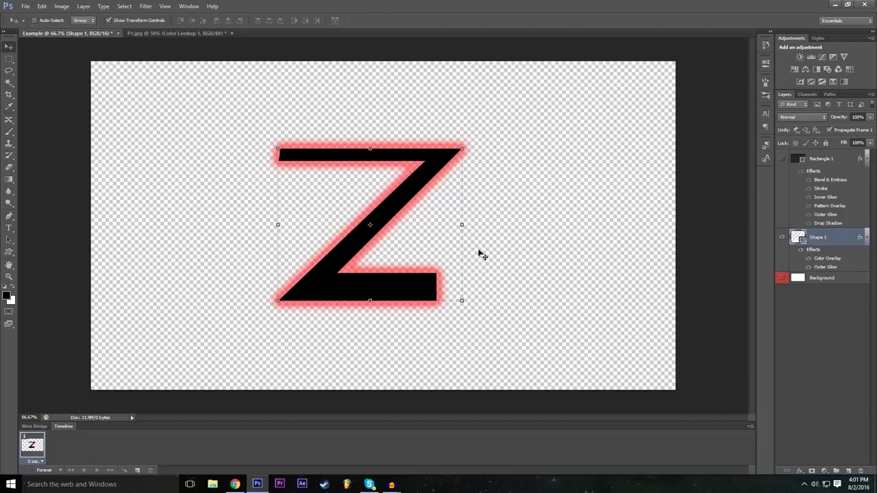
click(196, 33)
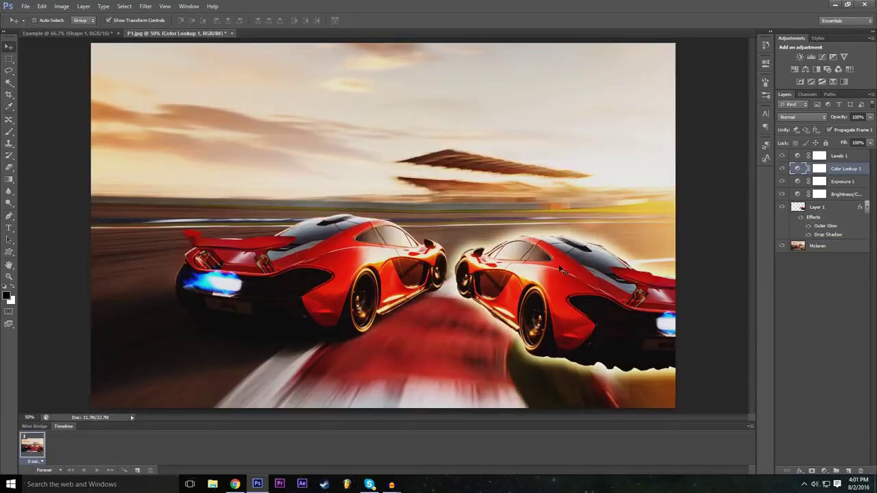